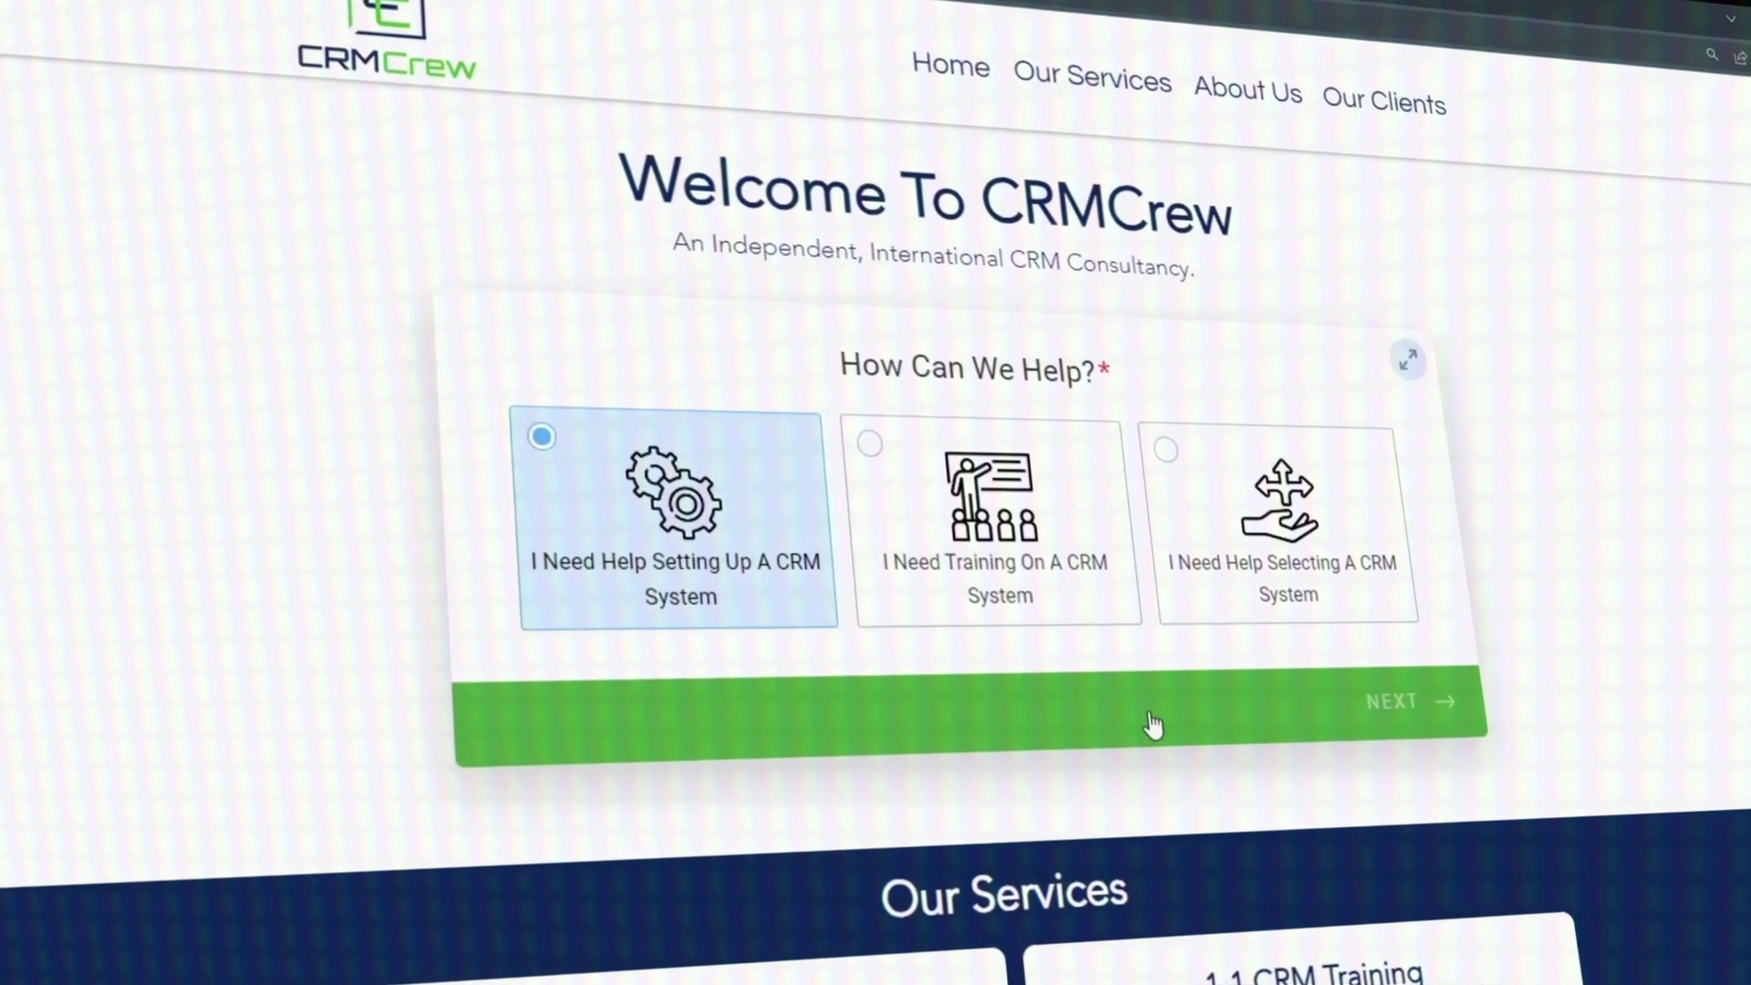
Advance the How Can We Help form with 'I Need Help Setting Up A CRM System' chosen.
{"action": "left_click", "coordinate": [1154, 725]}
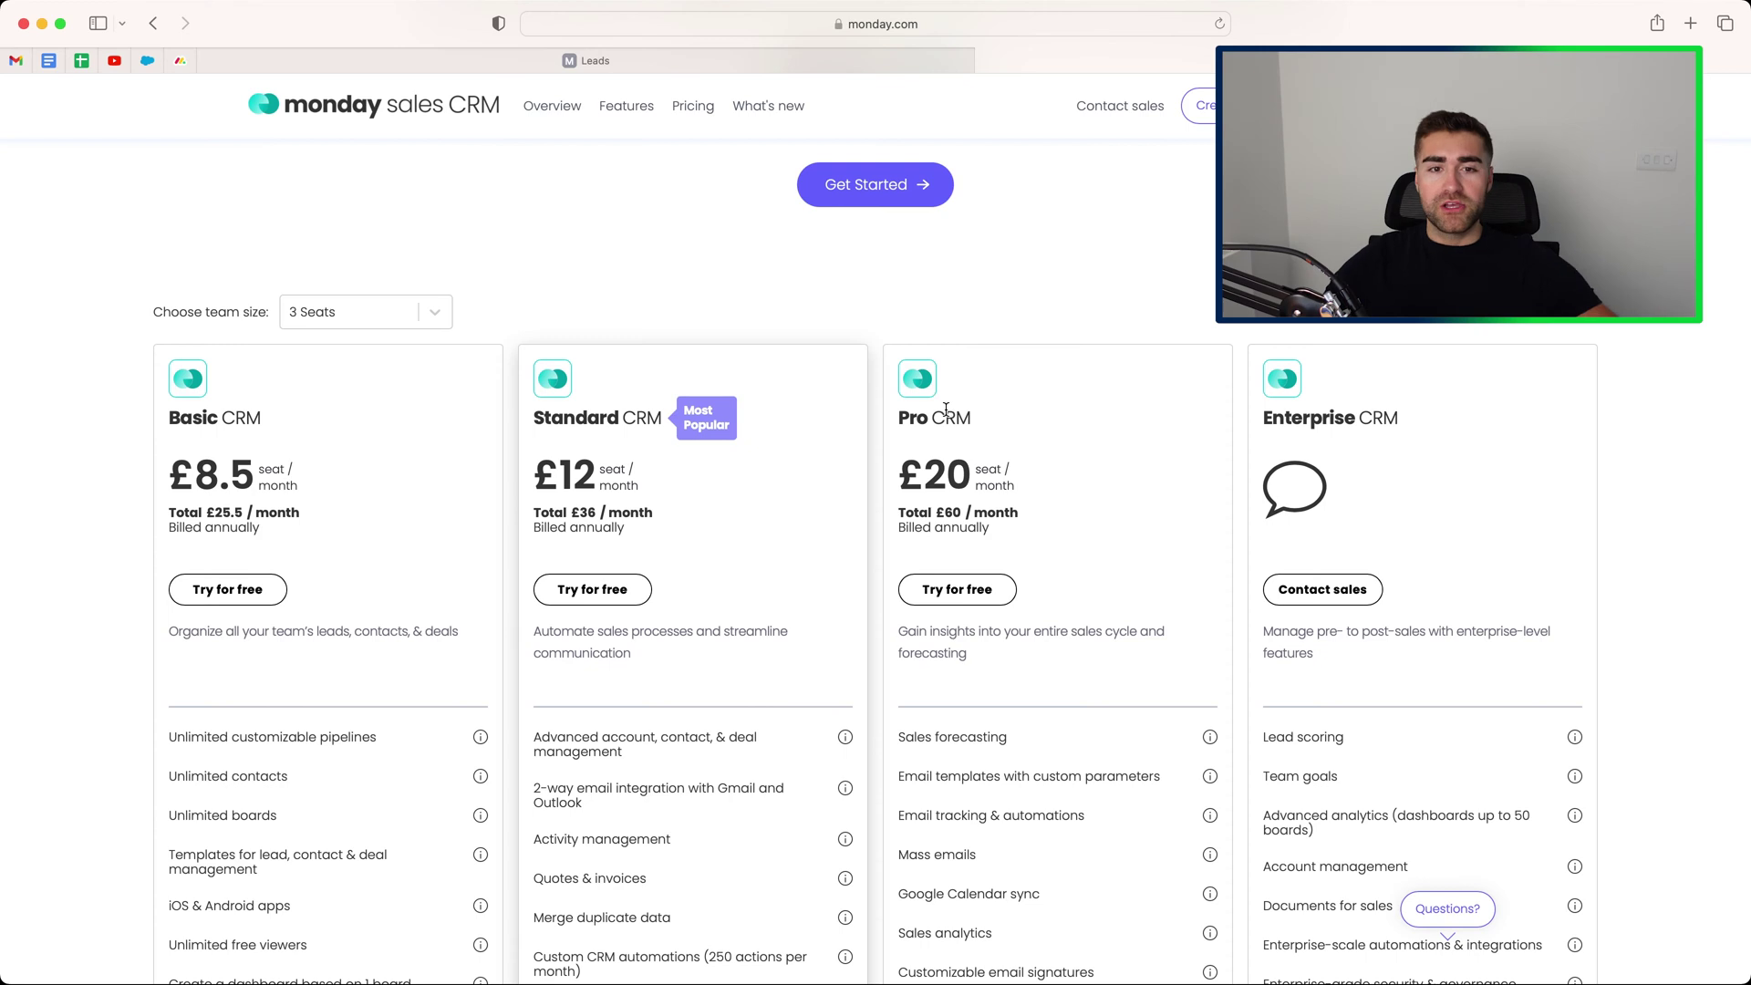
Open the 'Choose team size' dropdown to view seat options, keeping 3 Seats.
{"action": "left_click_drag", "start_coordinate": [153, 312], "coordinate": [272, 315]}
{"action": "left_click", "coordinate": [388, 315]}
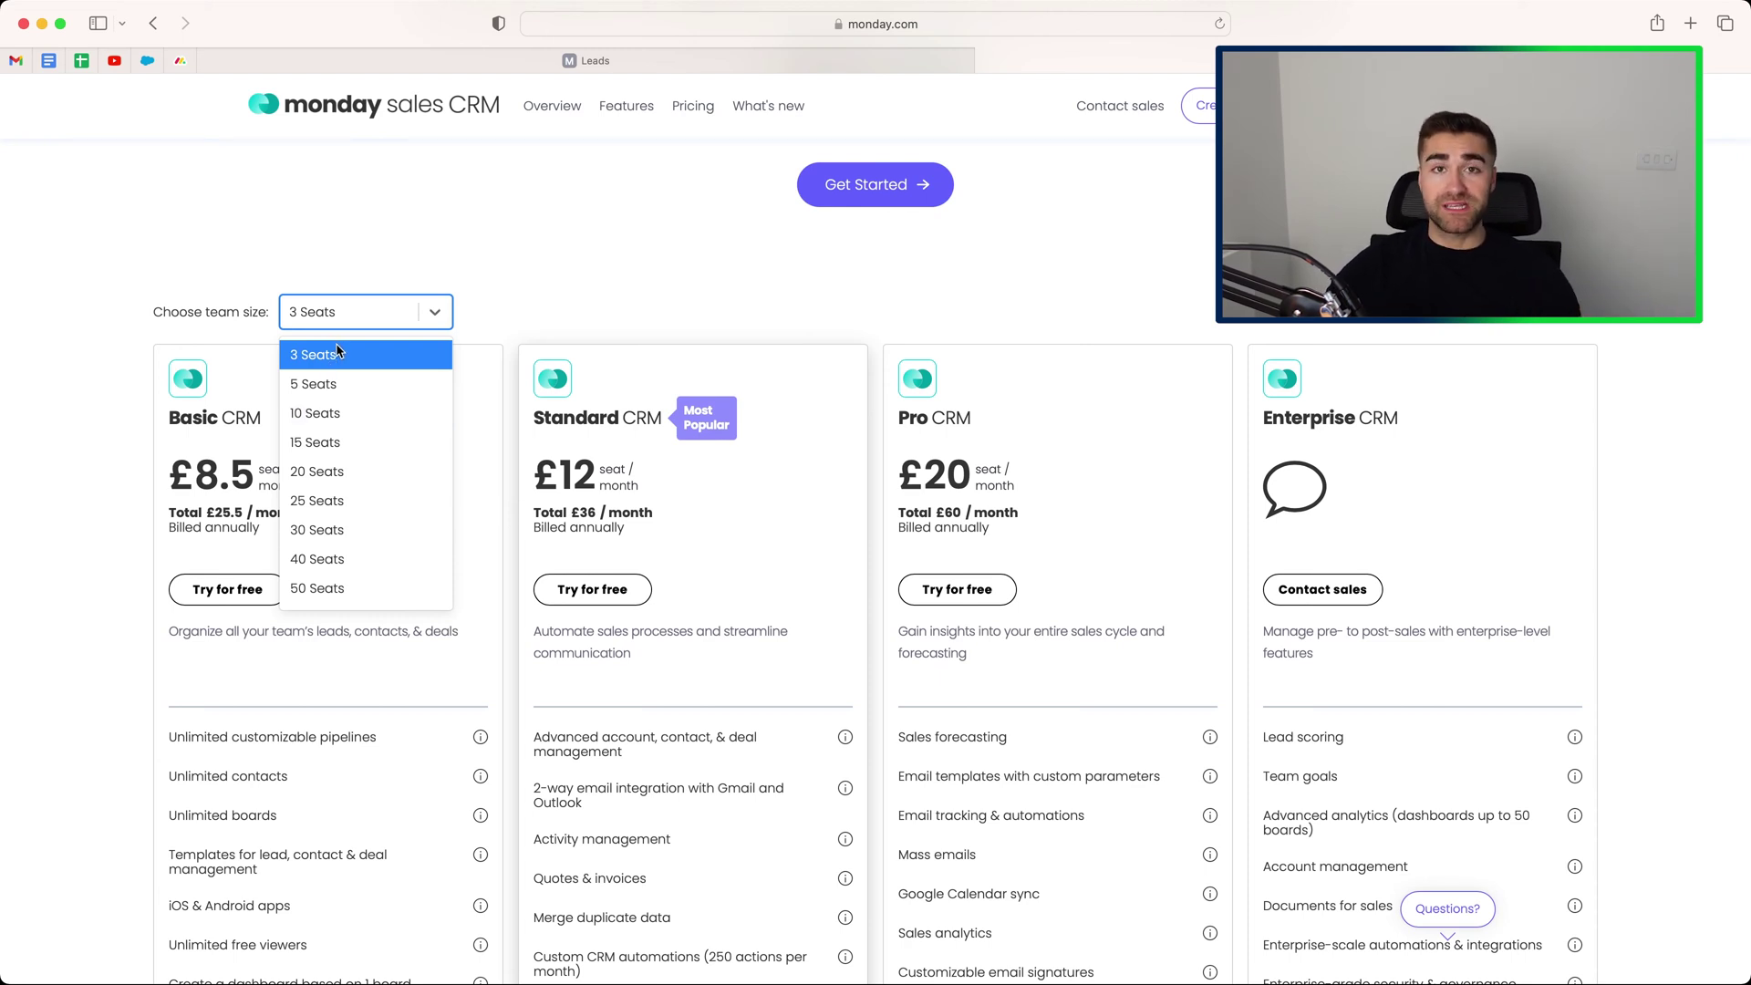
{"action": "left_click", "coordinate": [655, 238]}
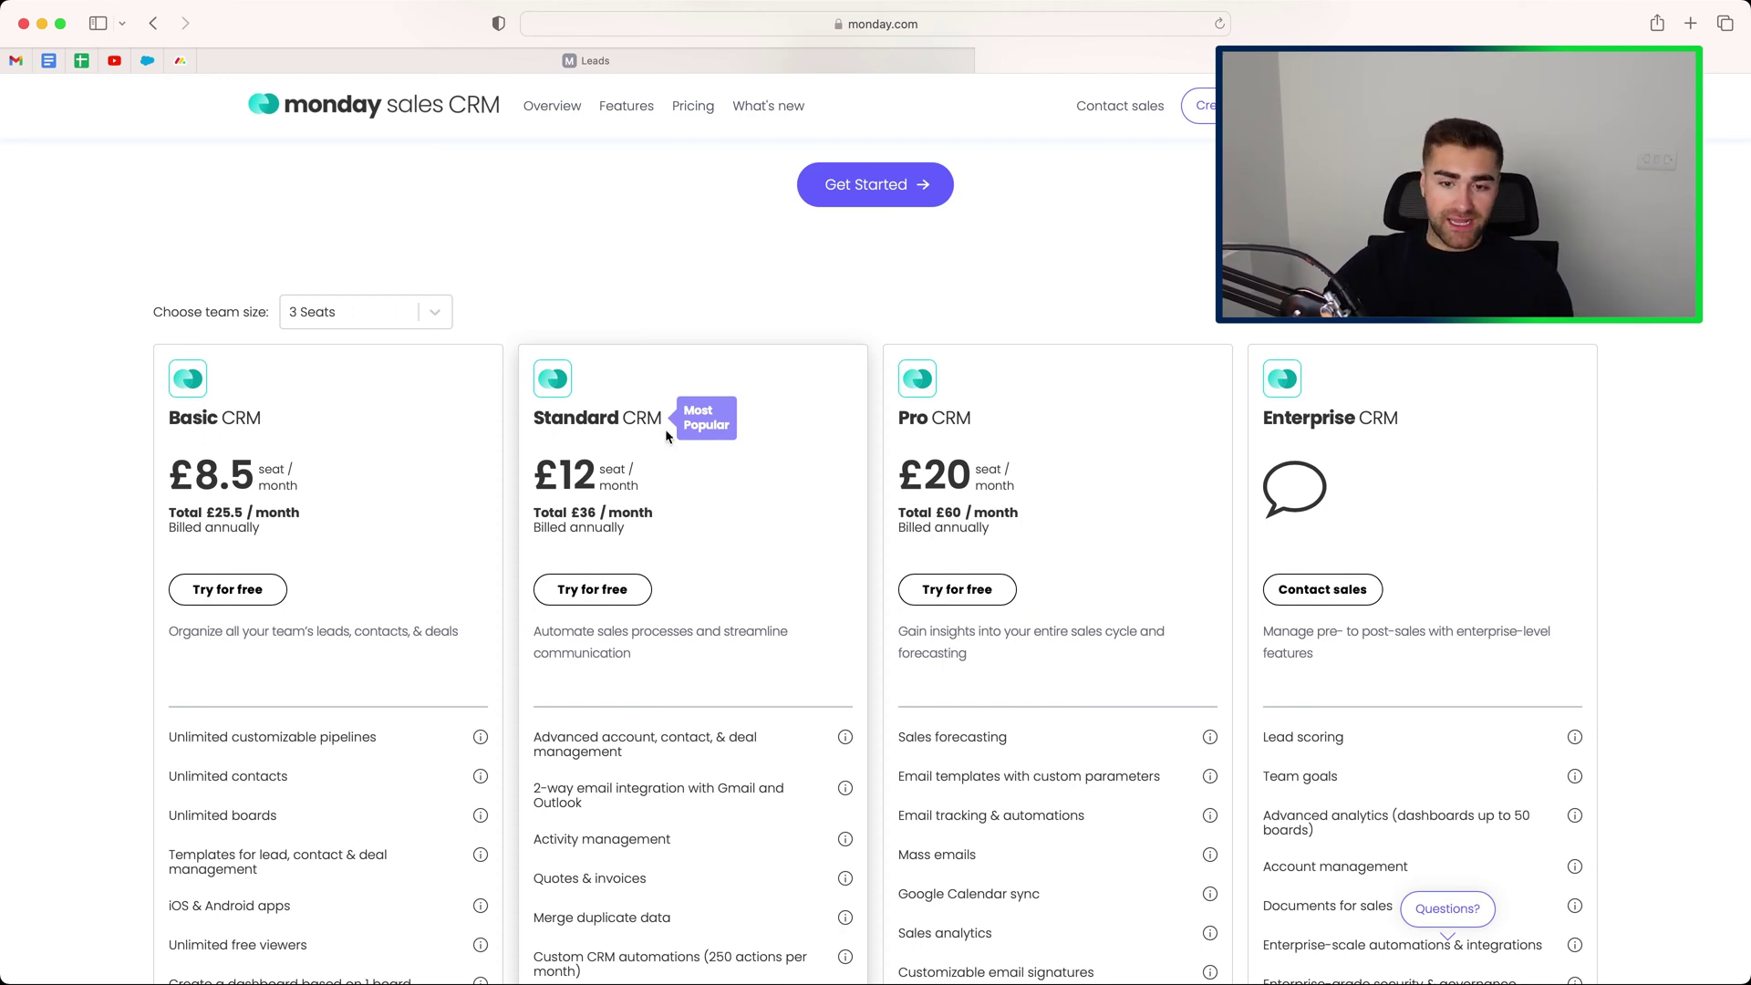
{"action": "scroll", "coordinate": [693, 483], "scroll_direction": "down", "scroll_amount": 1}
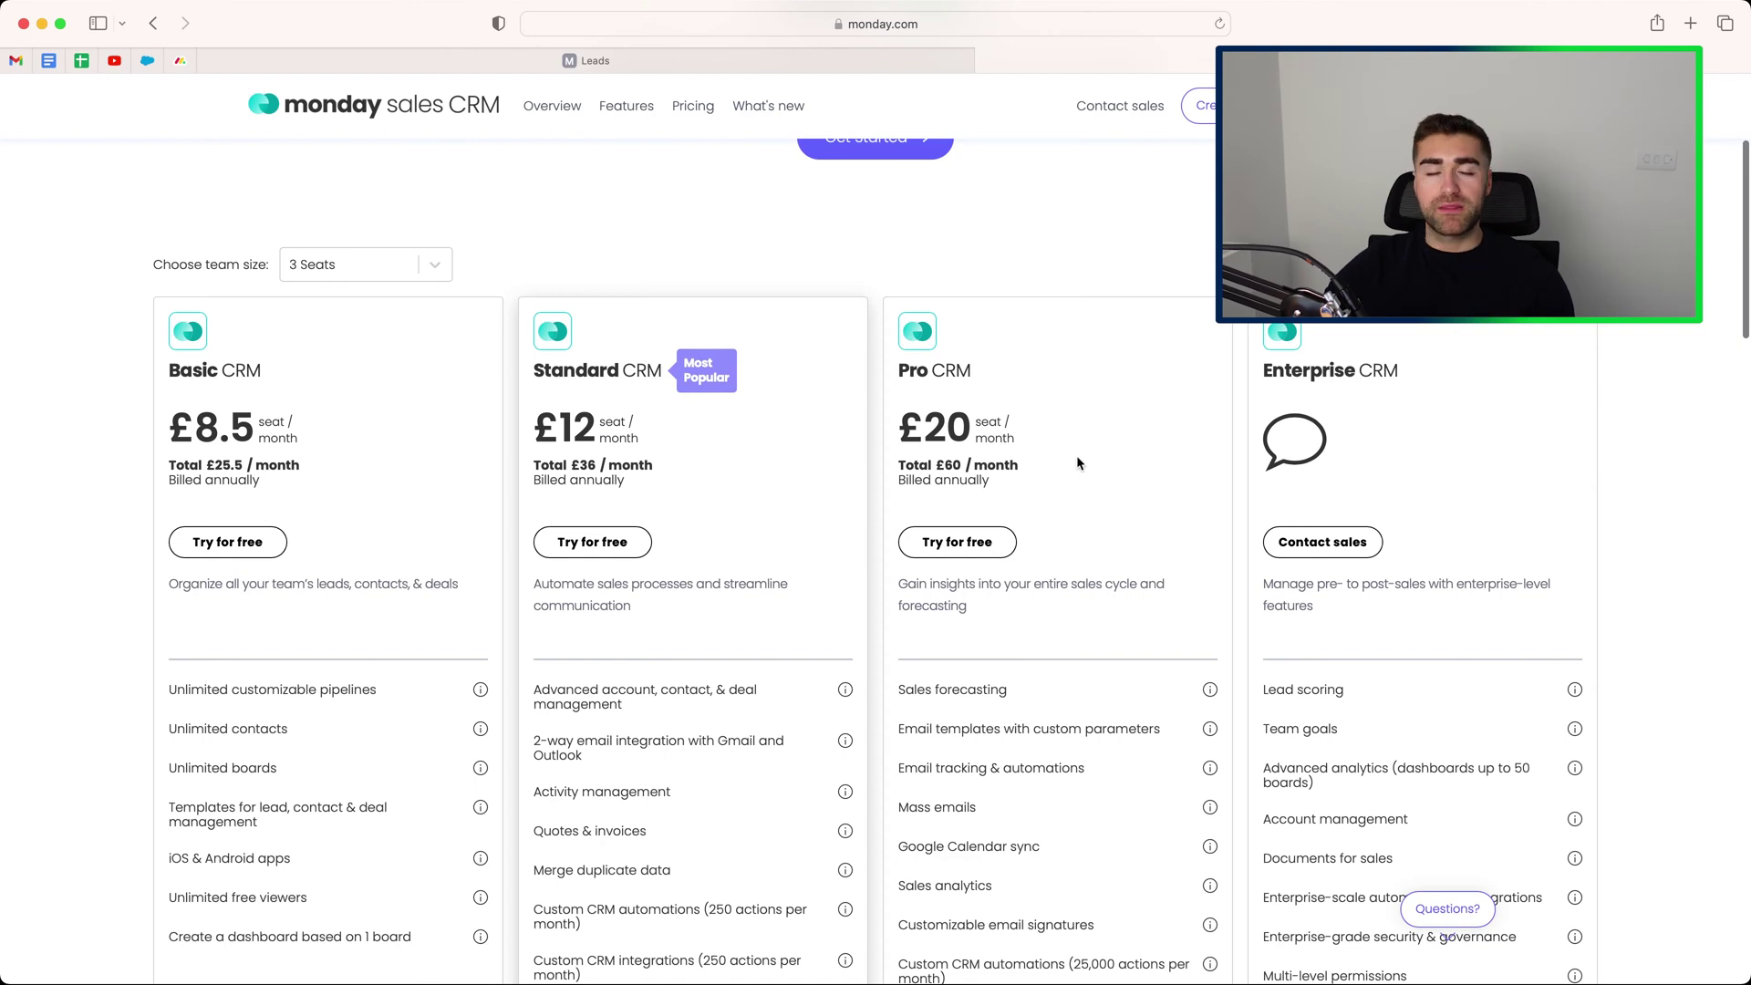
{"action": "scroll", "coordinate": [1078, 460], "scroll_direction": "down", "scroll_amount": 1}
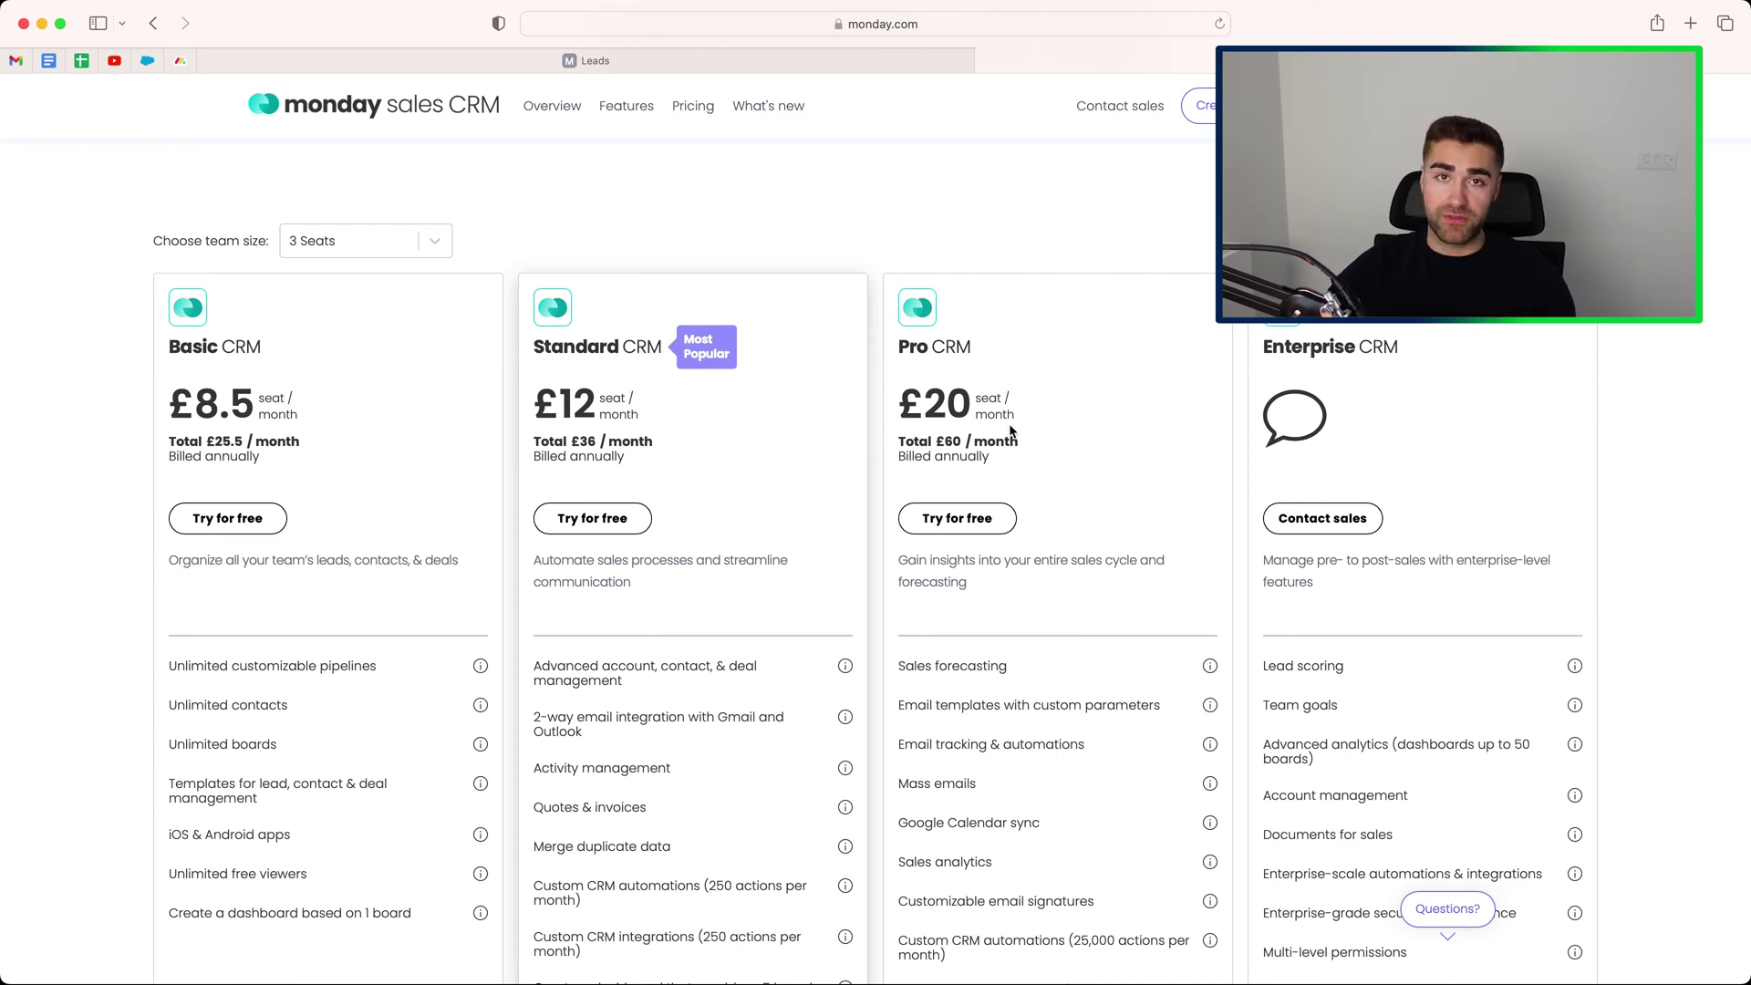
{"action": "scroll", "coordinate": [1003, 424], "scroll_direction": "down", "scroll_amount": 2}
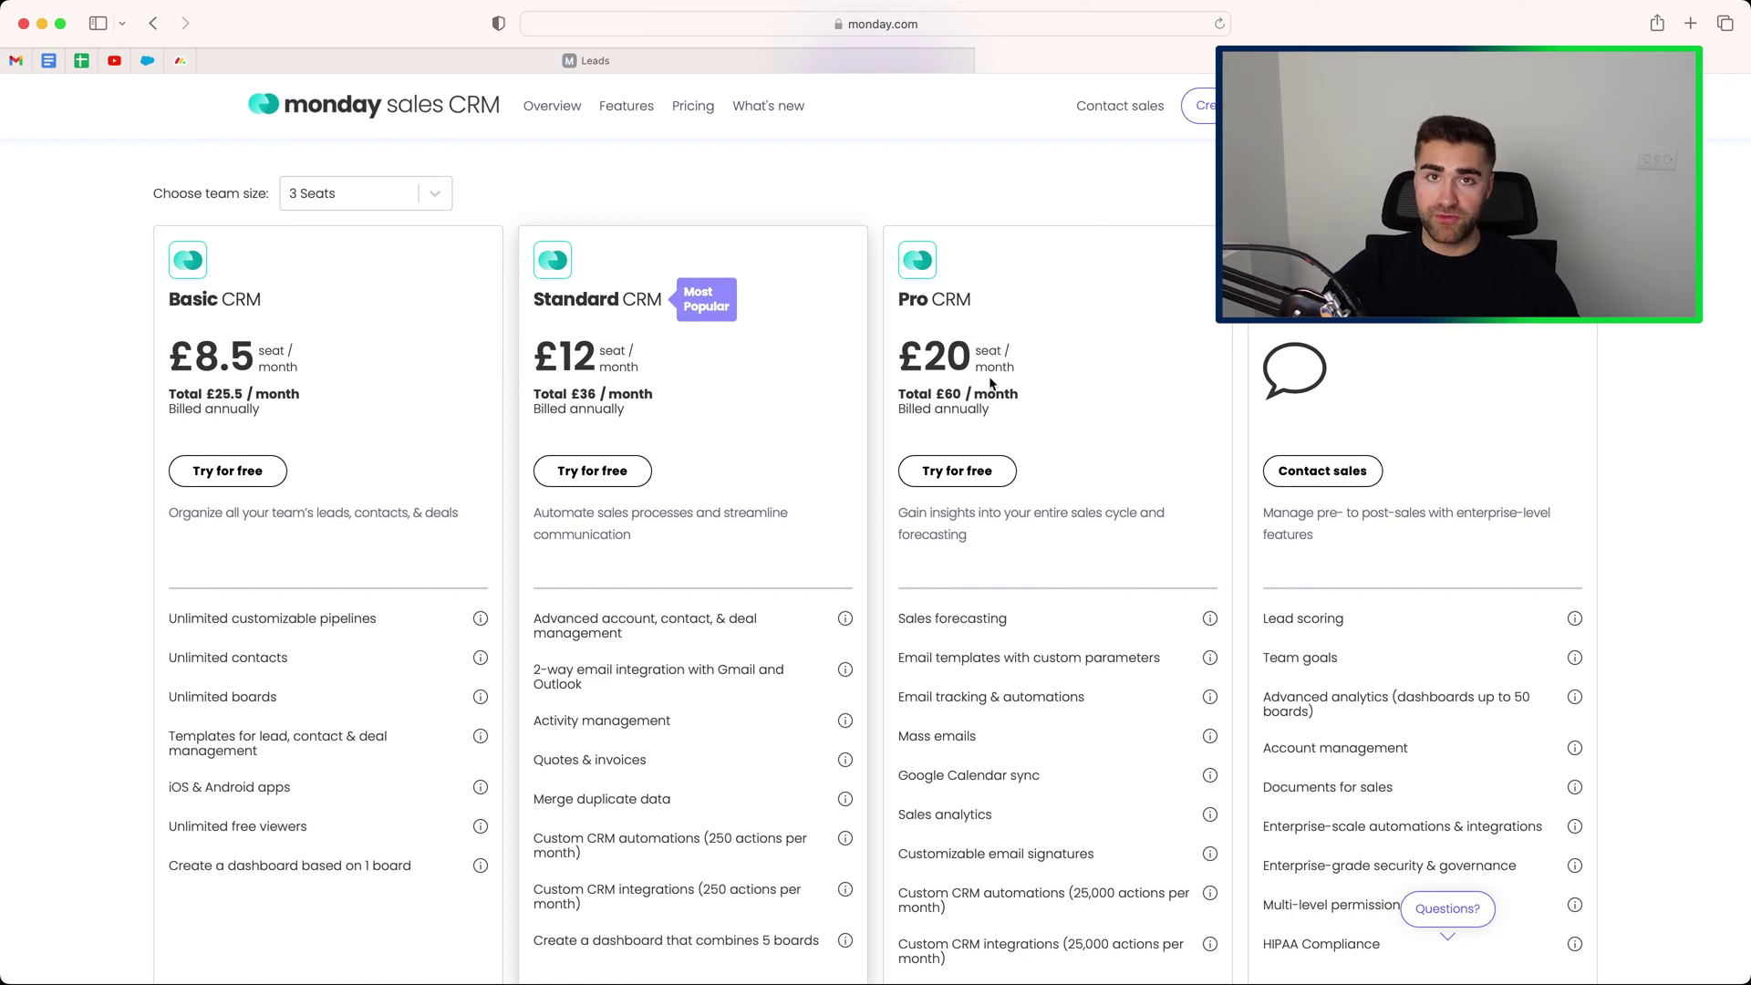
Switch to the Leads board showing the Agently Inc. and Company A leads.
{"action": "left_click", "coordinate": [536, 57]}
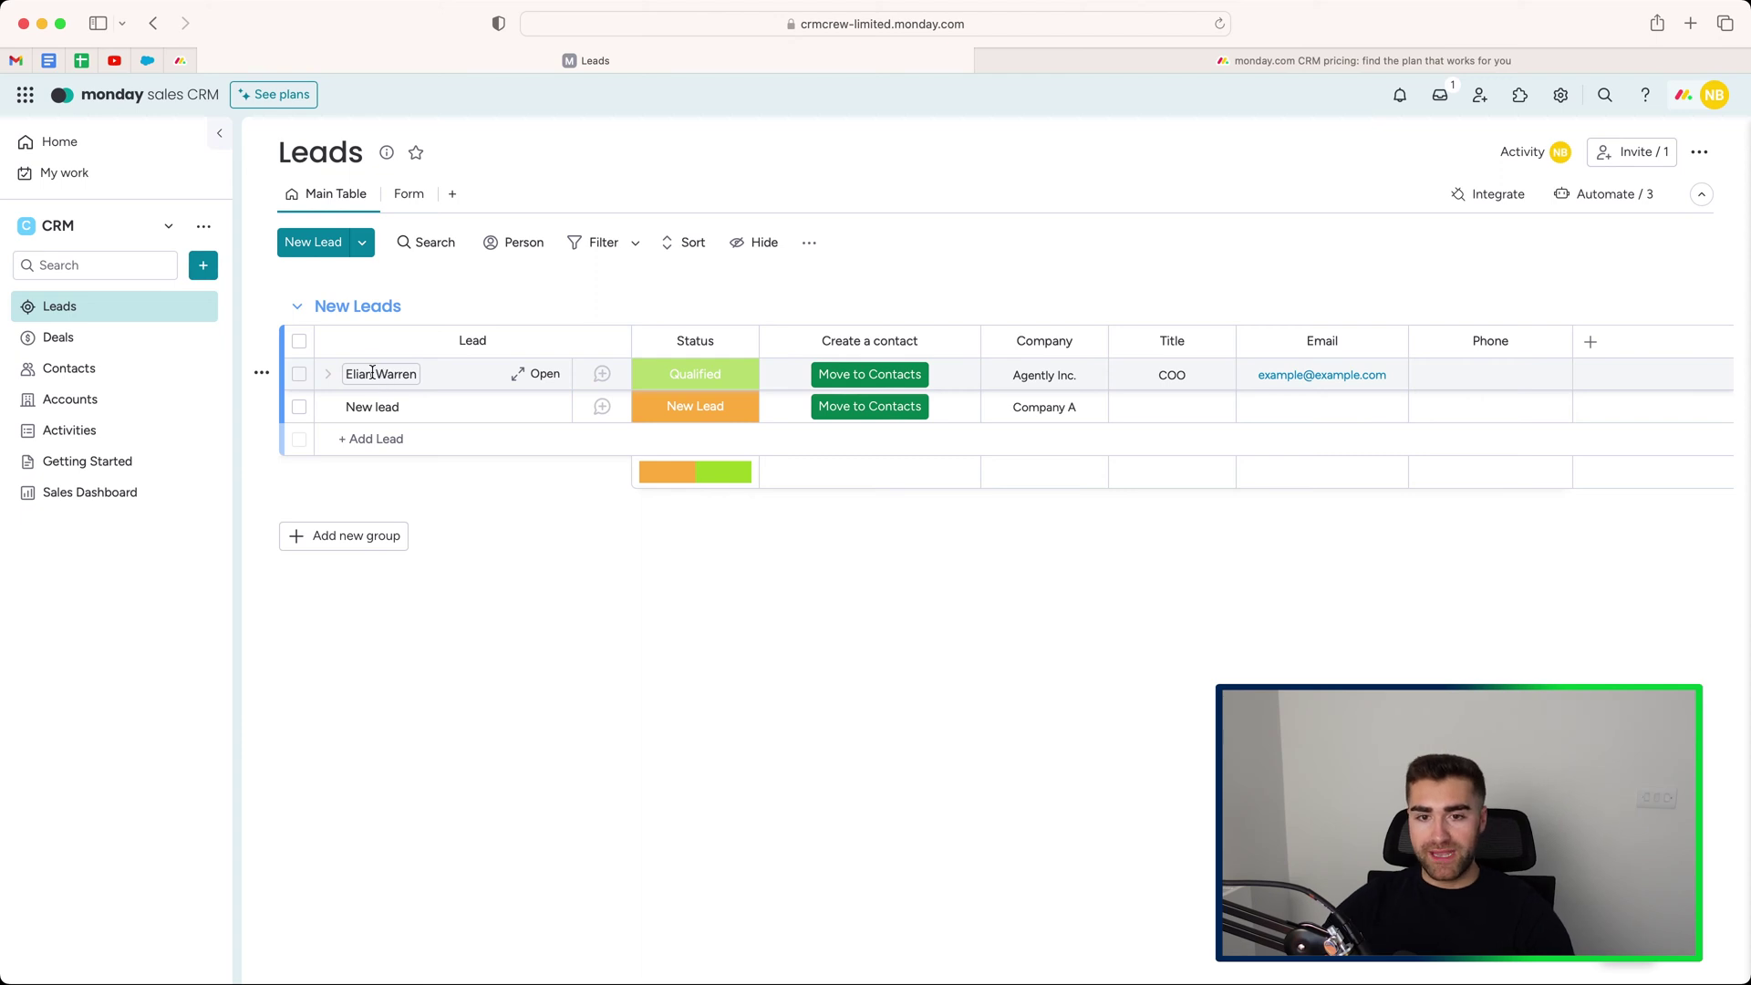
{"action": "left_click", "coordinate": [671, 381]}
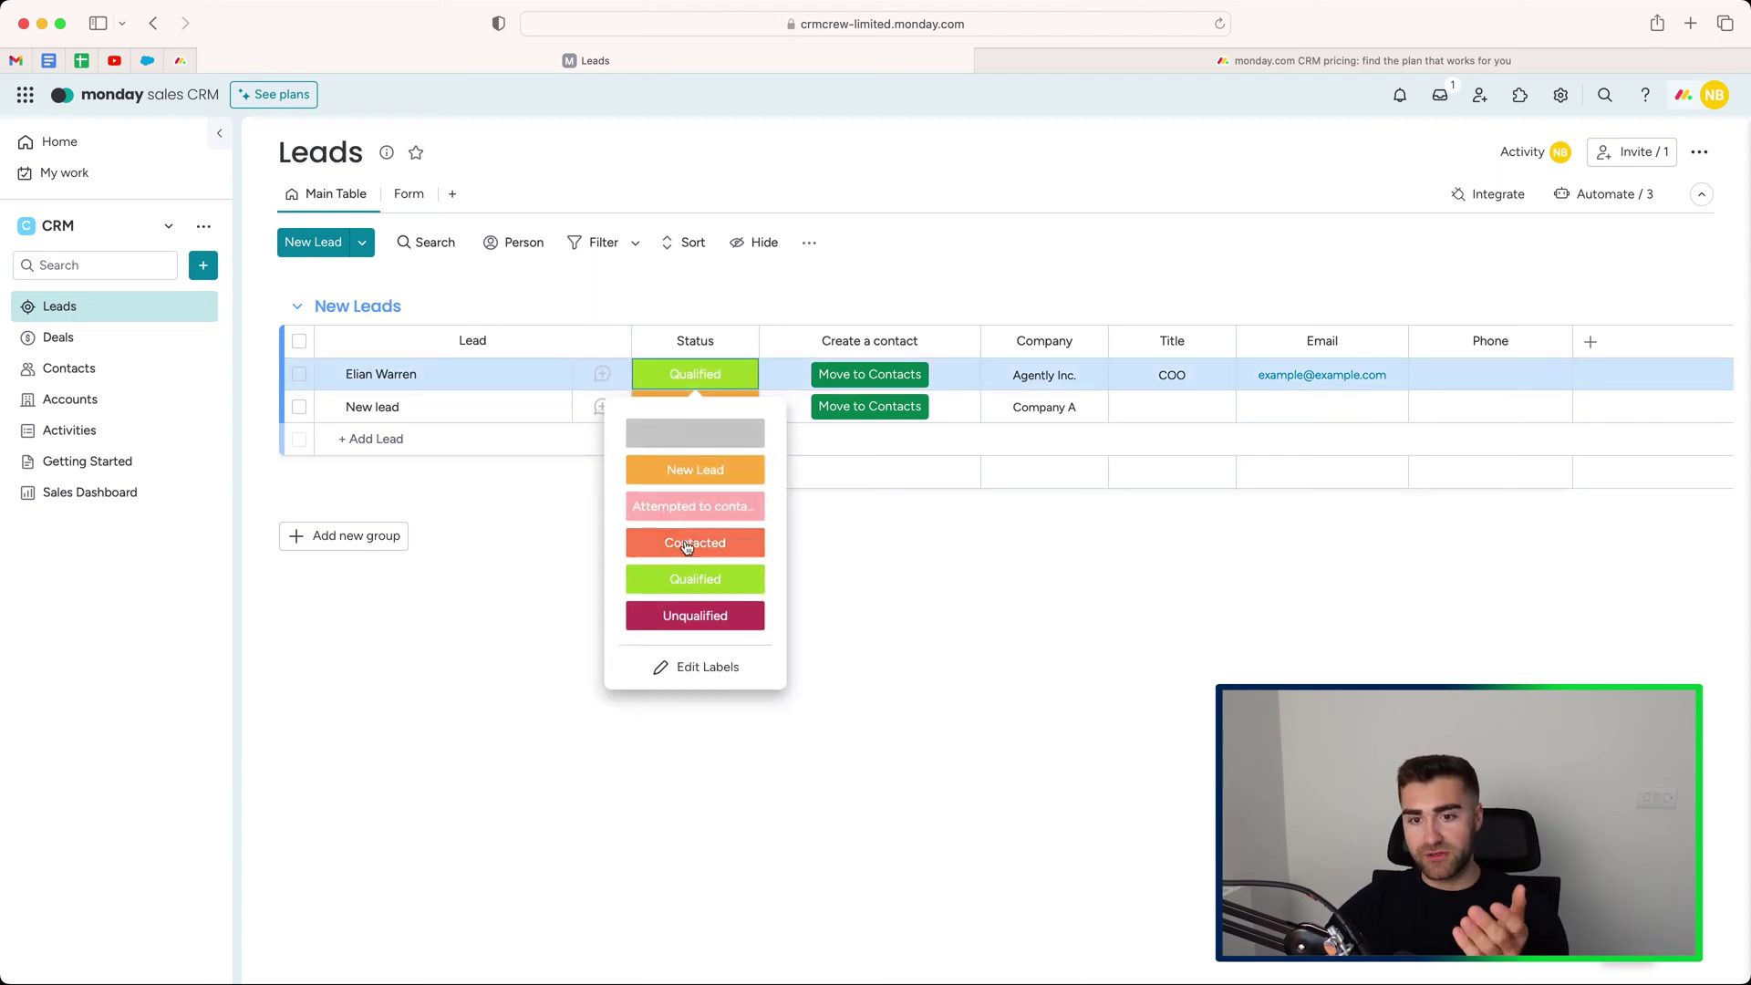
{"action": "left_click", "coordinate": [1489, 376]}
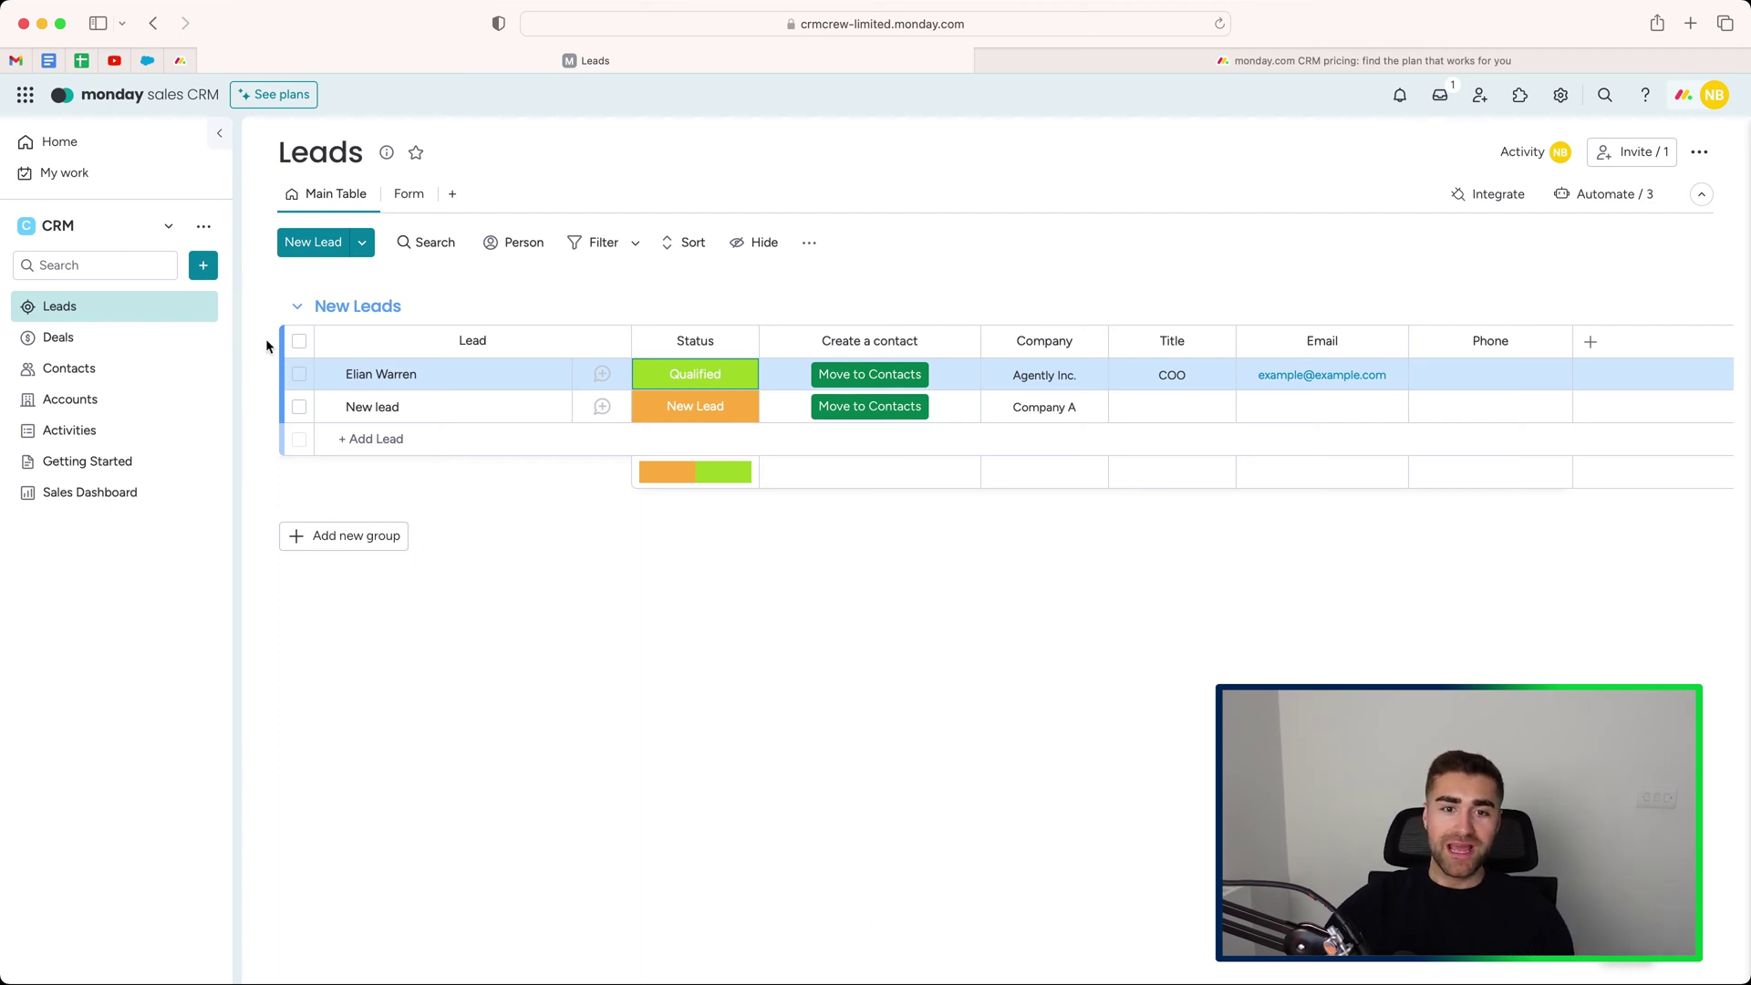
{"action": "left_click", "coordinate": [299, 374]}
{"action": "left_click", "coordinate": [299, 406]}
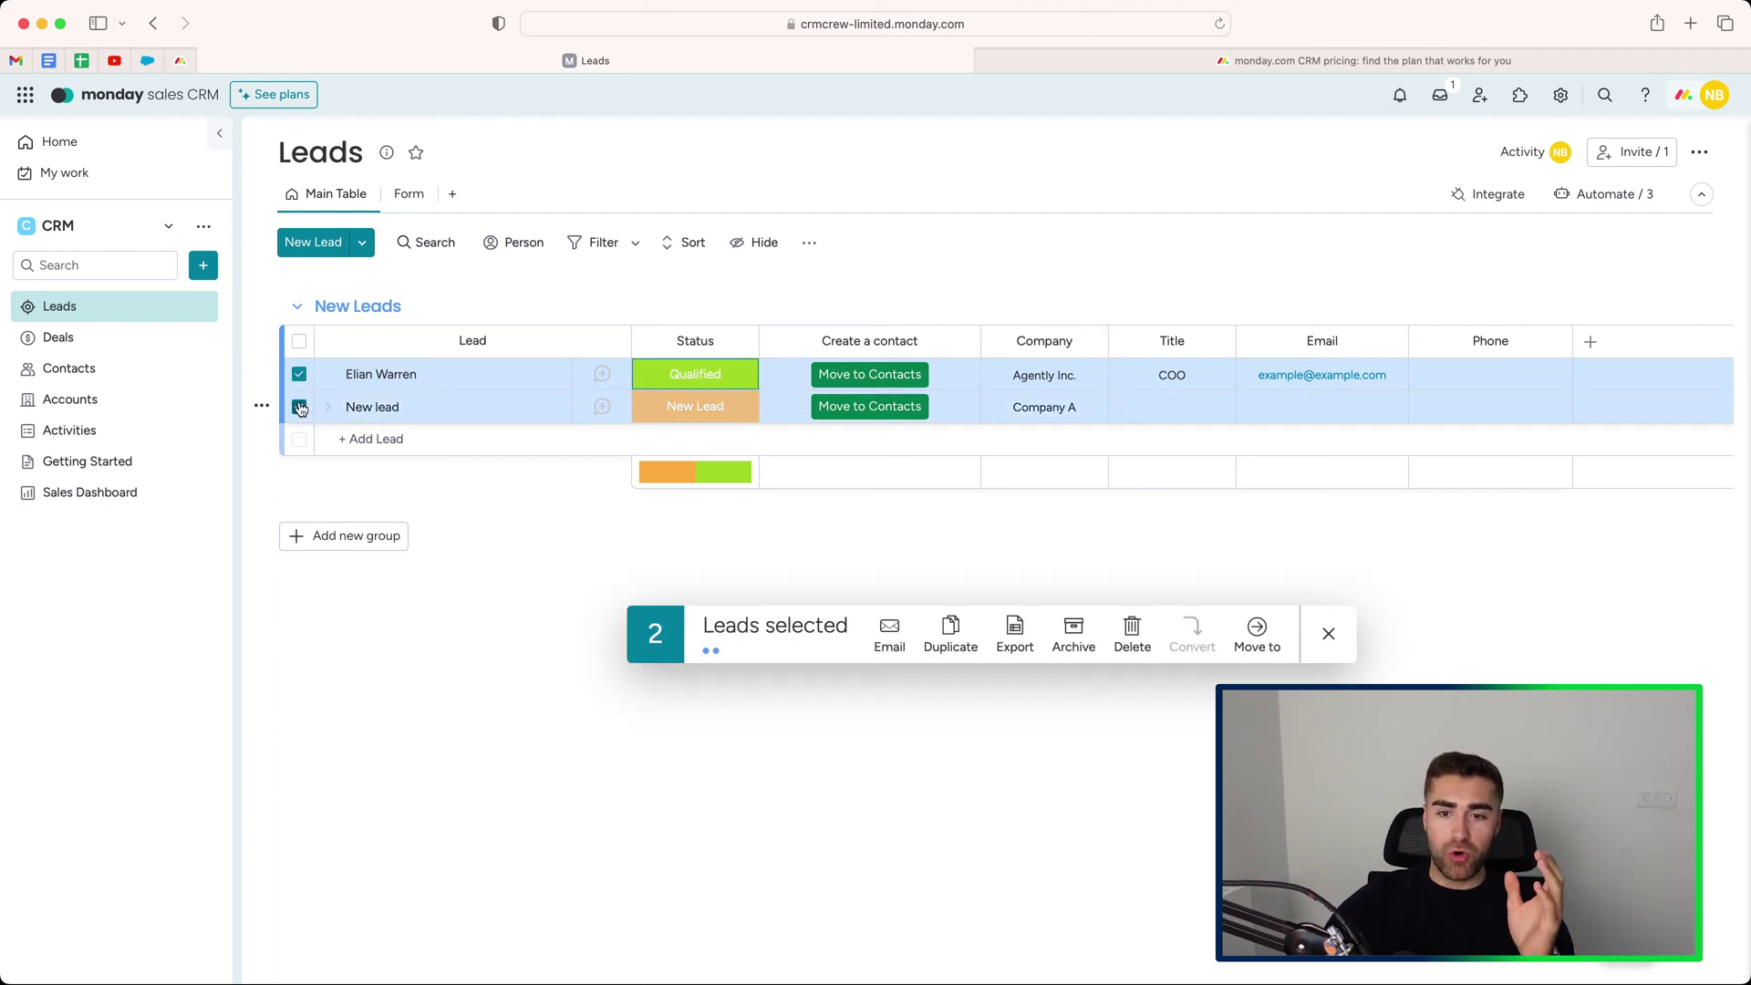
{"action": "left_click", "coordinate": [299, 406]}
{"action": "left_click", "coordinate": [299, 407]}
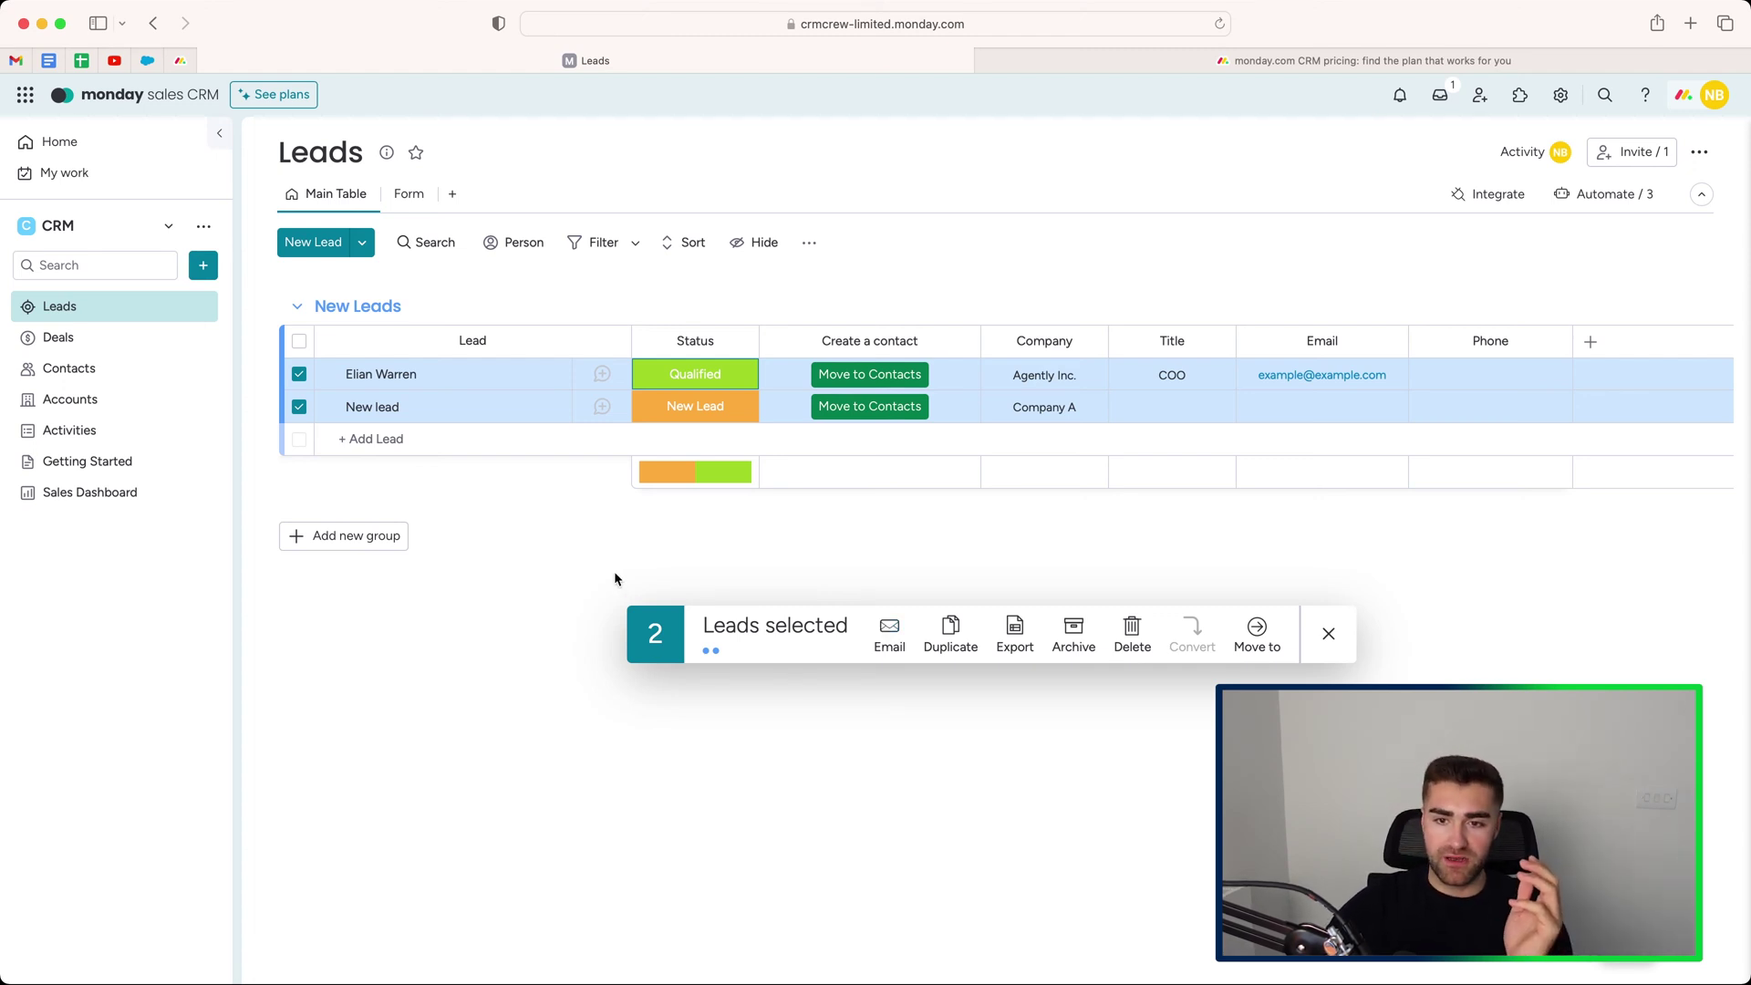
{"action": "left_click", "coordinate": [299, 374]}
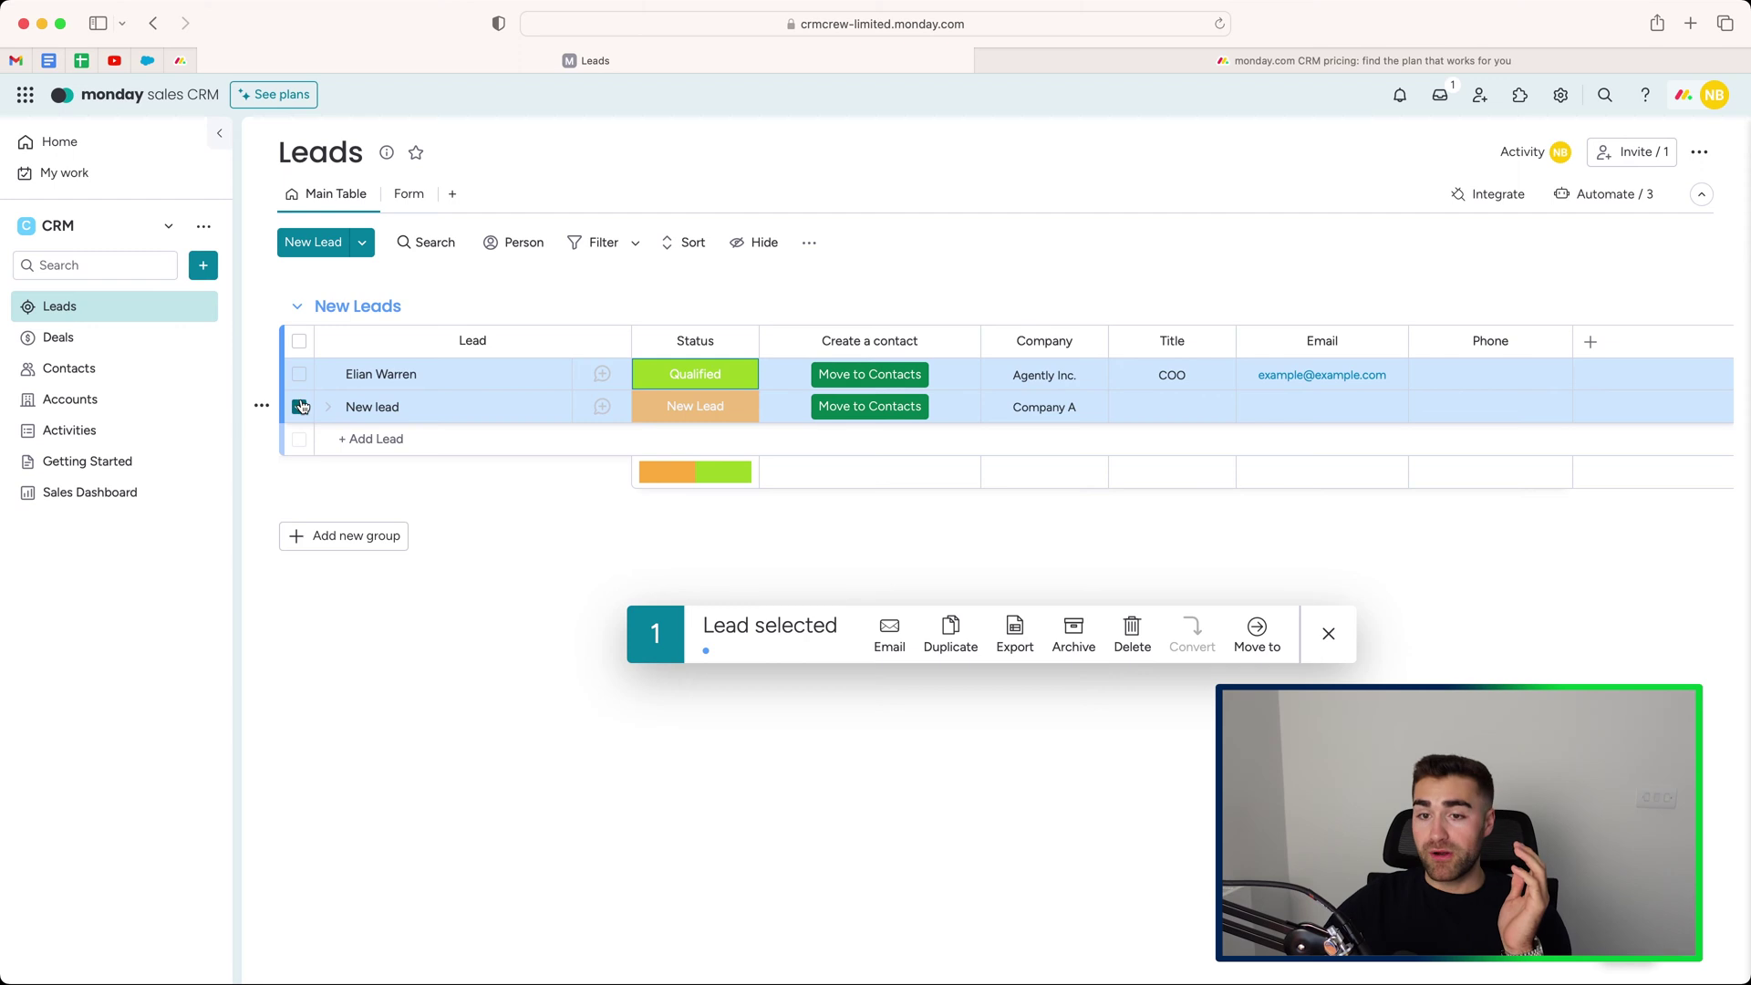
{"action": "left_click", "coordinate": [300, 408]}
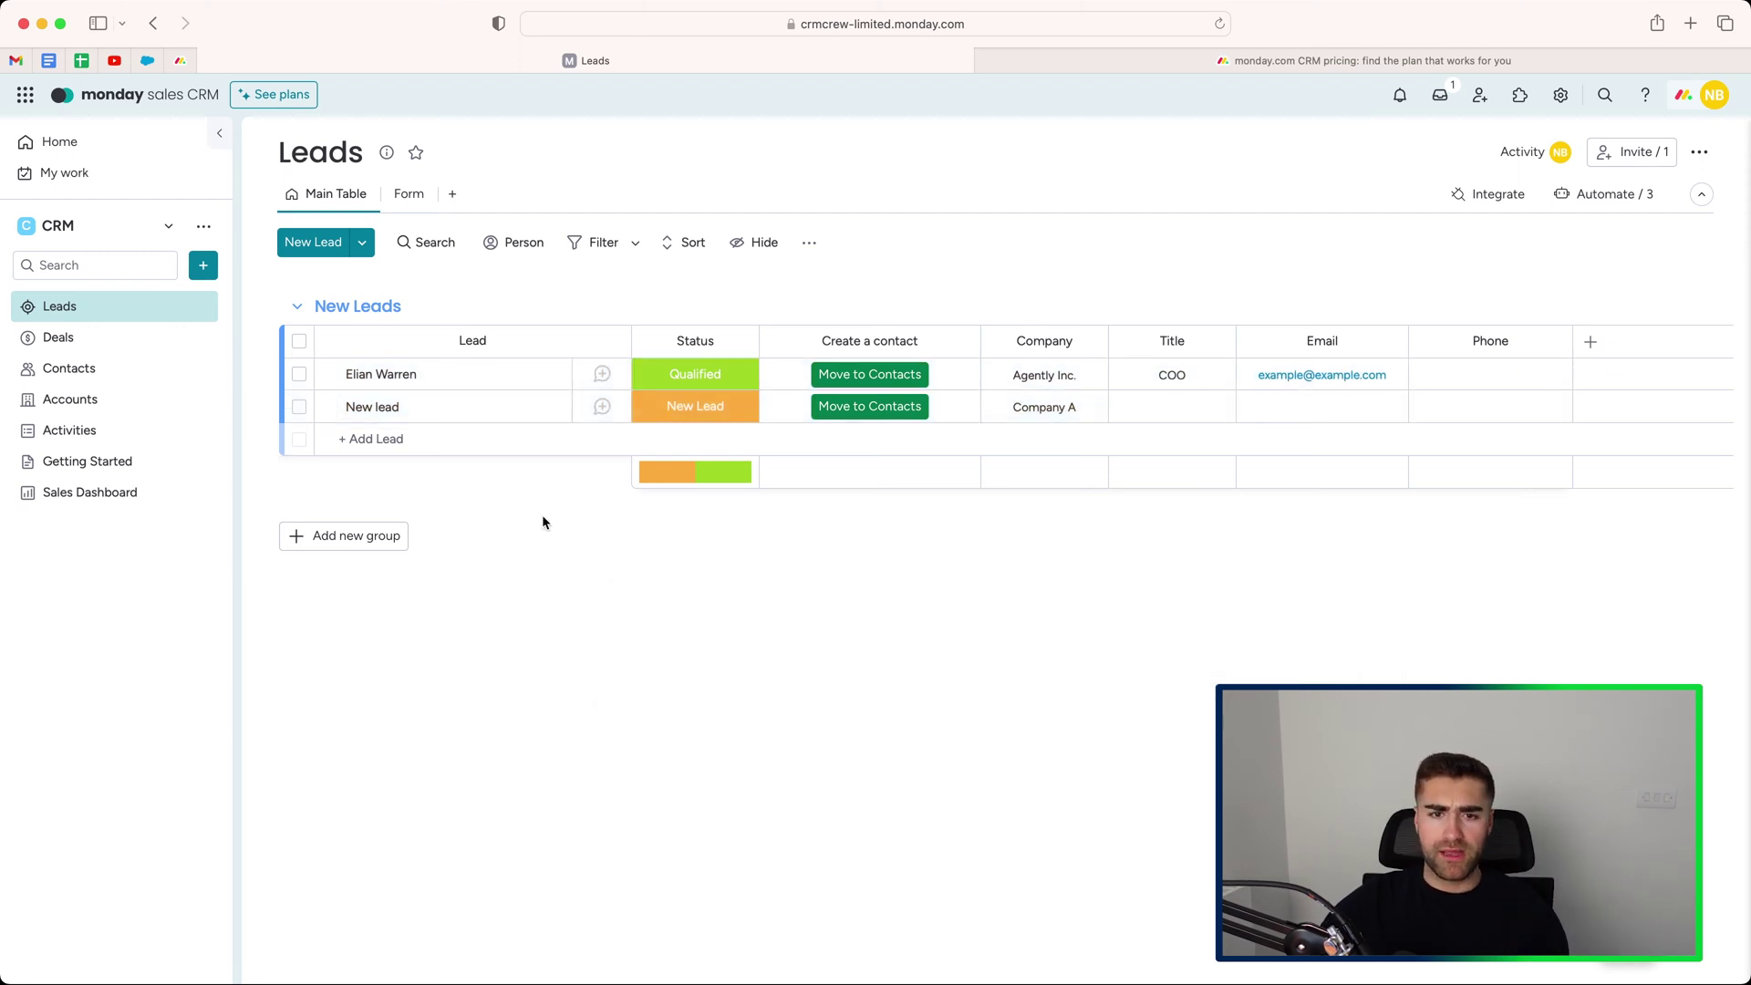
{"action": "left_click", "coordinate": [601, 377]}
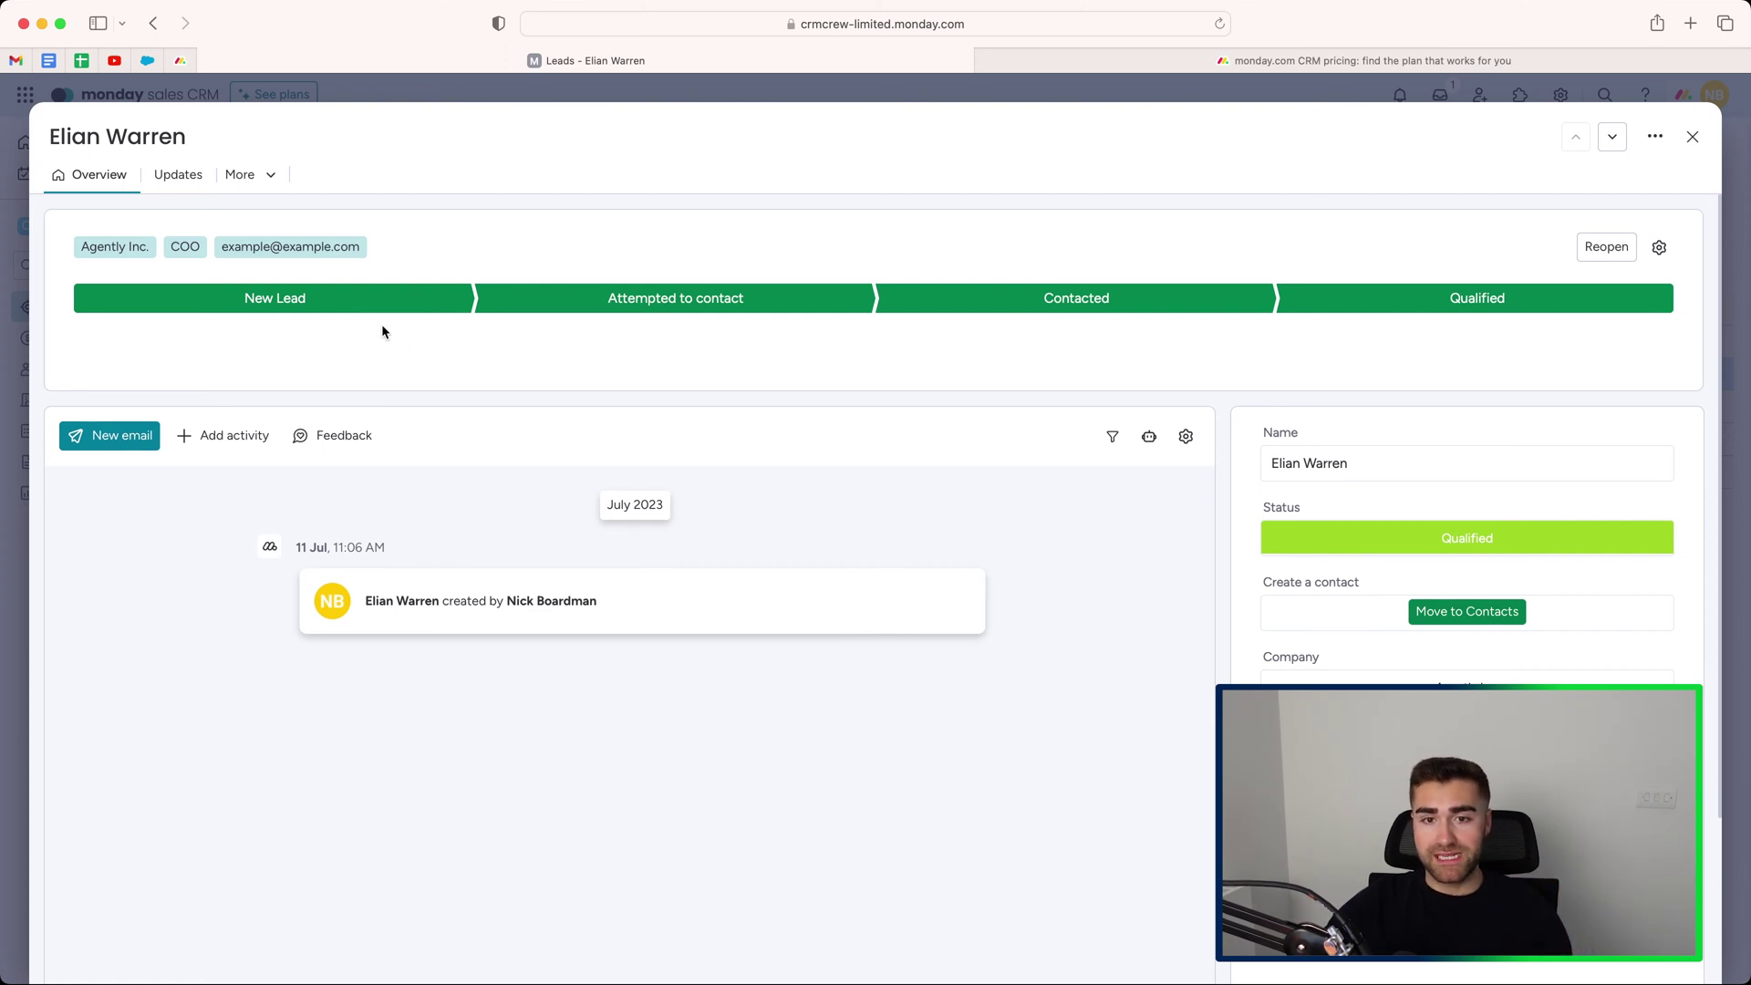
{"action": "scroll", "coordinate": [379, 321], "scroll_direction": "down", "scroll_amount": 3}
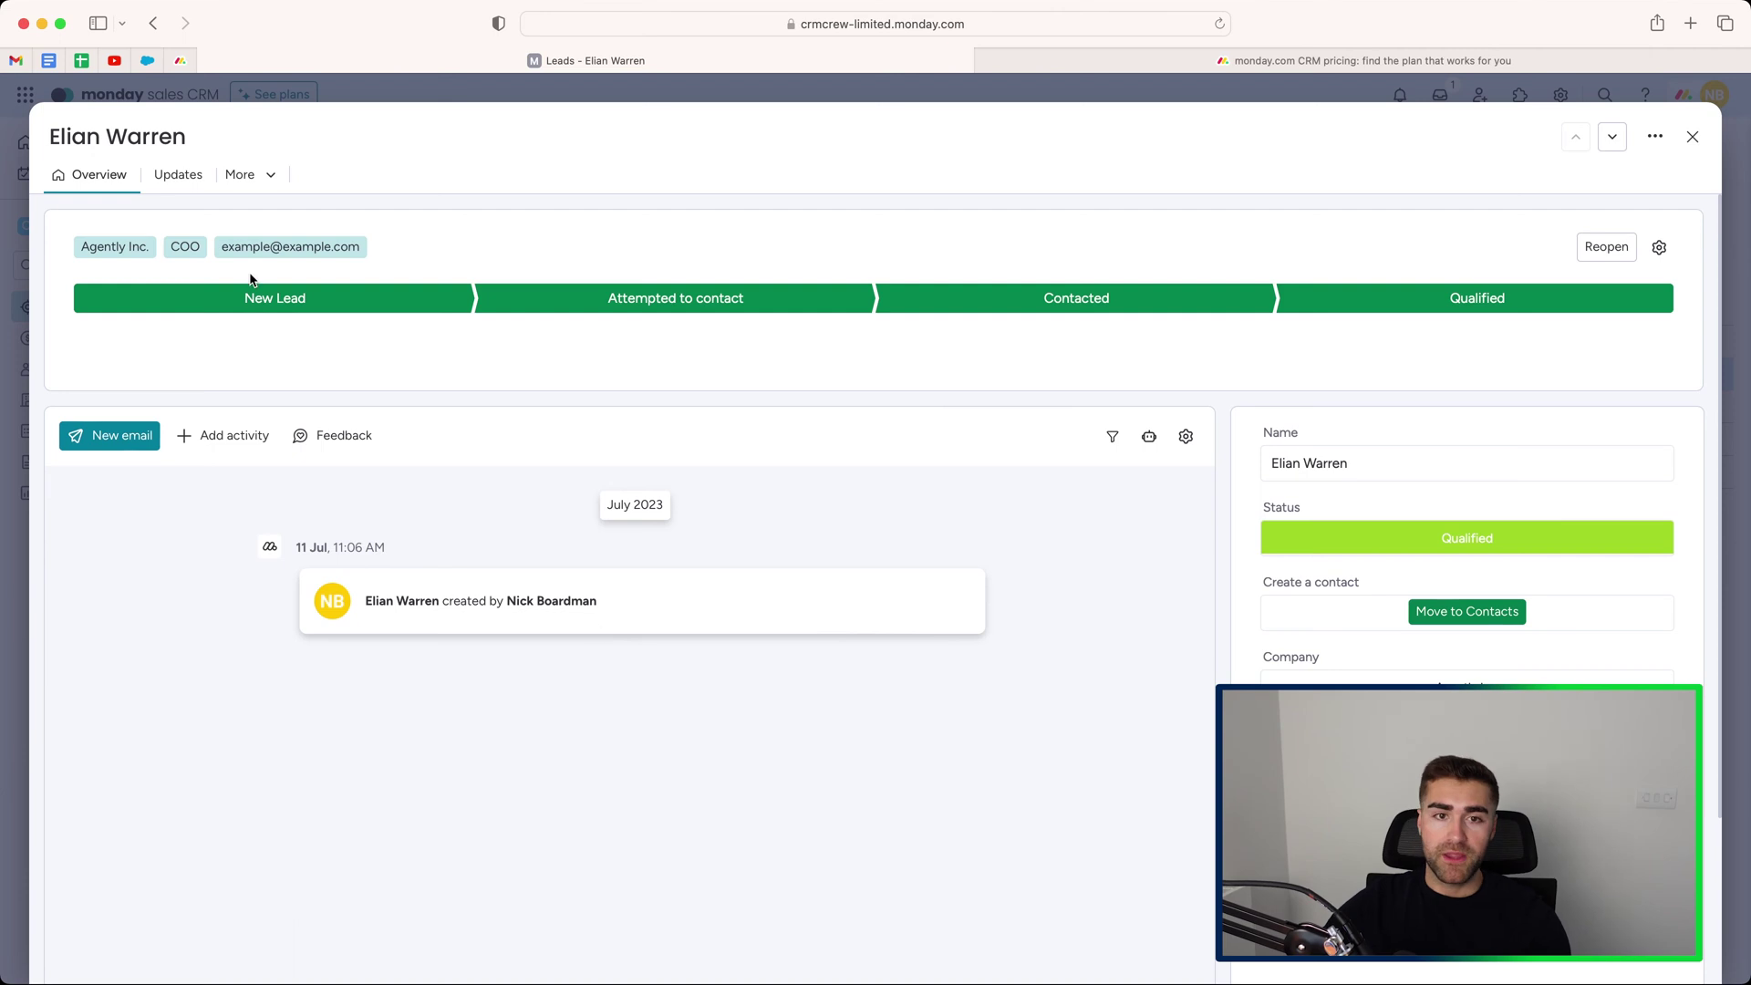
{"action": "left_click", "coordinate": [163, 178]}
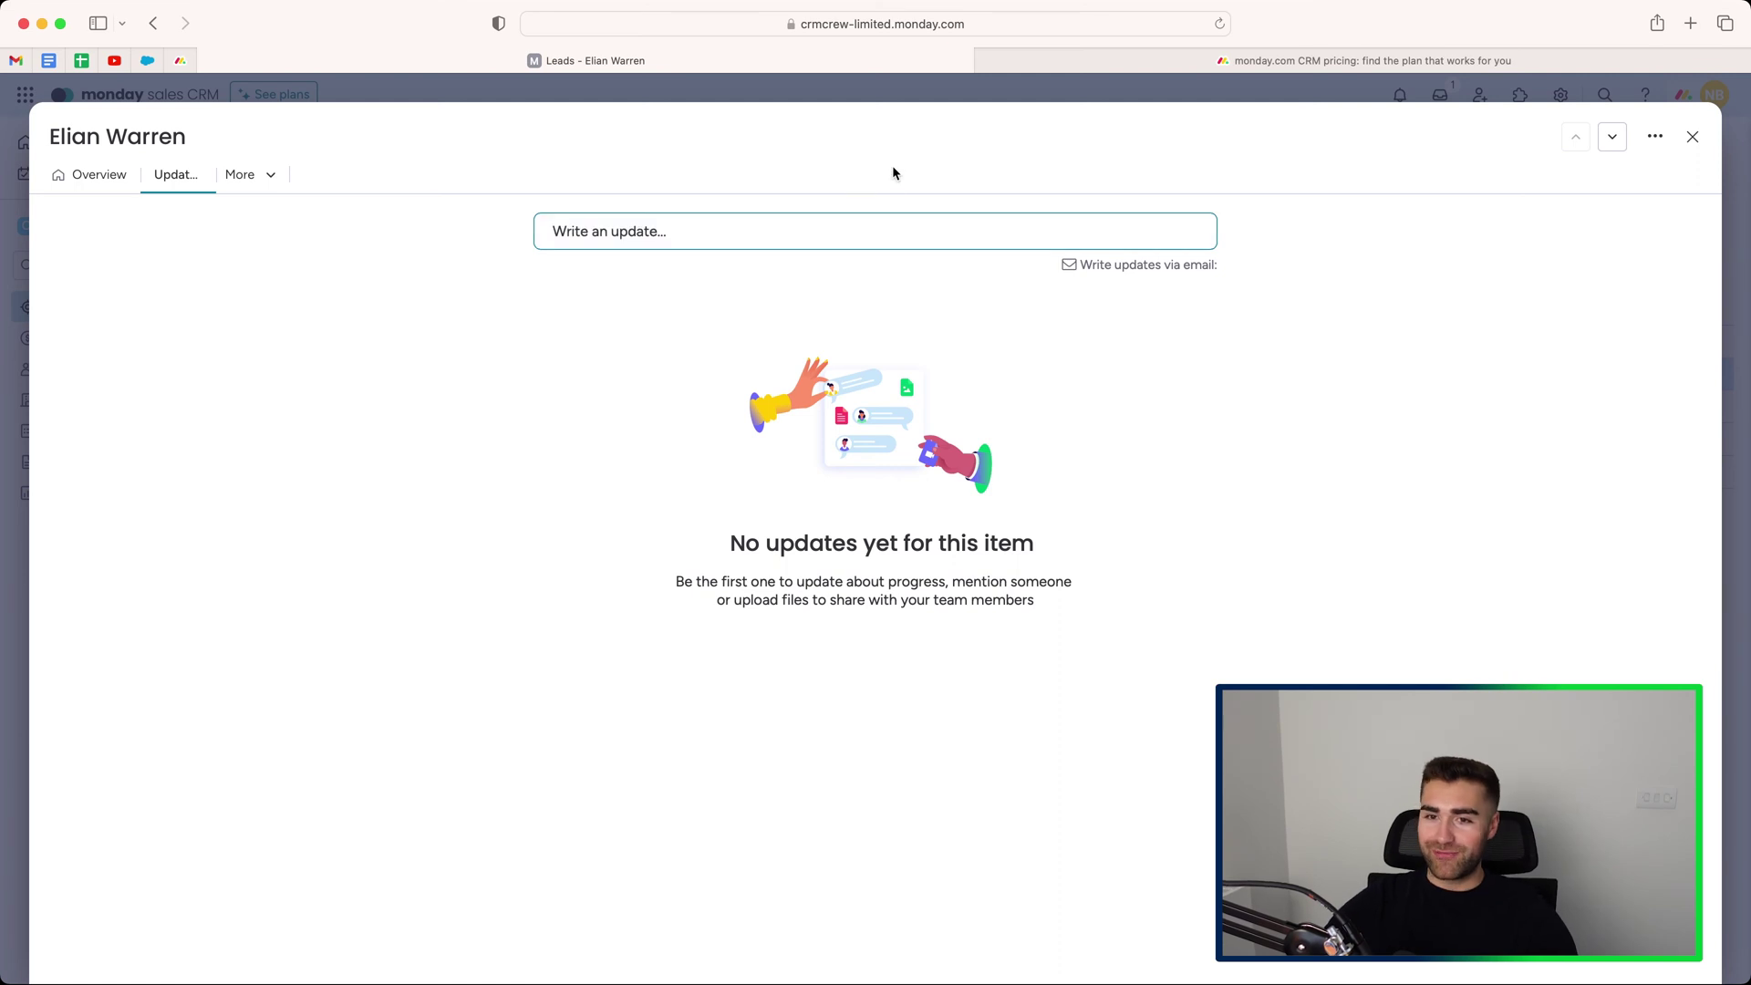
{"action": "left_click", "coordinate": [1692, 136]}
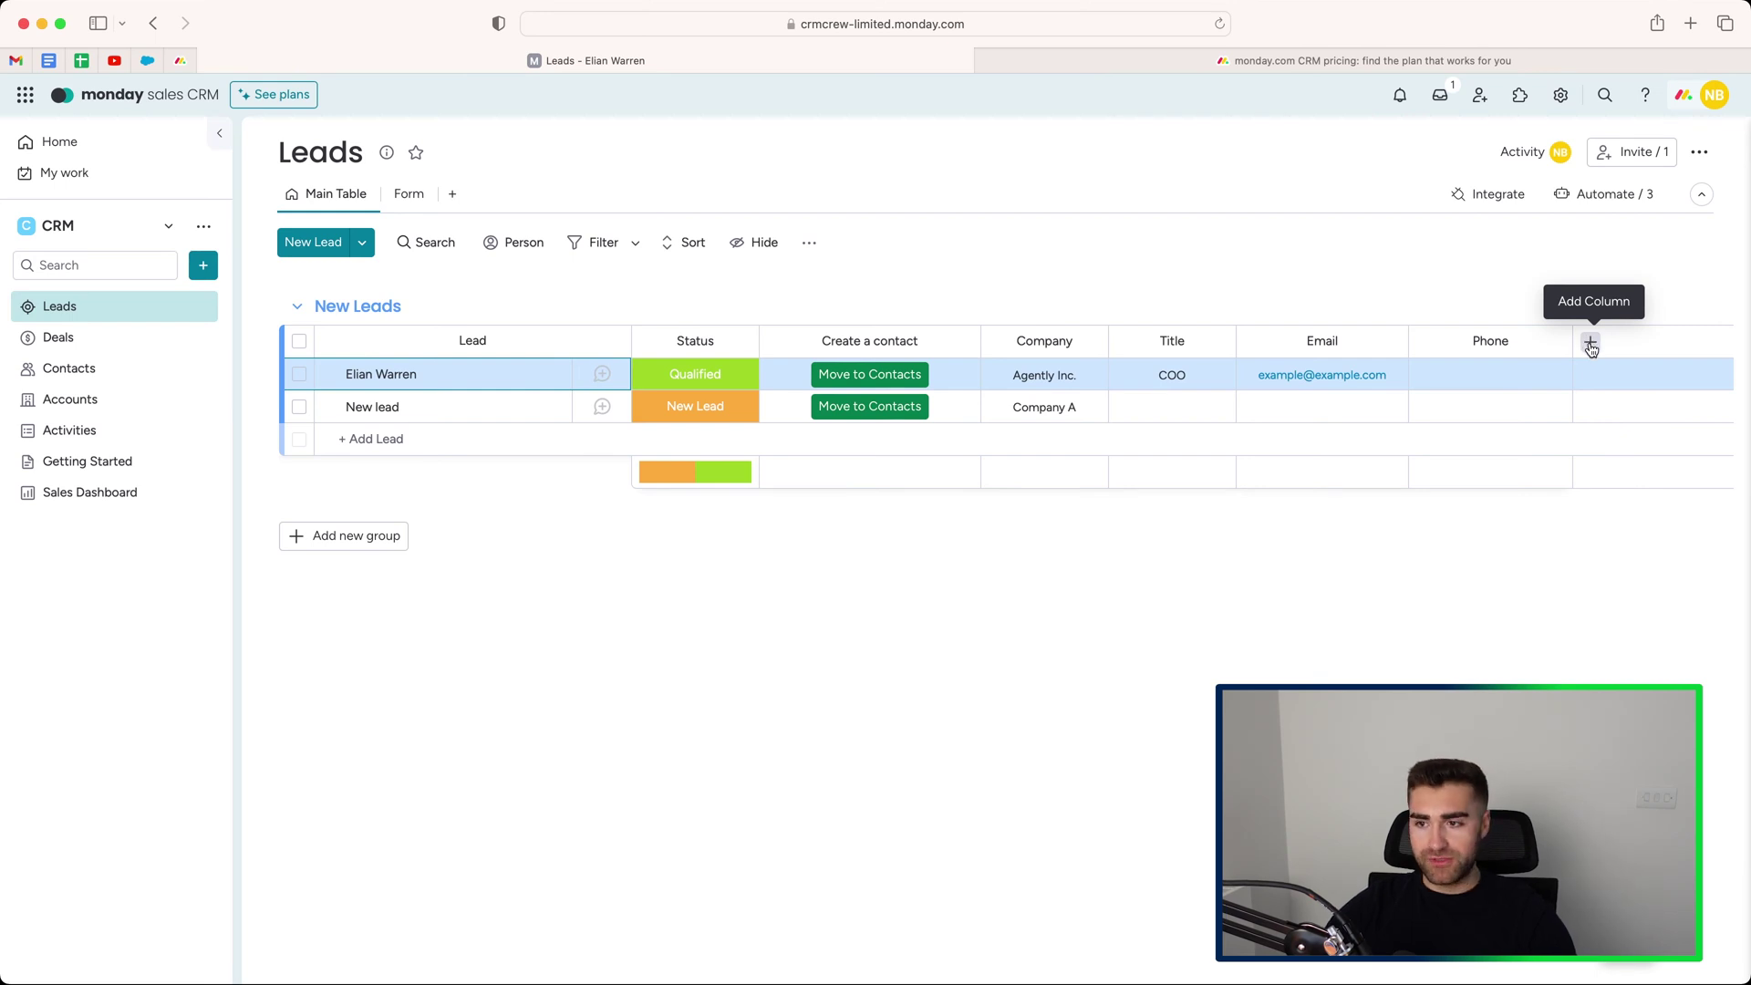
Switch the Leads board to its Contact Us Form view.
{"action": "left_click", "coordinate": [399, 204]}
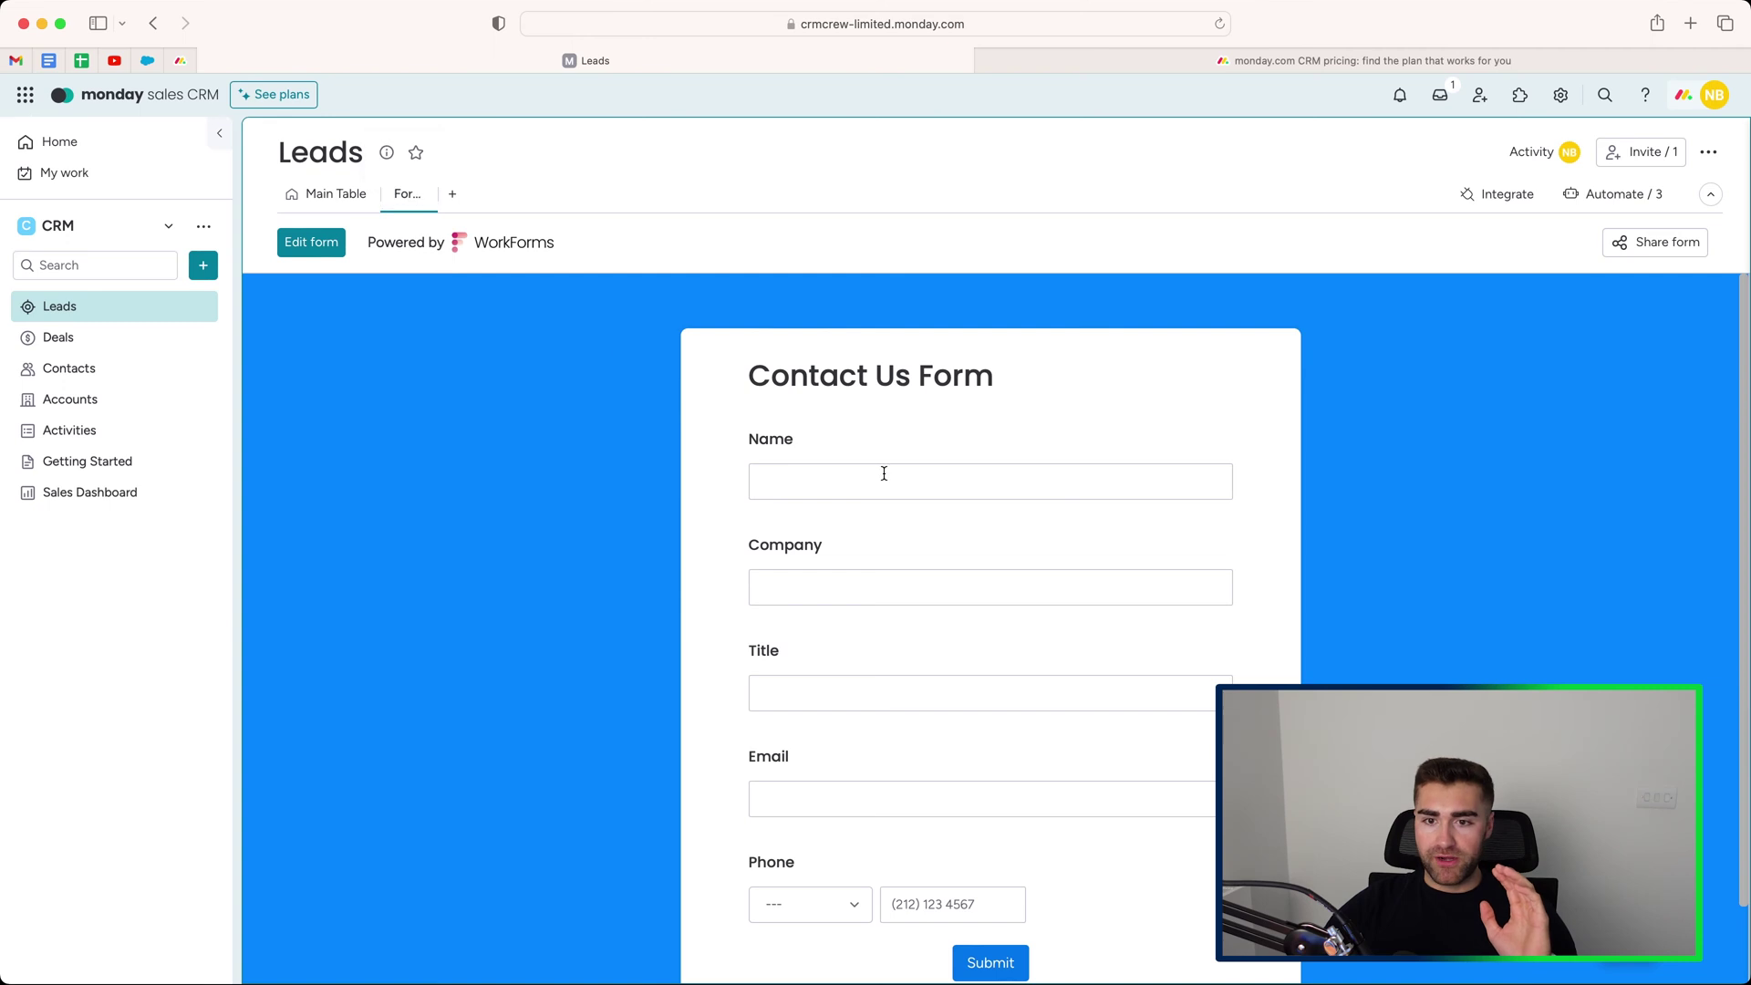
{"action": "scroll", "coordinate": [883, 473], "scroll_direction": "down", "scroll_amount": 2}
{"action": "scroll", "coordinate": [903, 590], "scroll_direction": "up", "scroll_amount": 2}
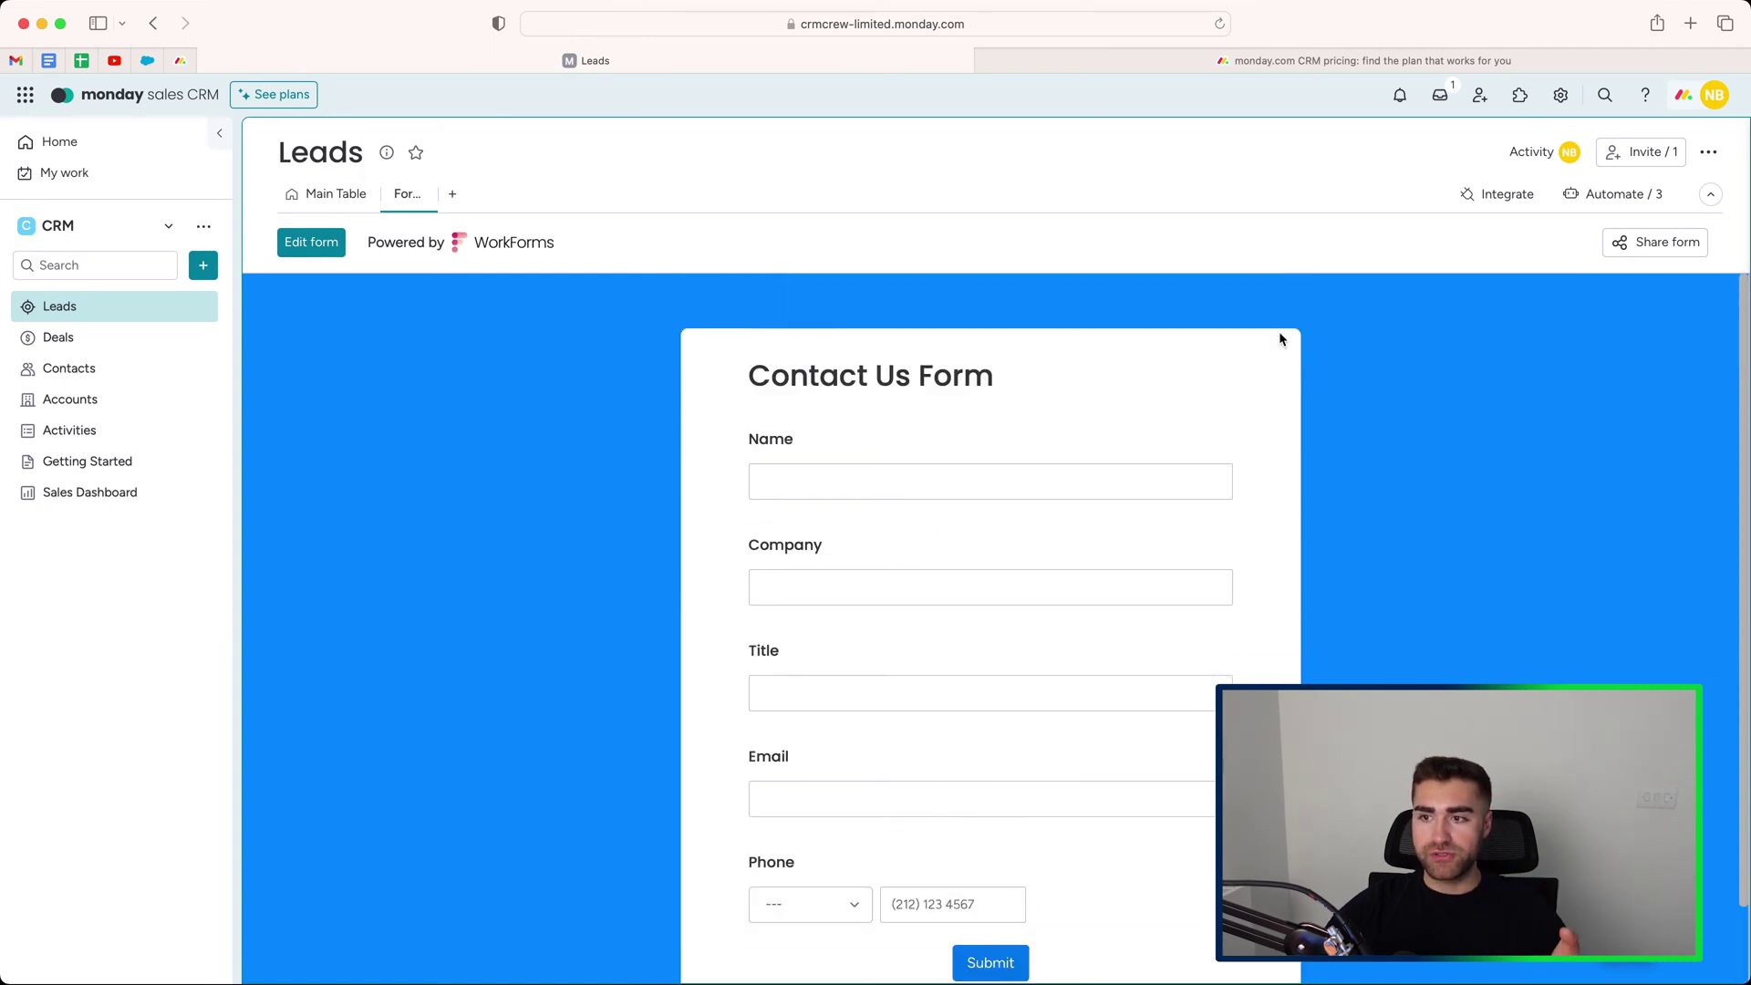
Review the contact form's sharing settings, then close them.
{"action": "left_click", "coordinate": [1669, 244]}
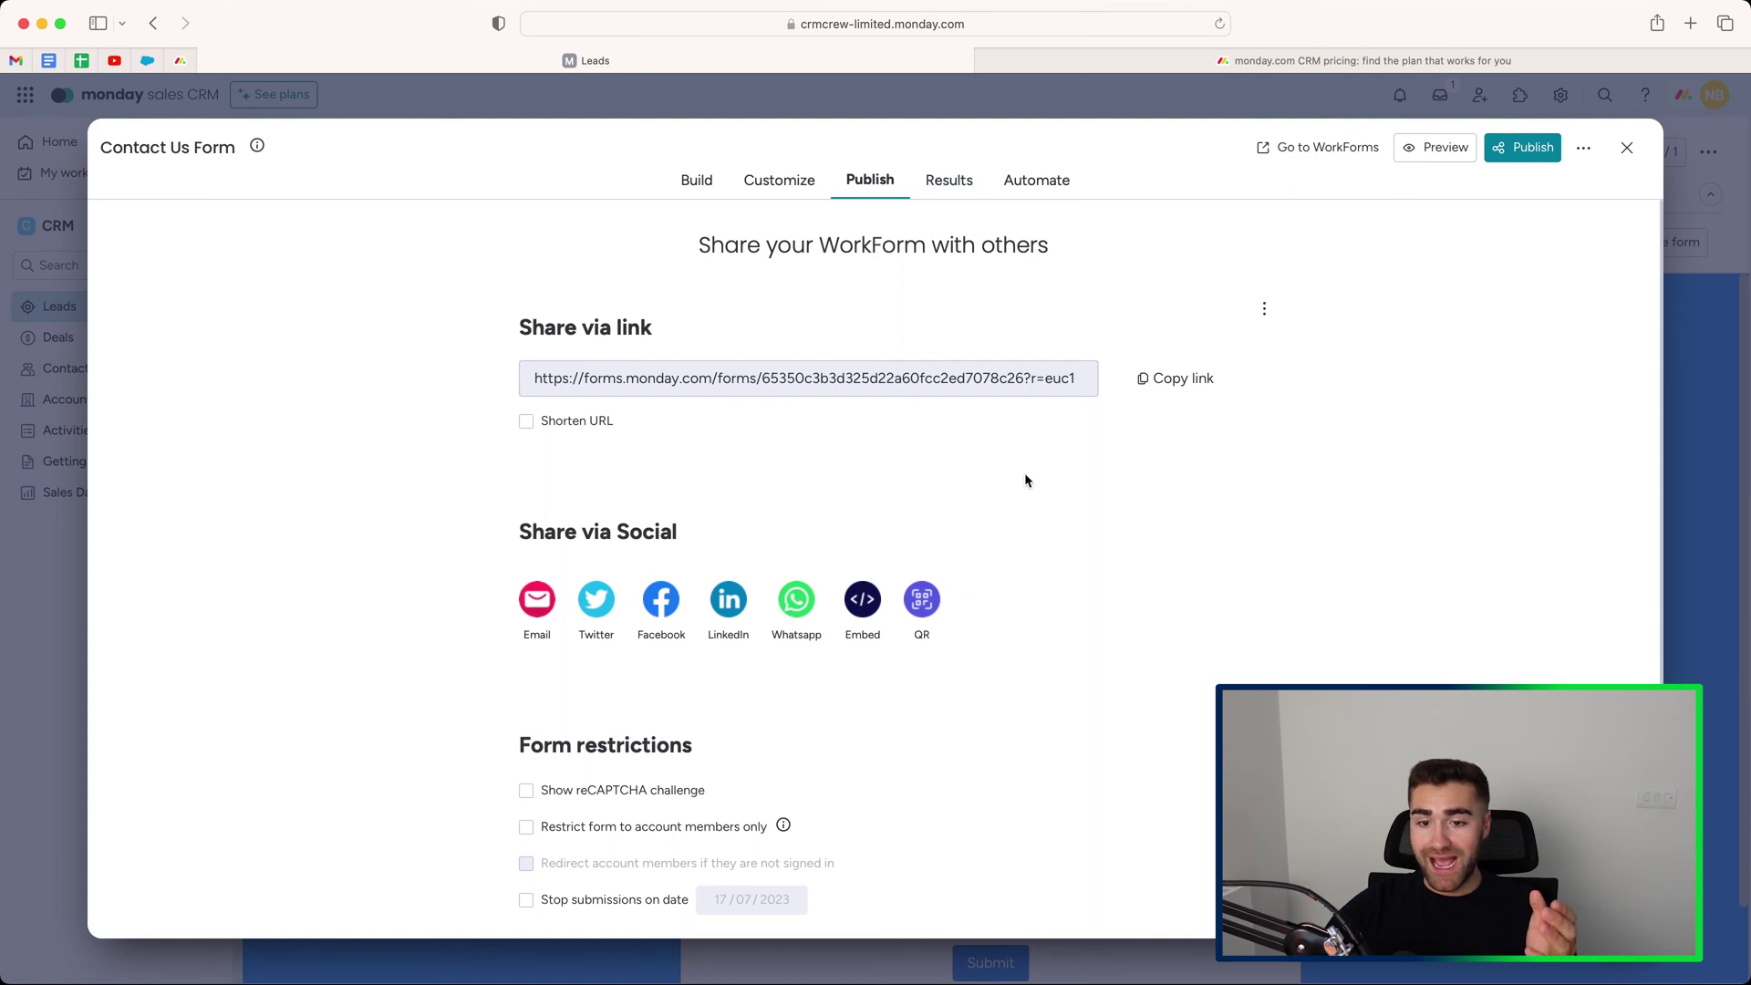
{"action": "scroll", "coordinate": [1025, 478], "scroll_direction": "down", "scroll_amount": 2}
{"action": "scroll", "coordinate": [1018, 462], "scroll_direction": "up", "scroll_amount": 2}
{"action": "scroll", "coordinate": [993, 385], "scroll_direction": "down", "scroll_amount": 3}
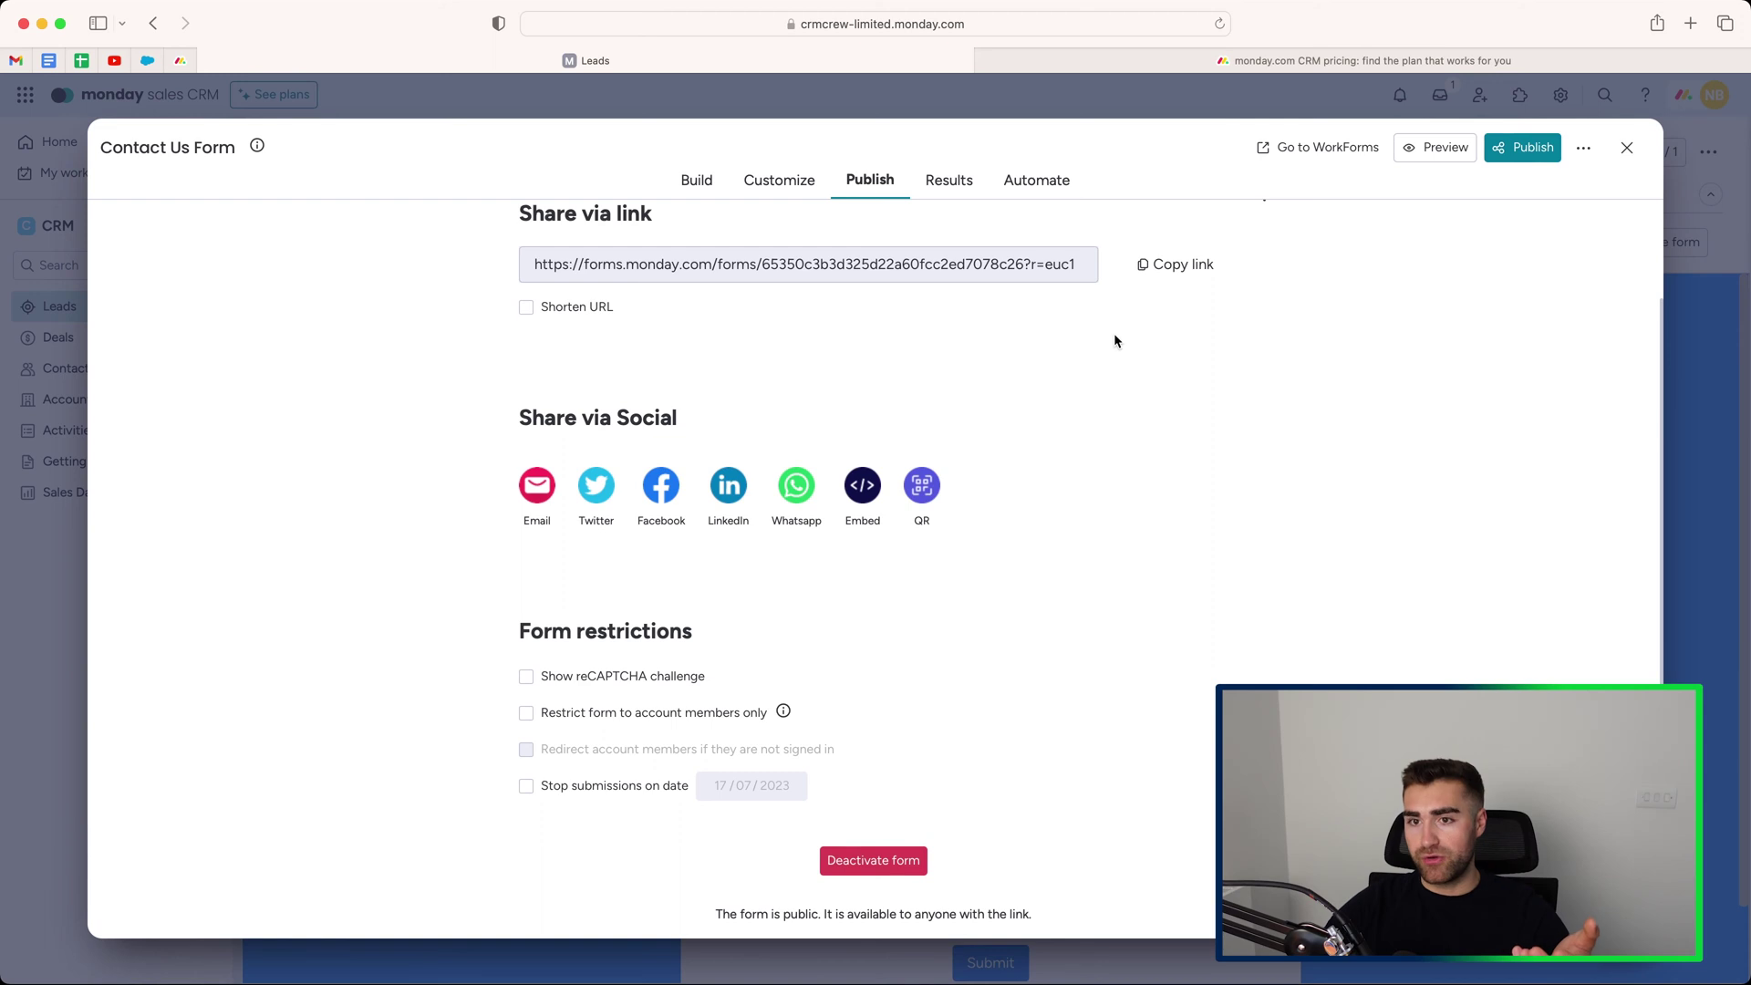
{"action": "scroll", "coordinate": [1384, 424], "scroll_direction": "up", "scroll_amount": 2}
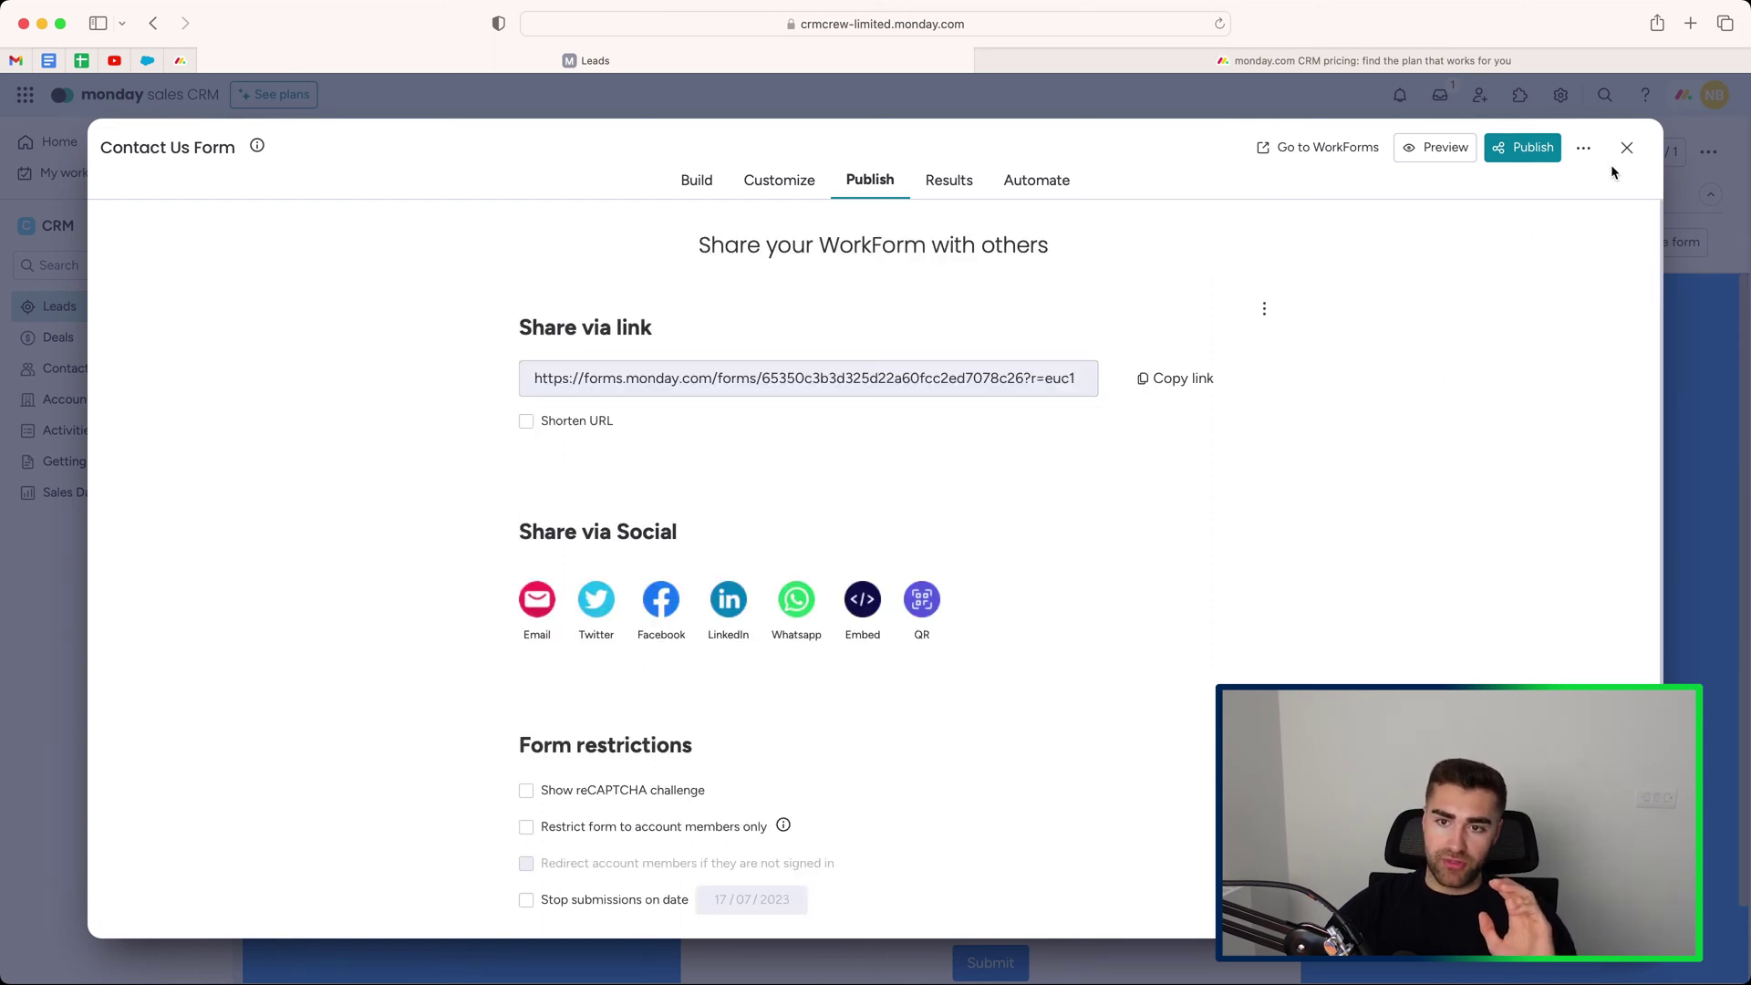
{"action": "left_click", "coordinate": [1627, 148]}
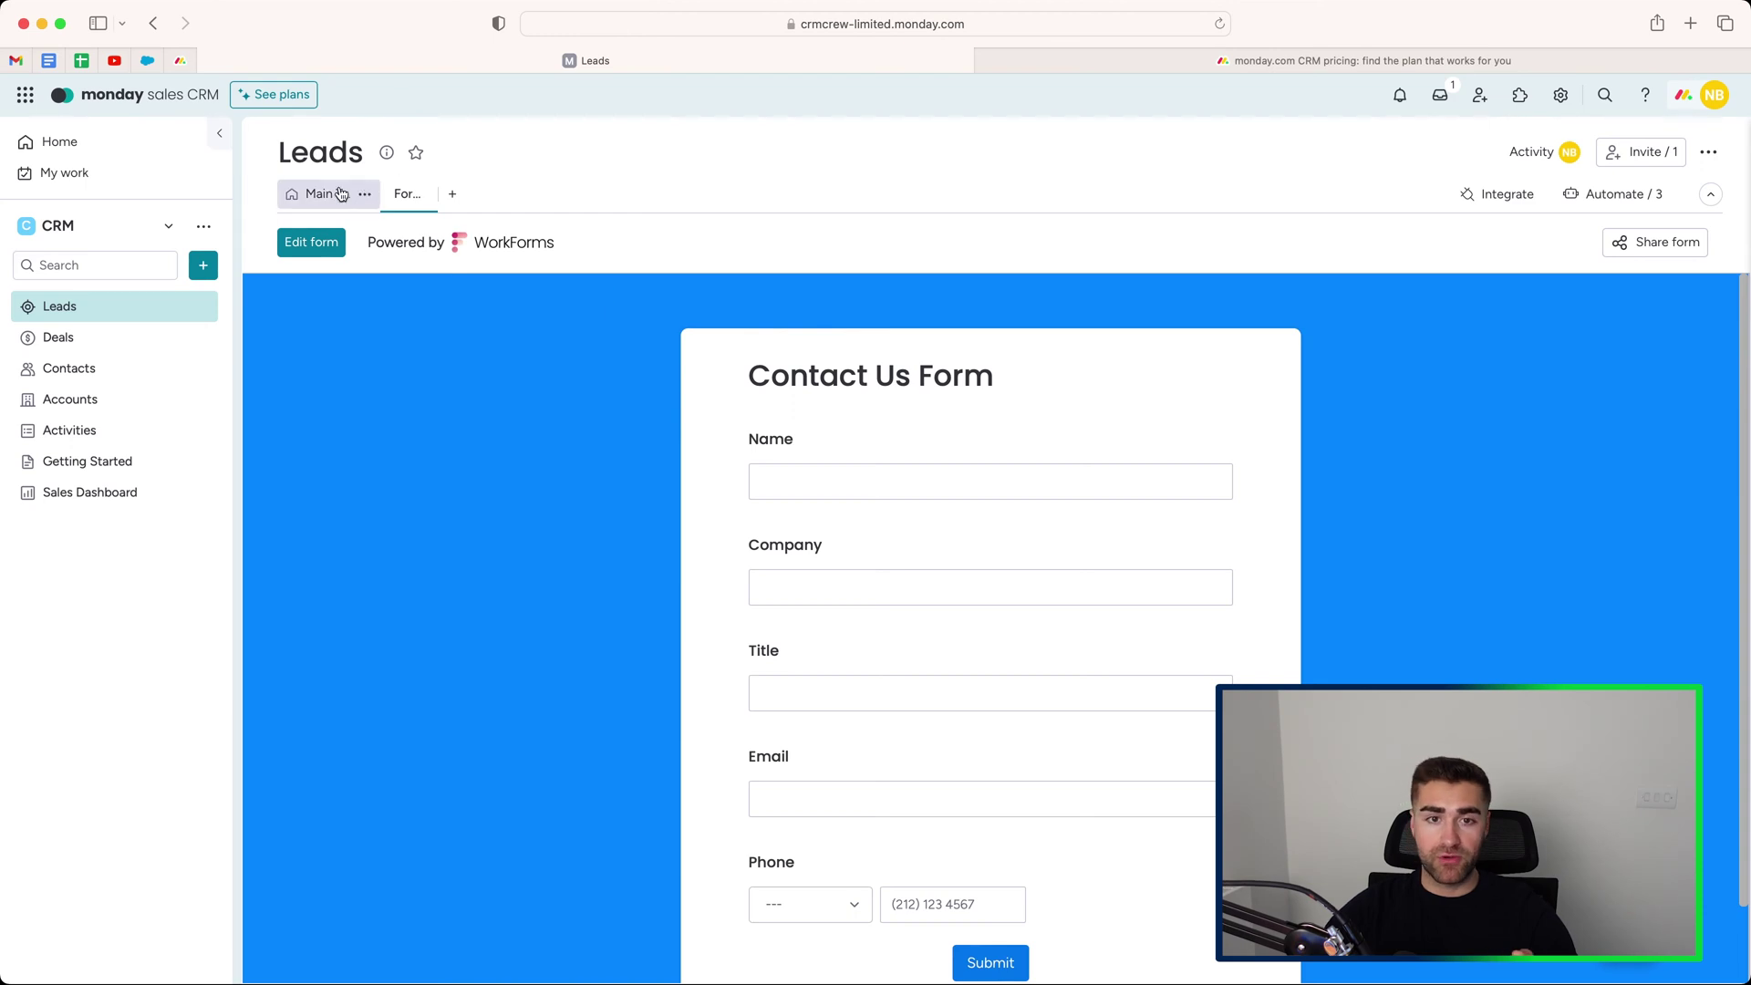
{"action": "left_click", "coordinate": [305, 194]}
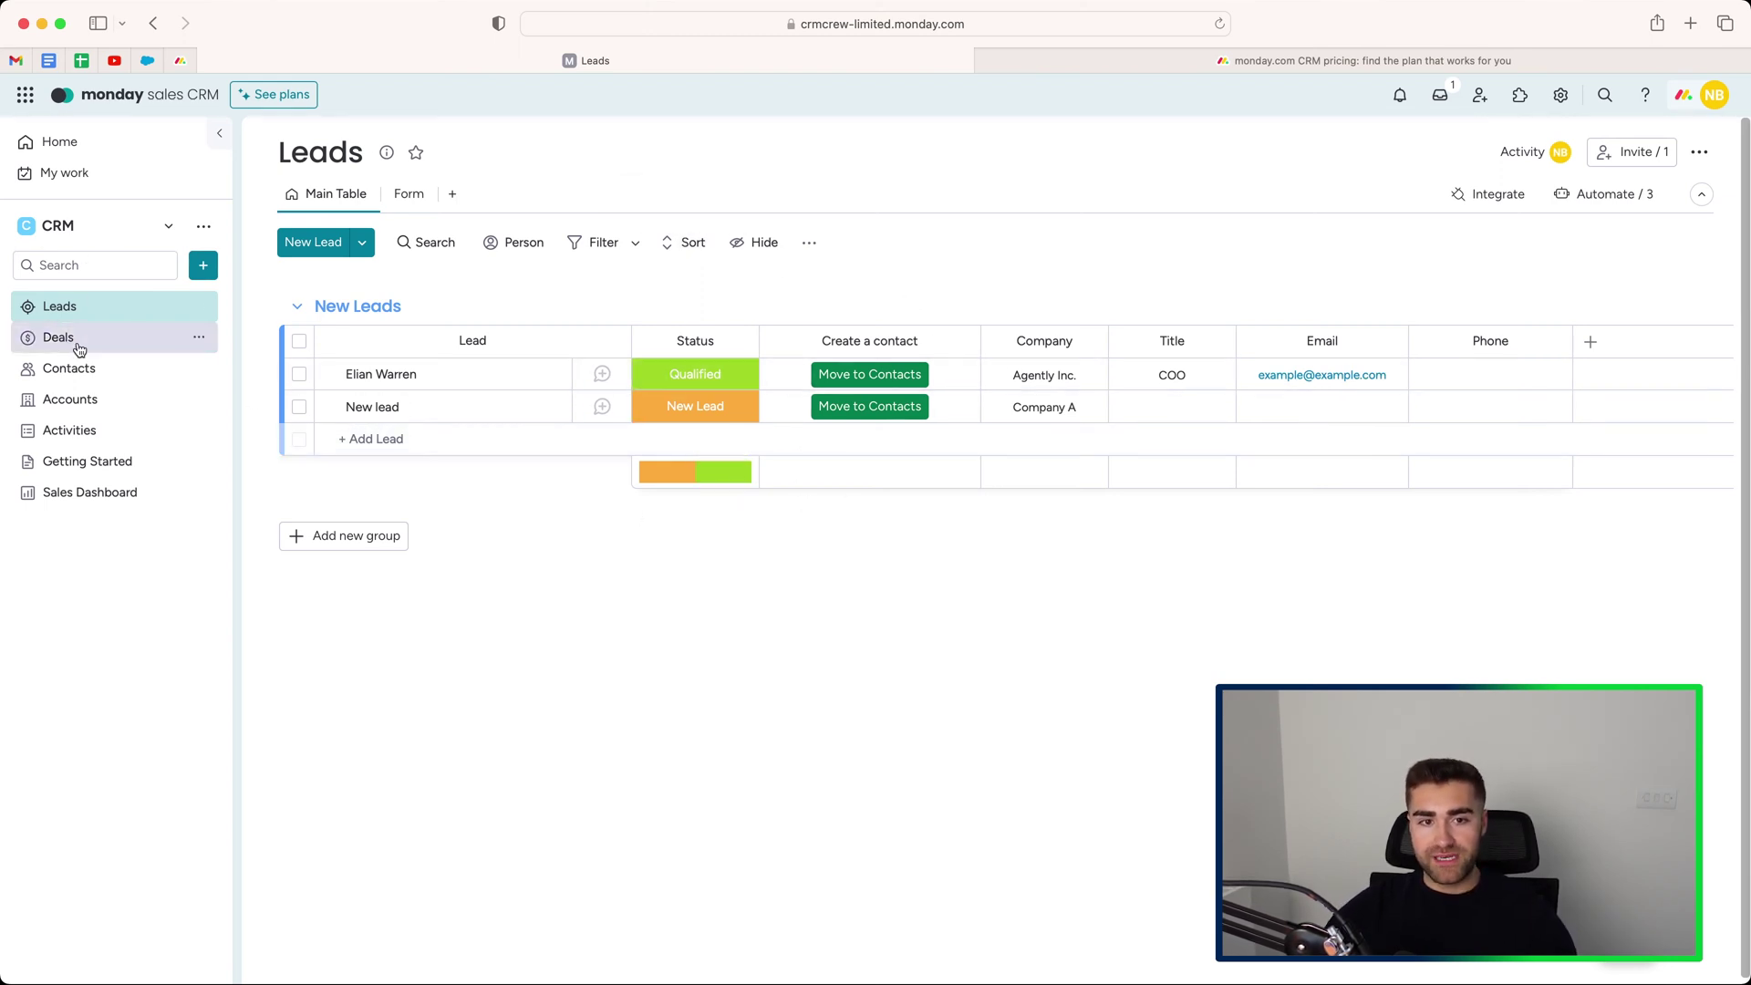
{"action": "left_click", "coordinate": [843, 388]}
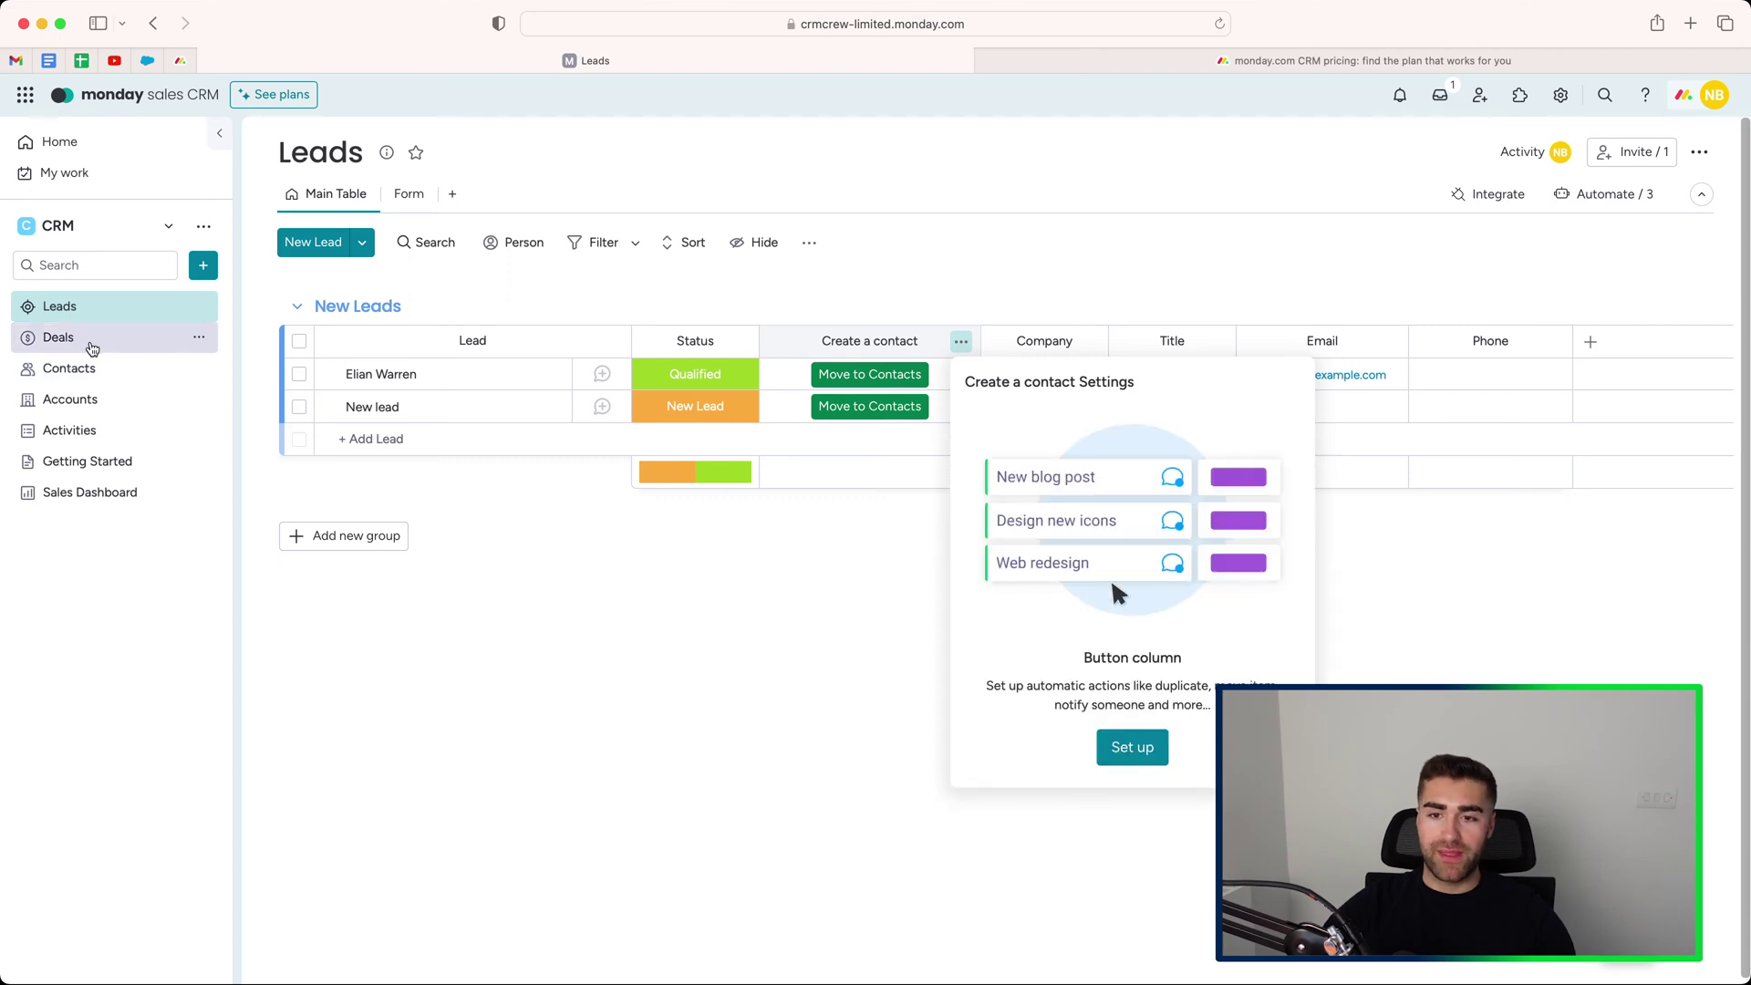
{"action": "left_click", "coordinate": [750, 624]}
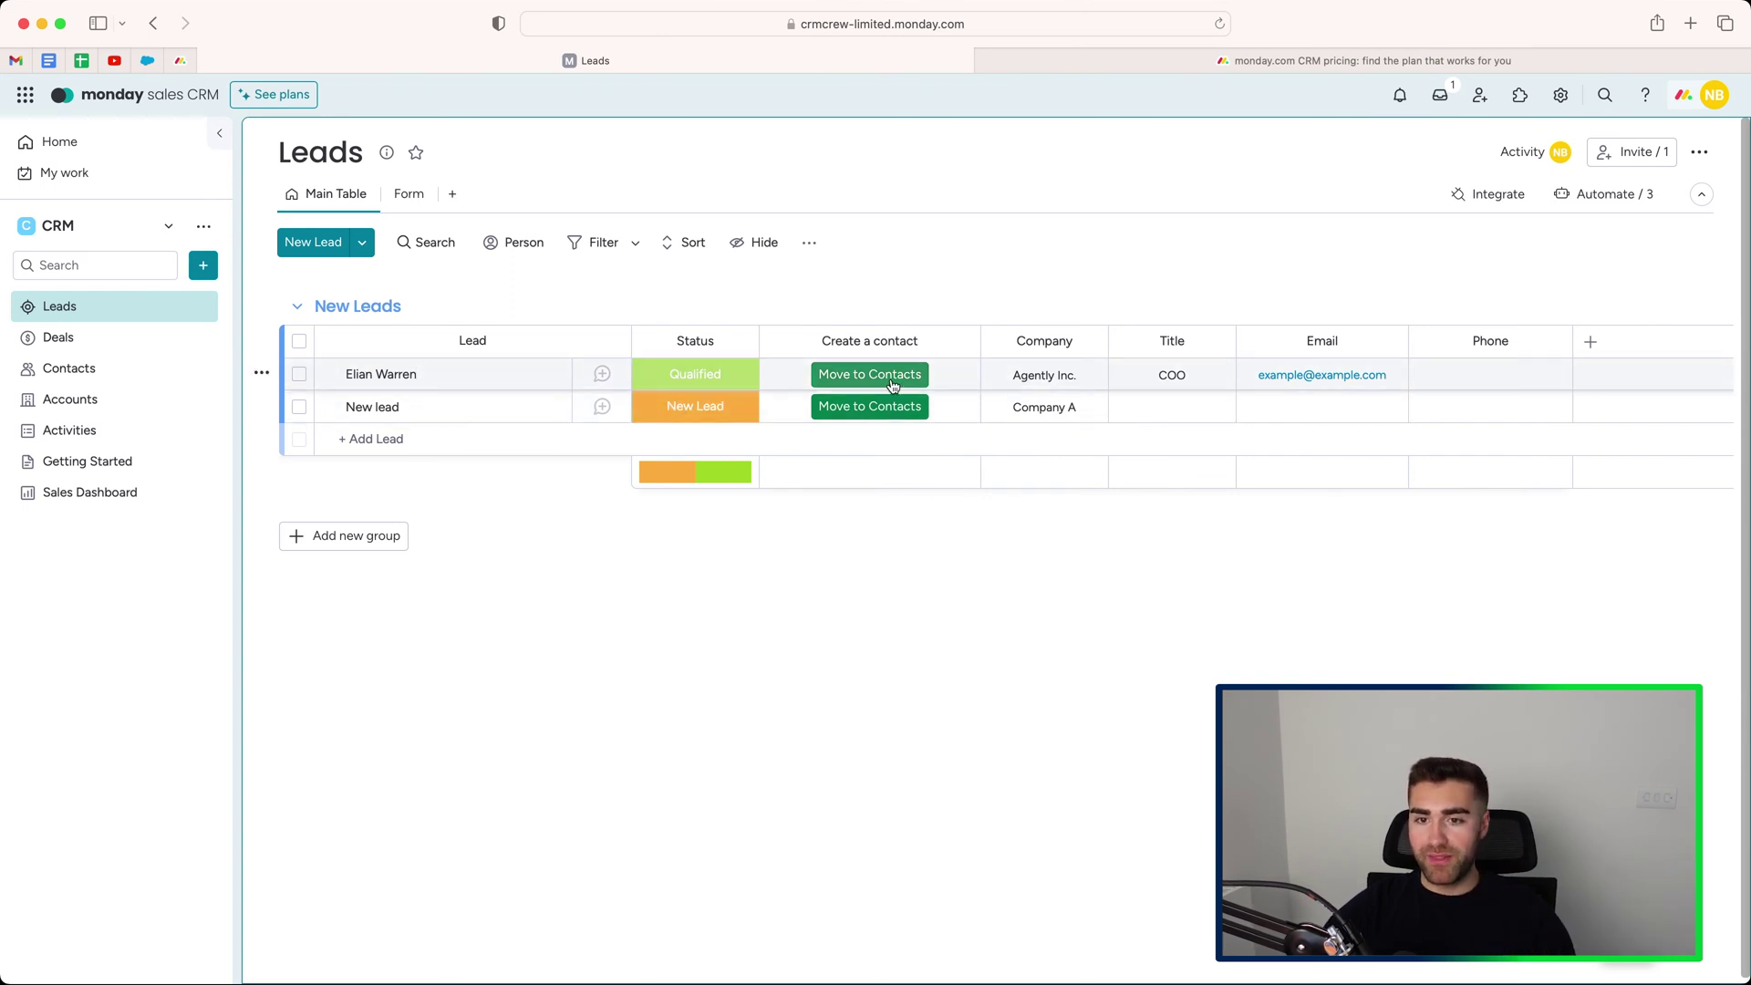
On the Deals board, add an Active Deals item titled with a person's full name.
{"action": "left_click", "coordinate": [106, 345]}
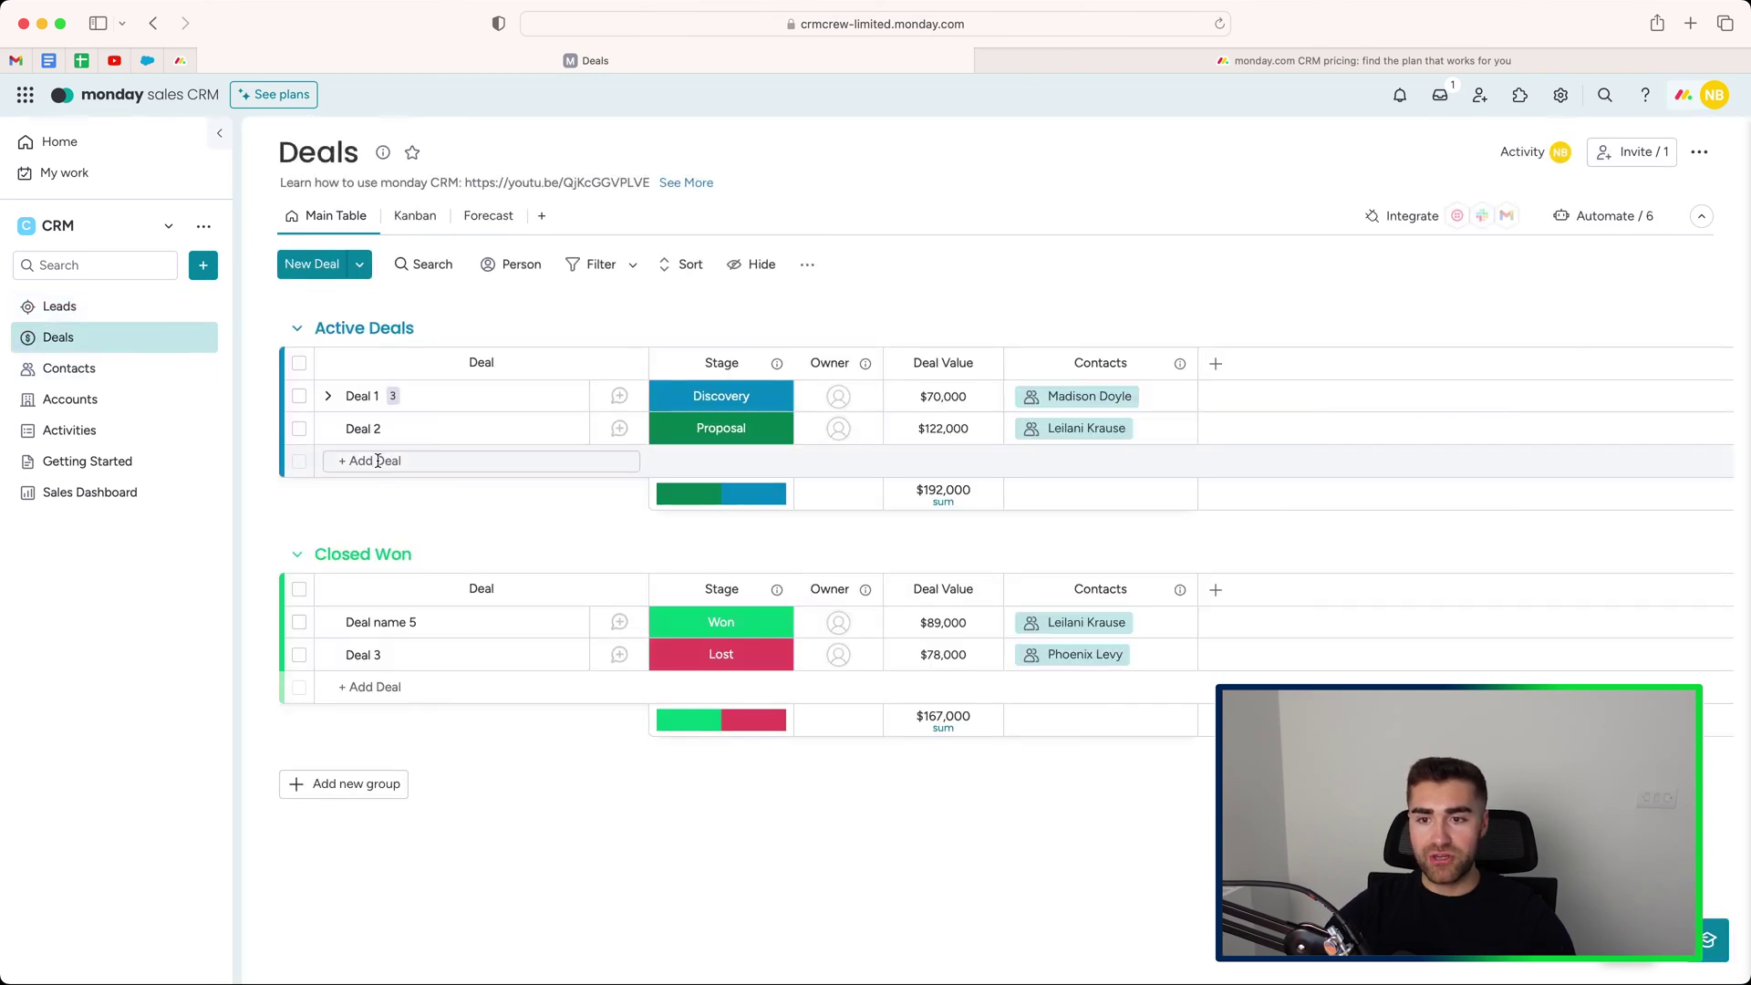
{"action": "left_click", "coordinate": [497, 460]}
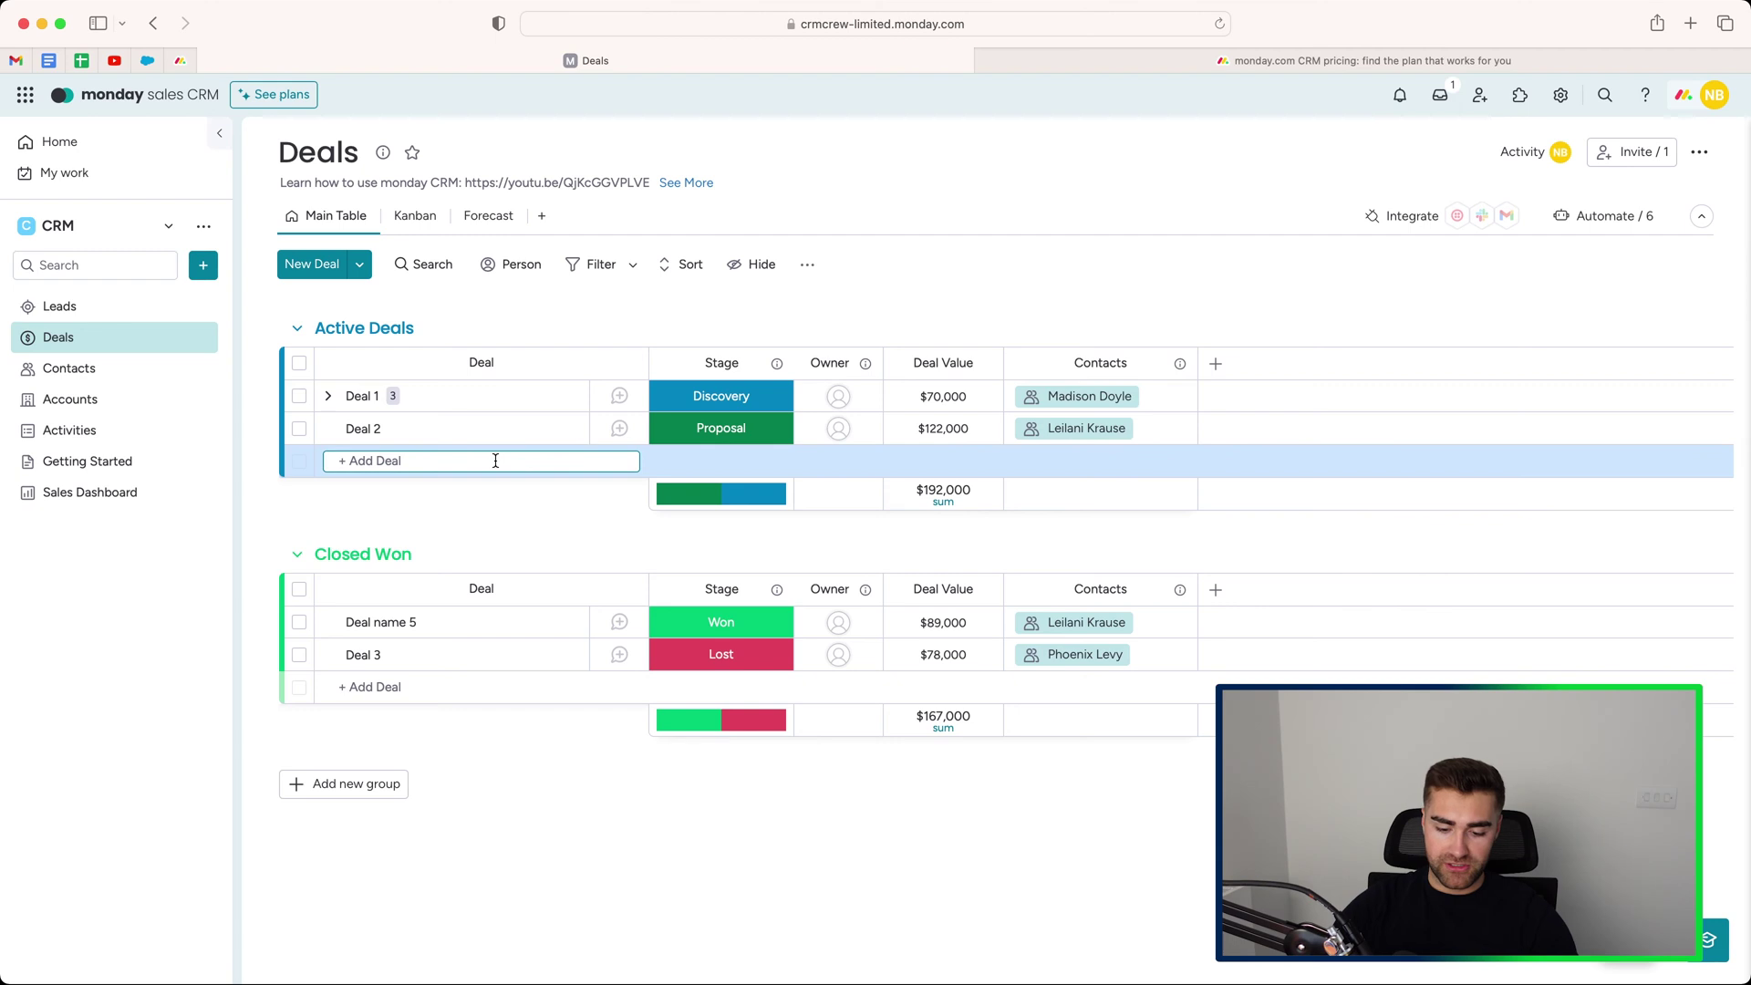
{"action": "key", "text": "Return"}
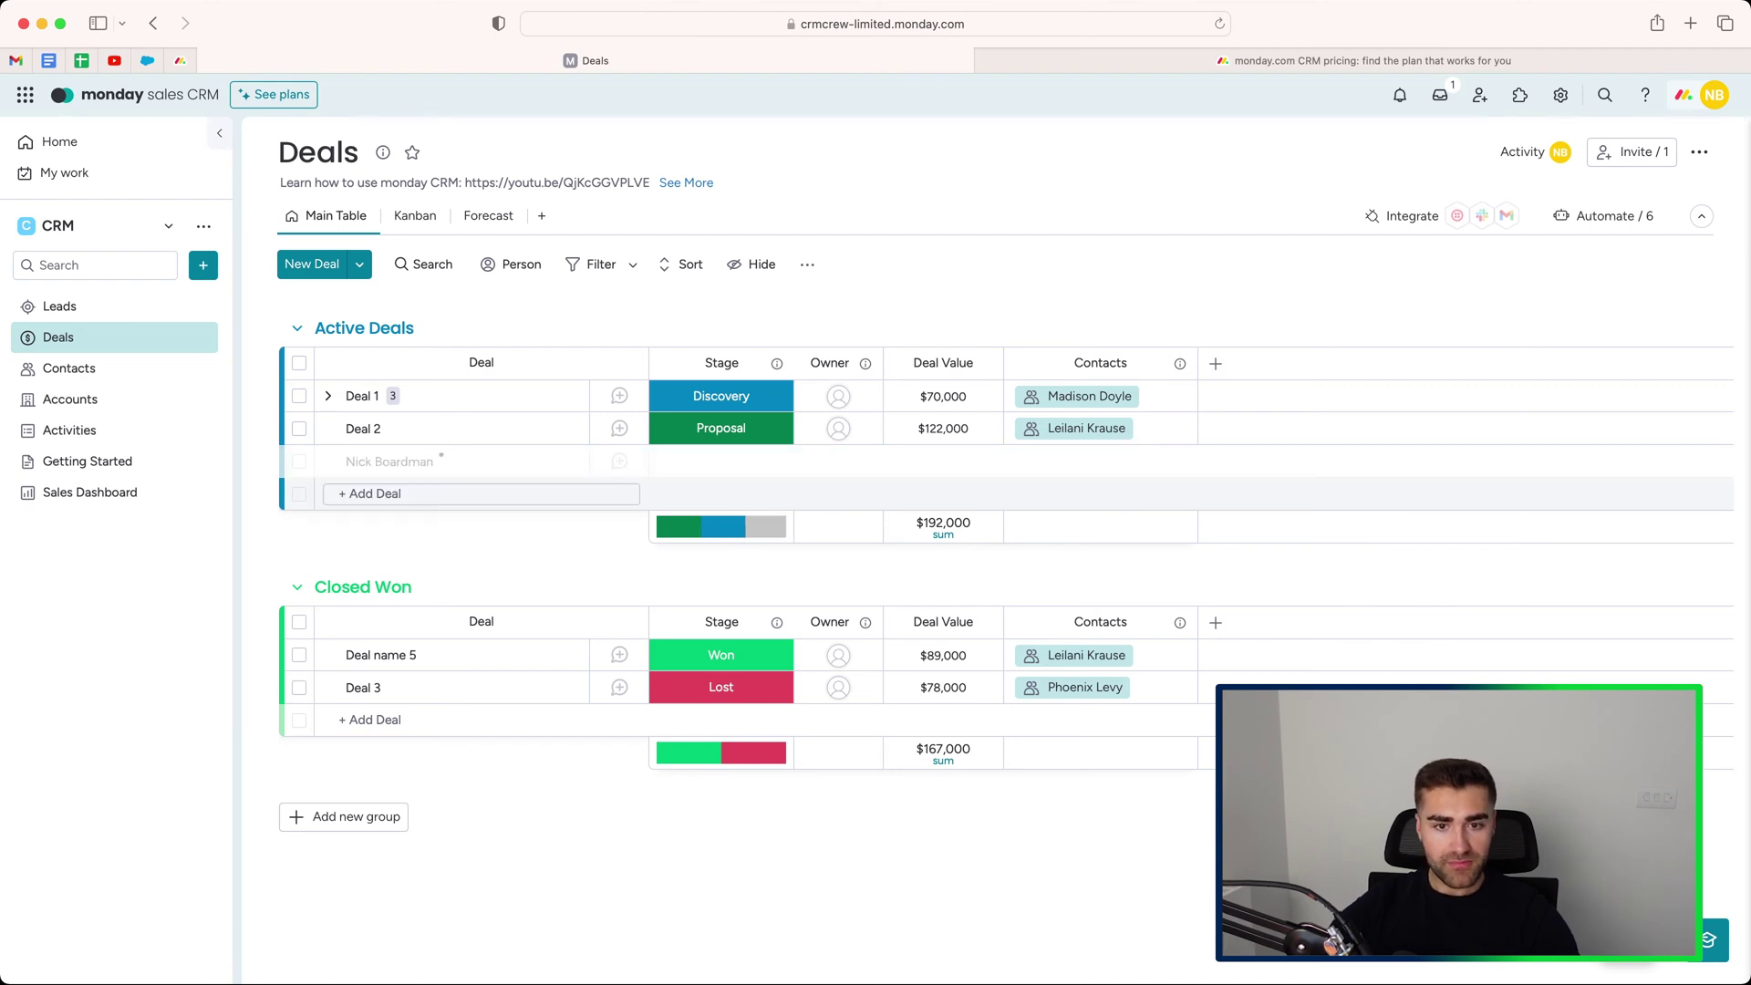
{"action": "left_click", "coordinate": [1062, 467]}
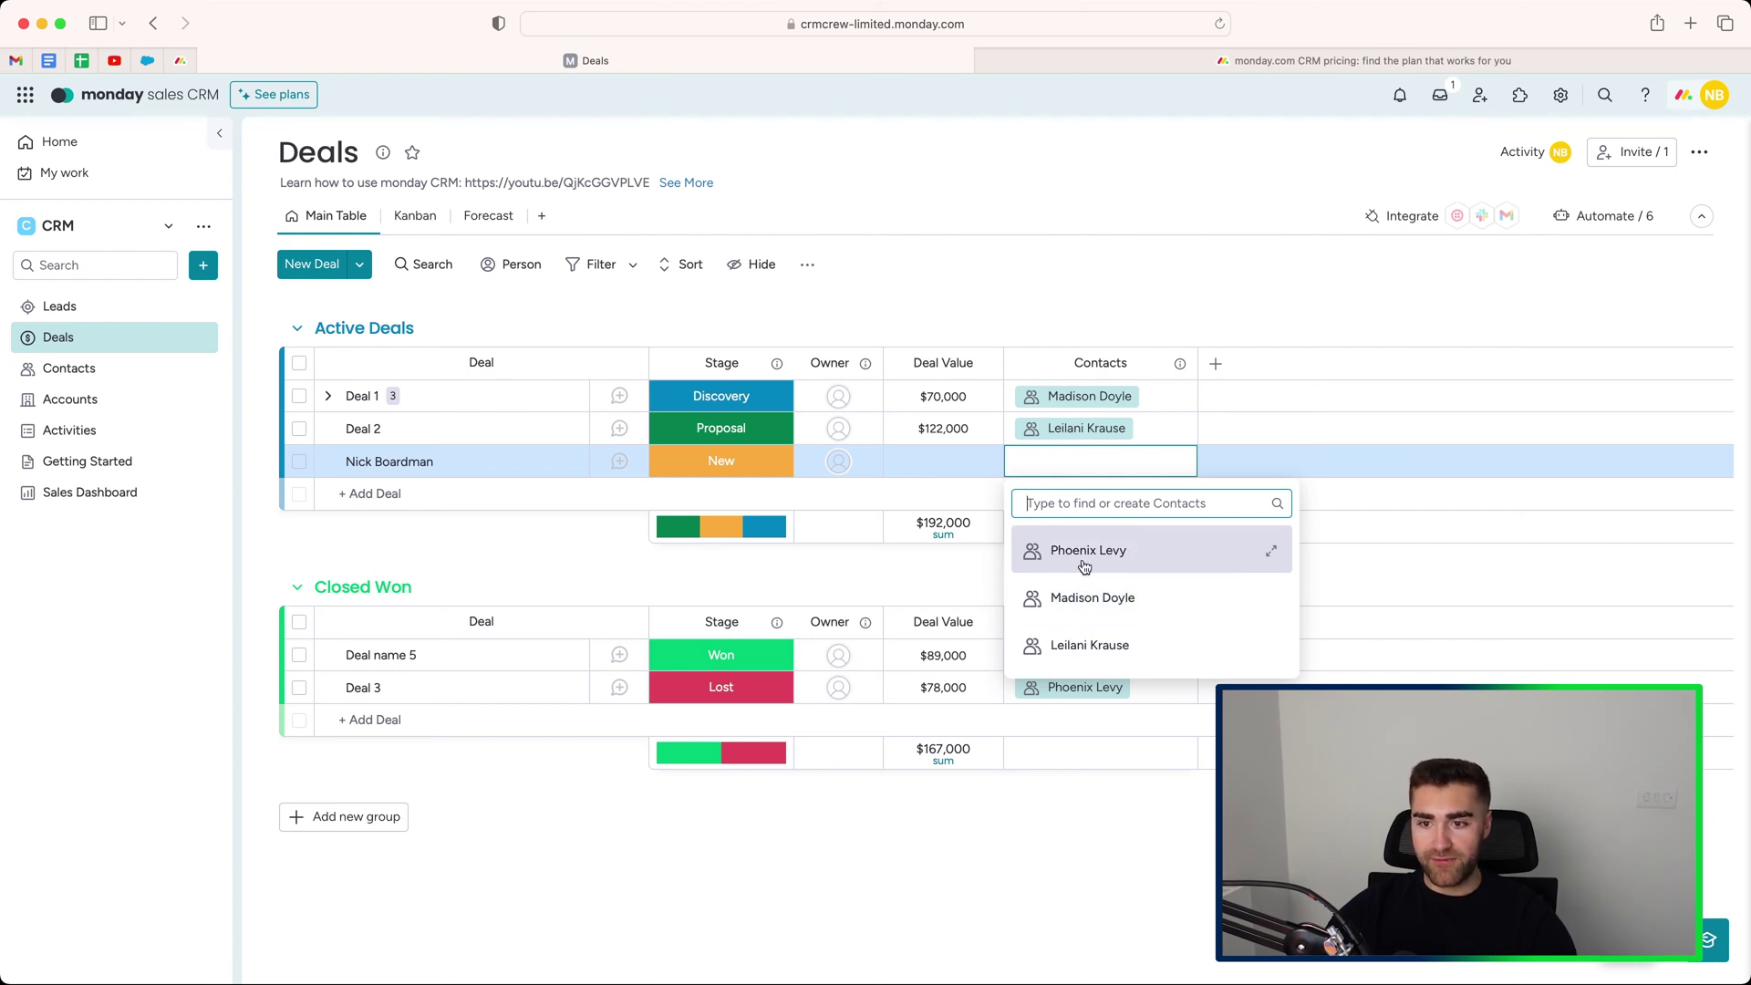
Link the first listed contact to the new deal and close the contact list.
{"action": "left_click", "coordinate": [1088, 563]}
{"action": "left_click", "coordinate": [1074, 313]}
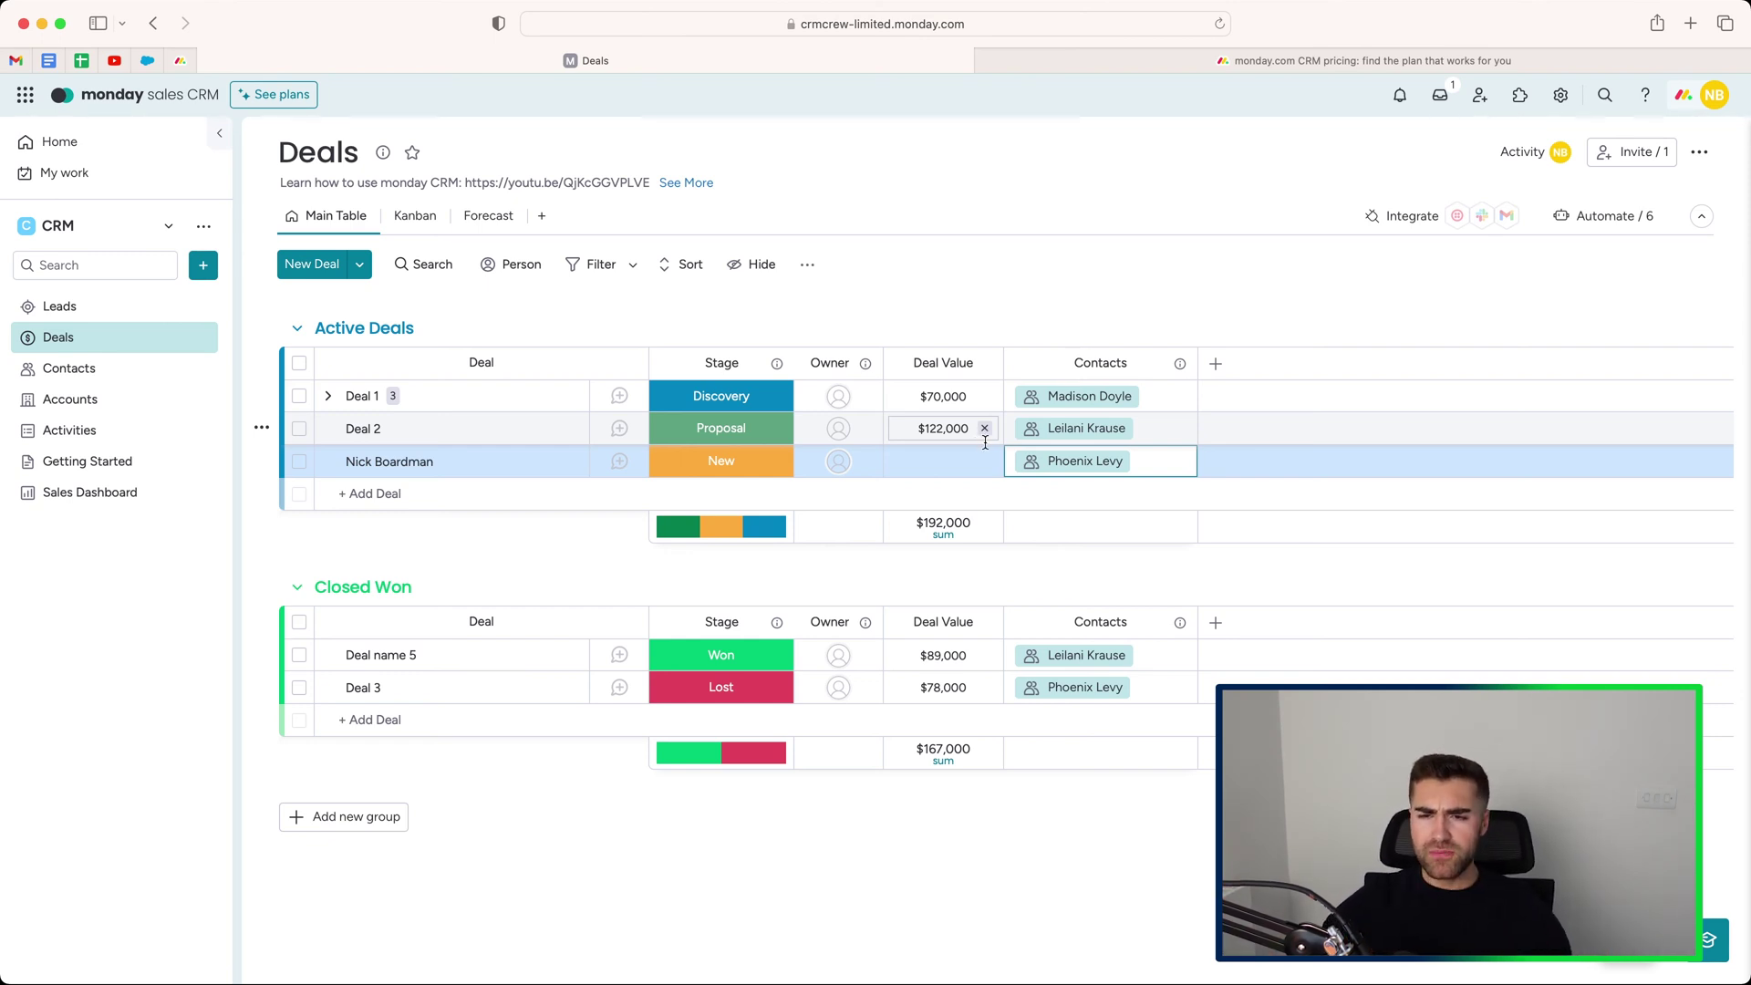
{"action": "left_click", "coordinate": [755, 408]}
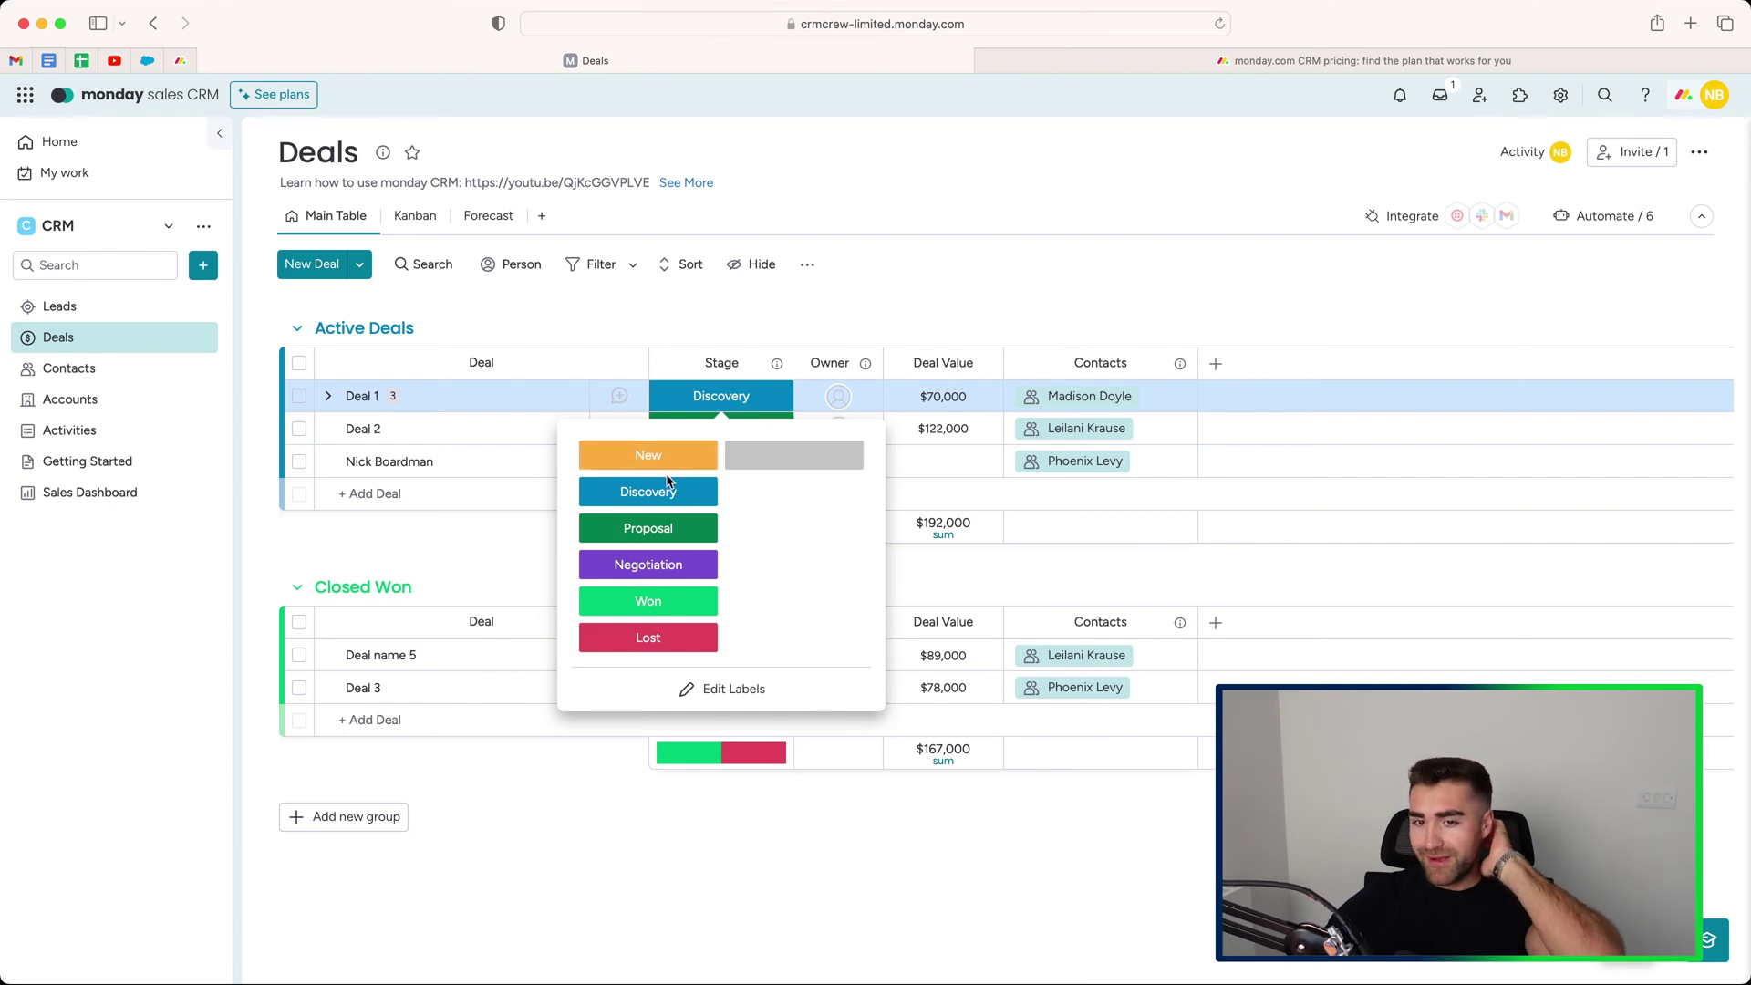
Add a new Deals board group titled 'Closed Lost' and colour it red.
{"action": "left_click", "coordinate": [317, 559]}
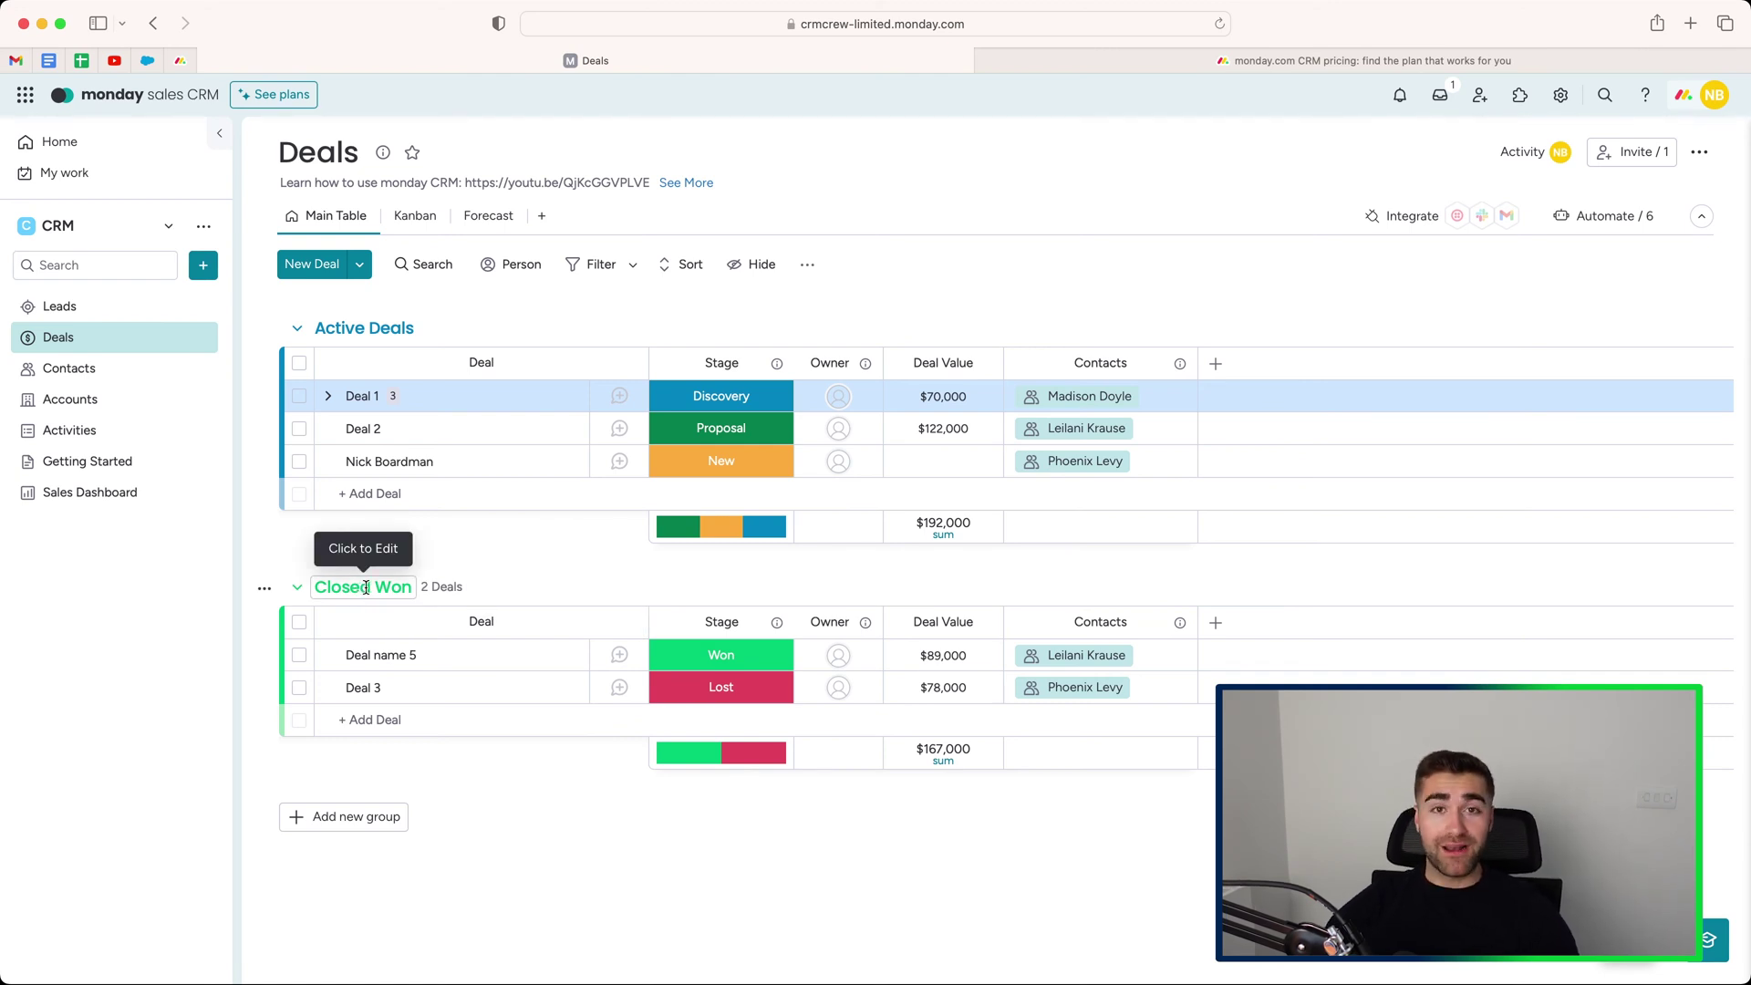
{"action": "left_click", "coordinate": [367, 817]}
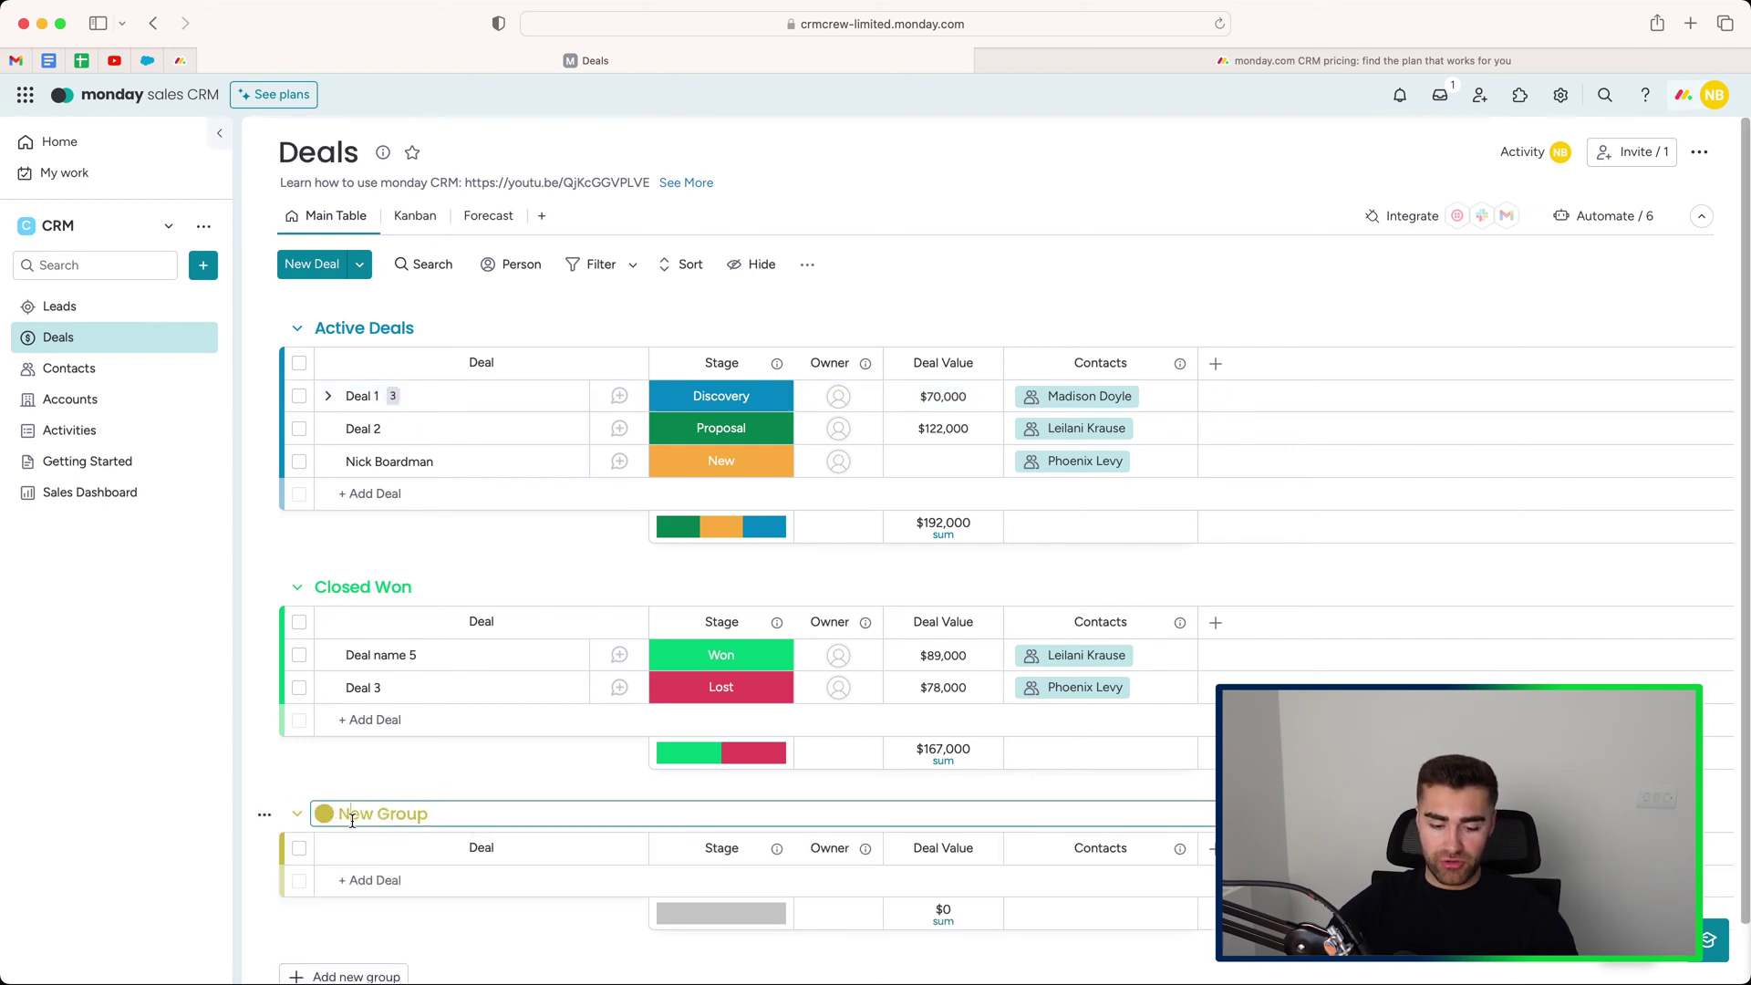
{"action": "key", "text": "BackSpace"}
{"action": "type", "text": "Closed Lost"}
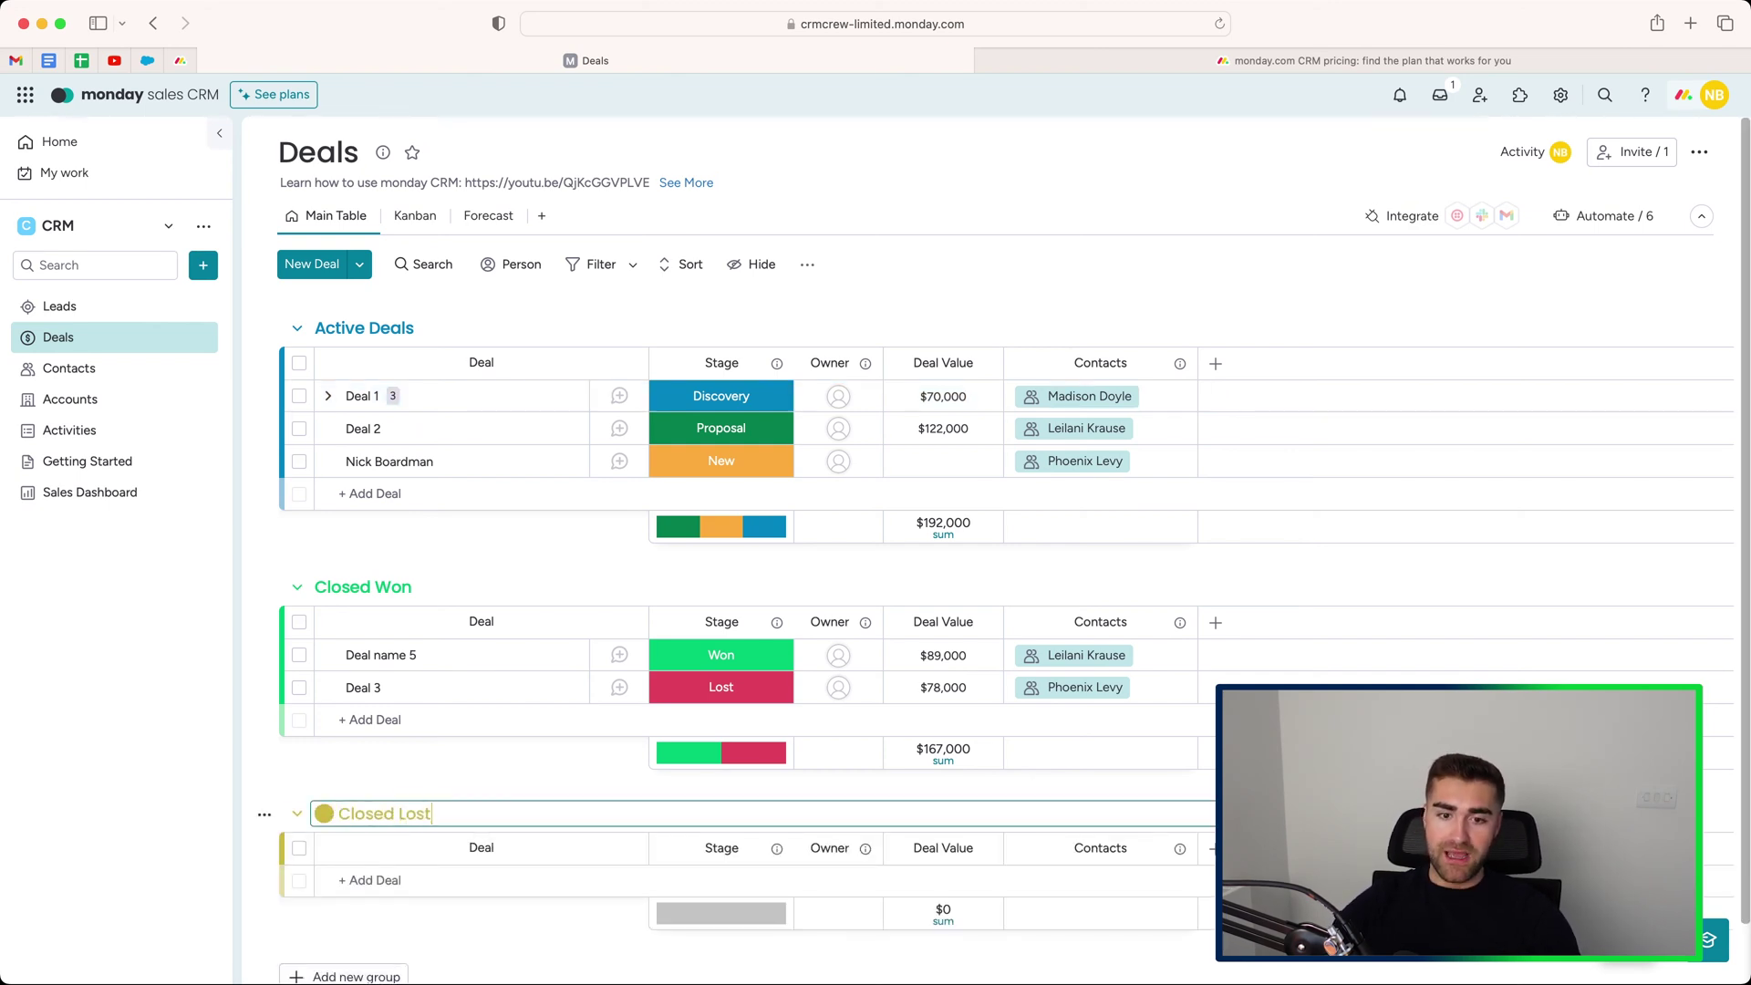
{"action": "left_click", "coordinate": [324, 813]}
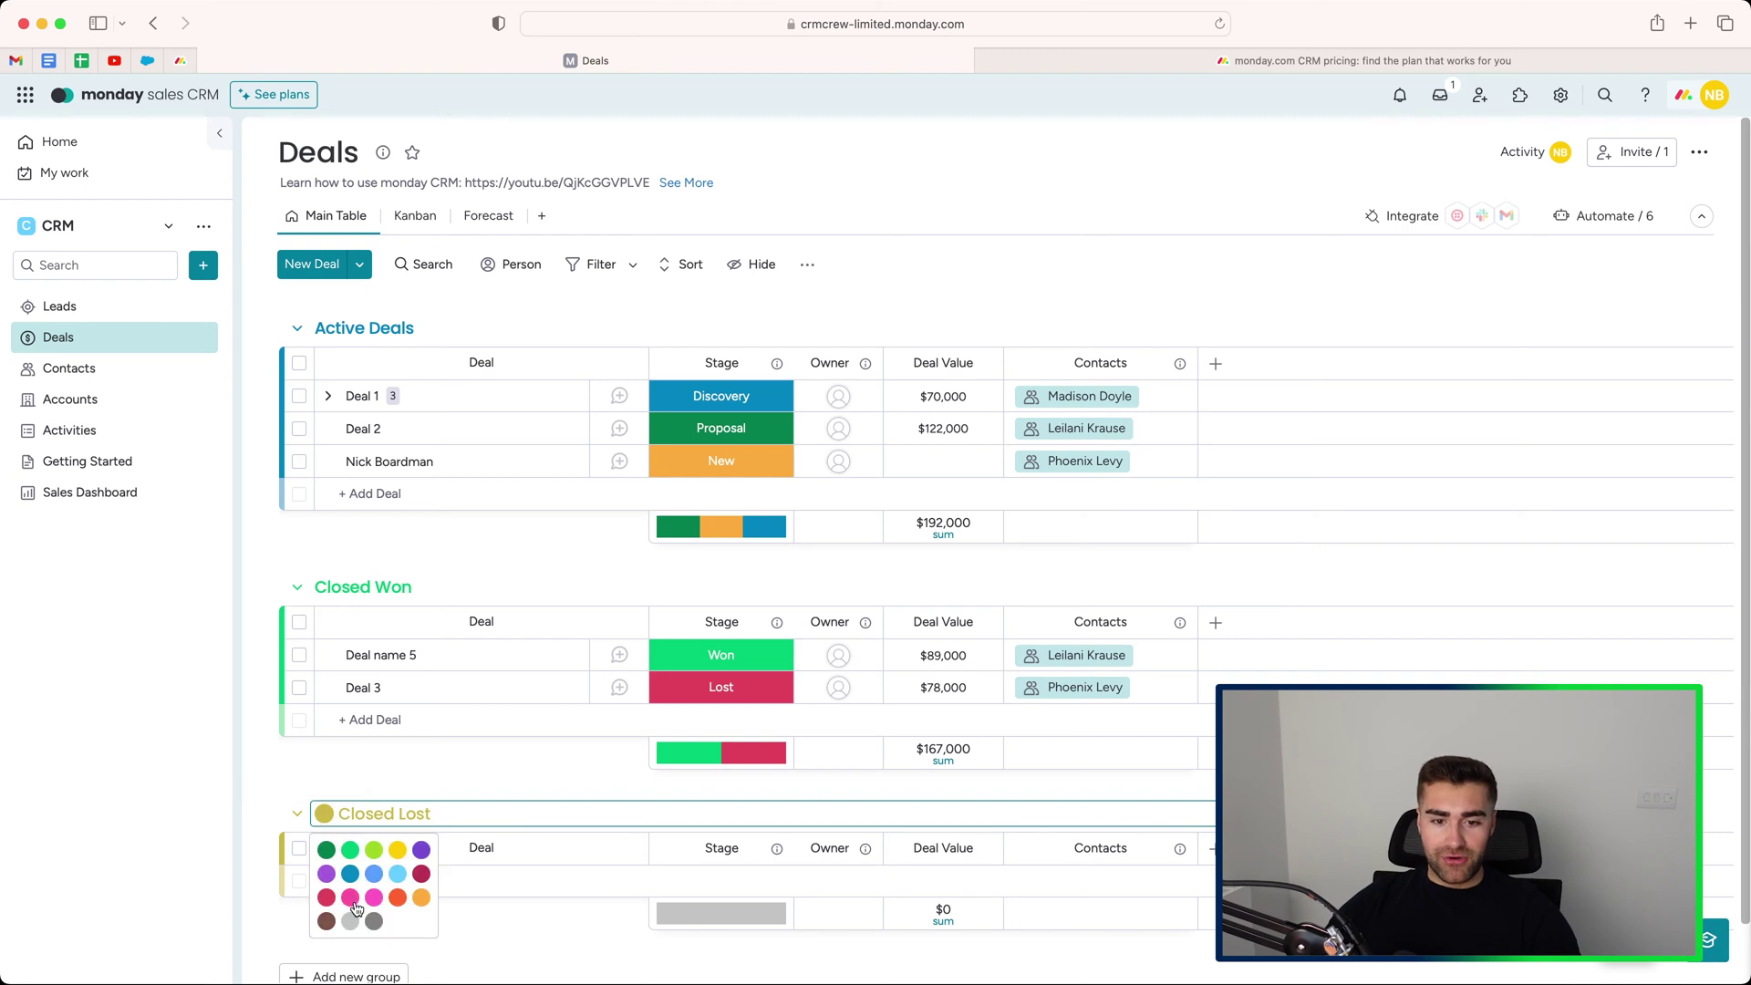
{"action": "left_click", "coordinate": [328, 899]}
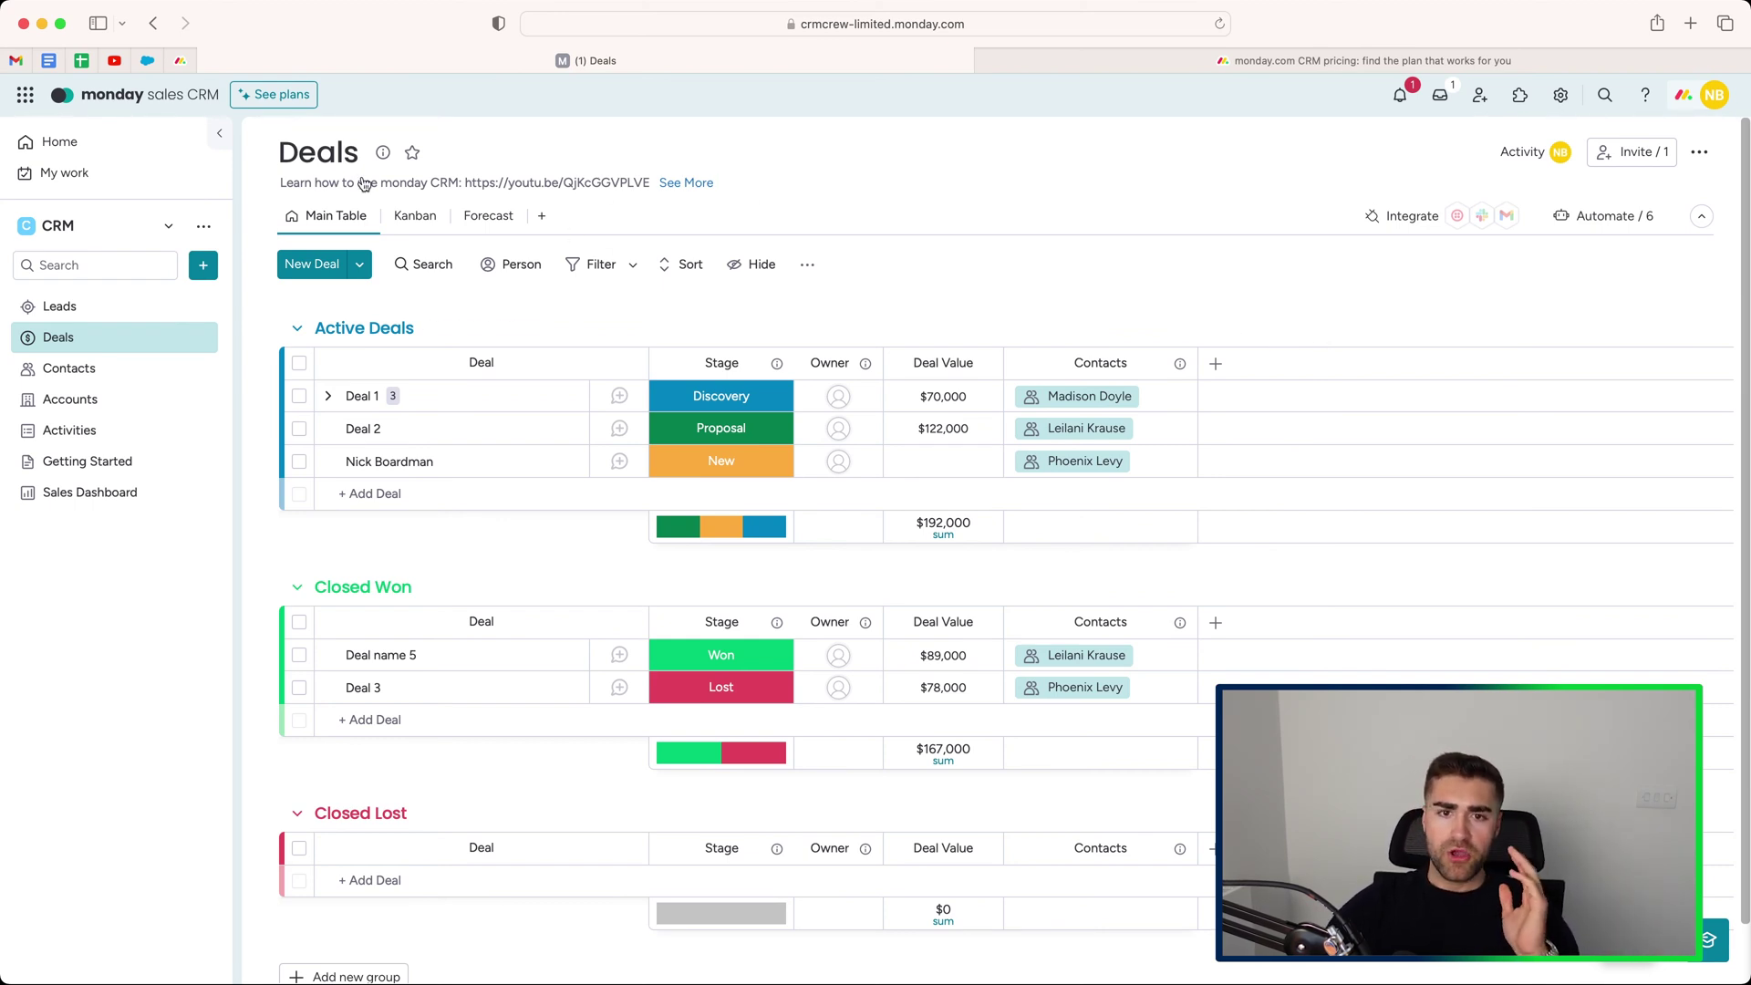
In Kanban, drag the new deal's card from New through Discovery into Negotiation, verifying in Main Table.
{"action": "left_click", "coordinate": [407, 224]}
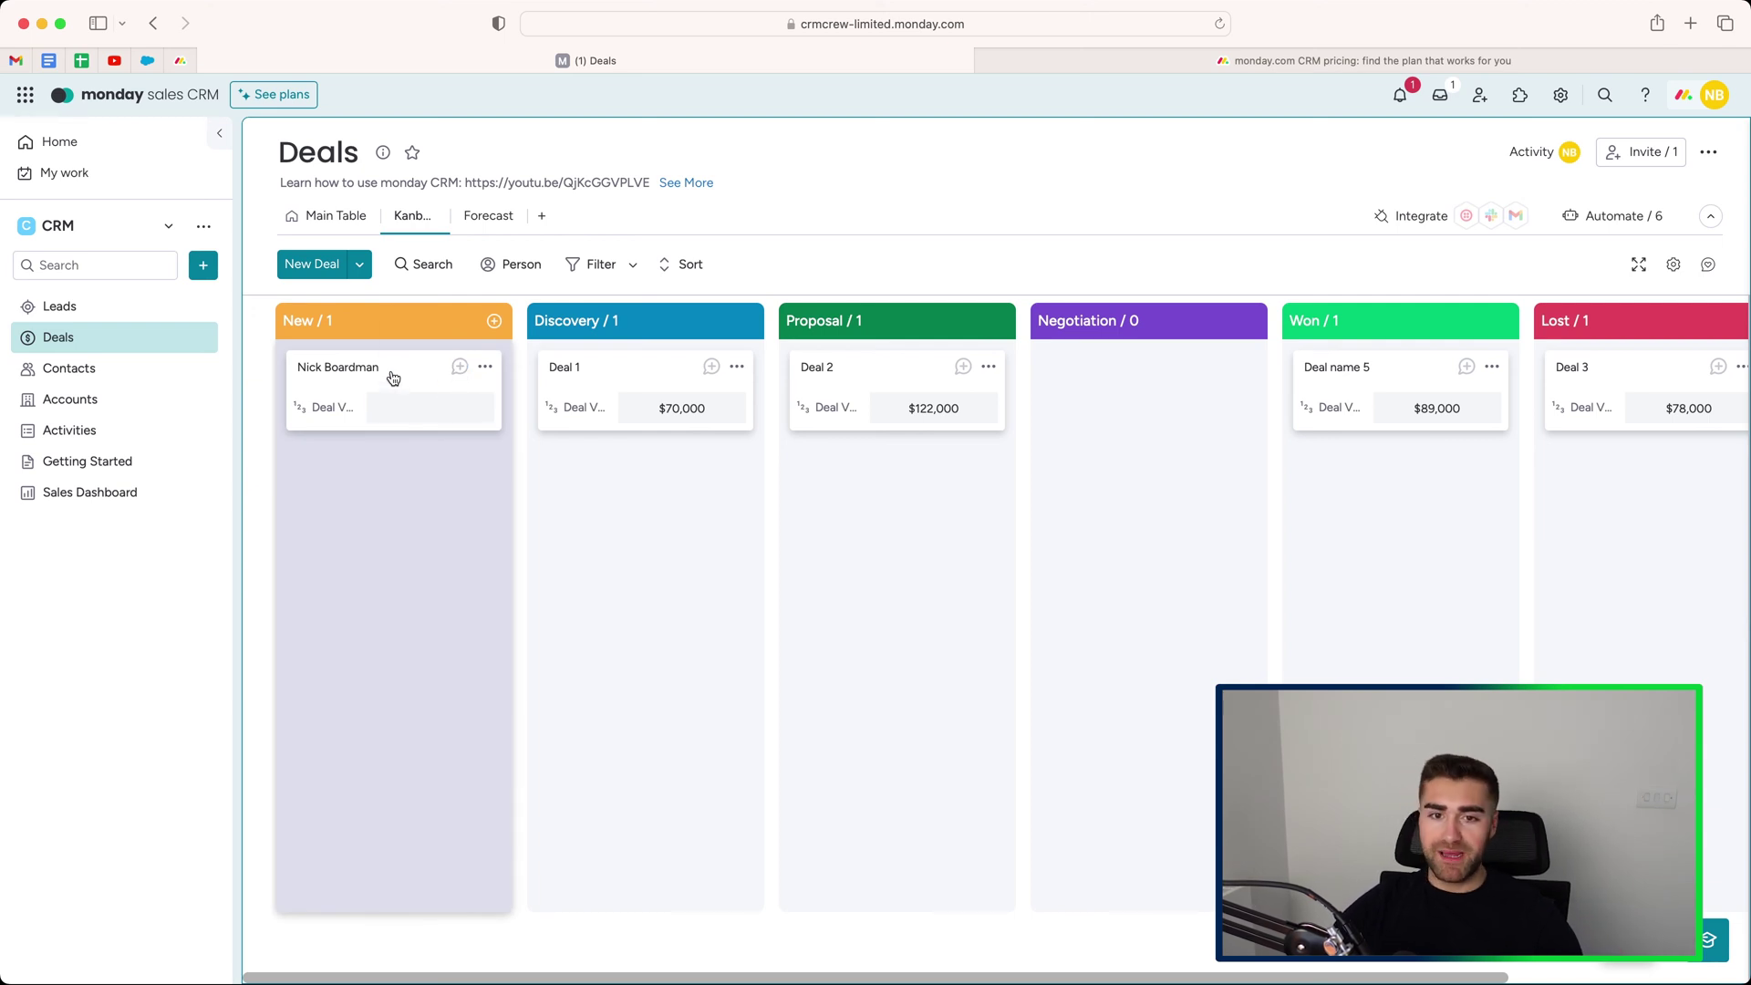
{"action": "left_click", "coordinate": [338, 217]}
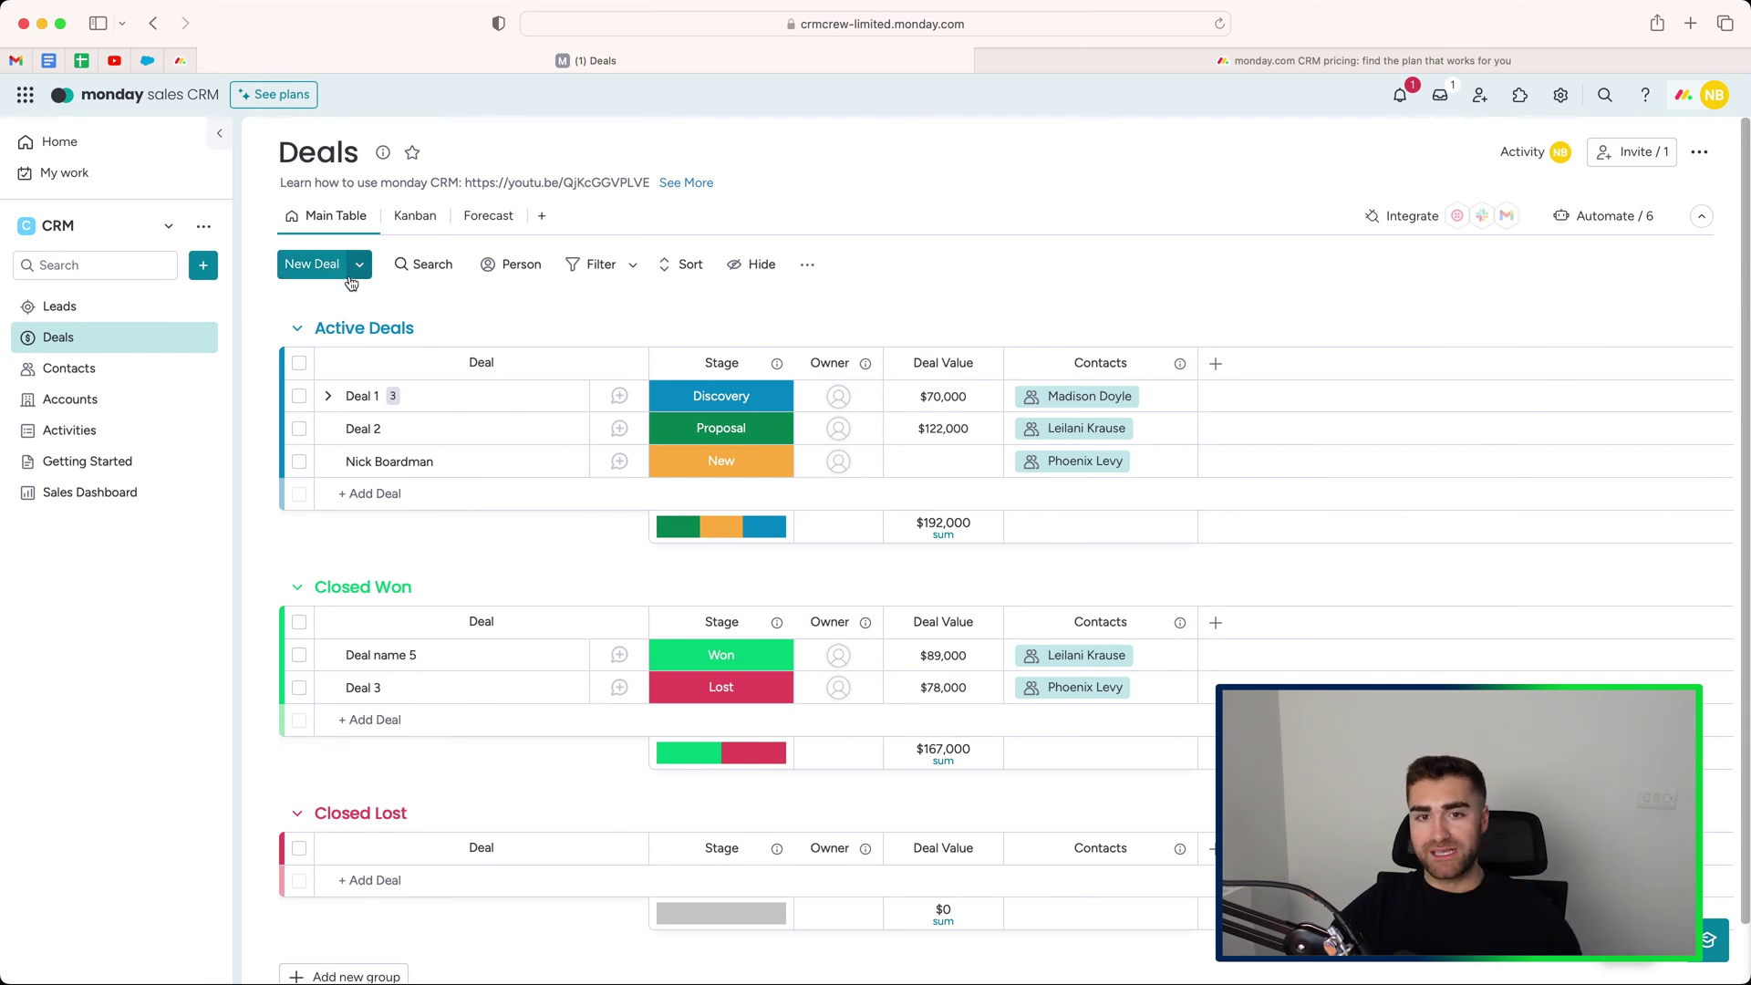
{"action": "left_click", "coordinate": [409, 218]}
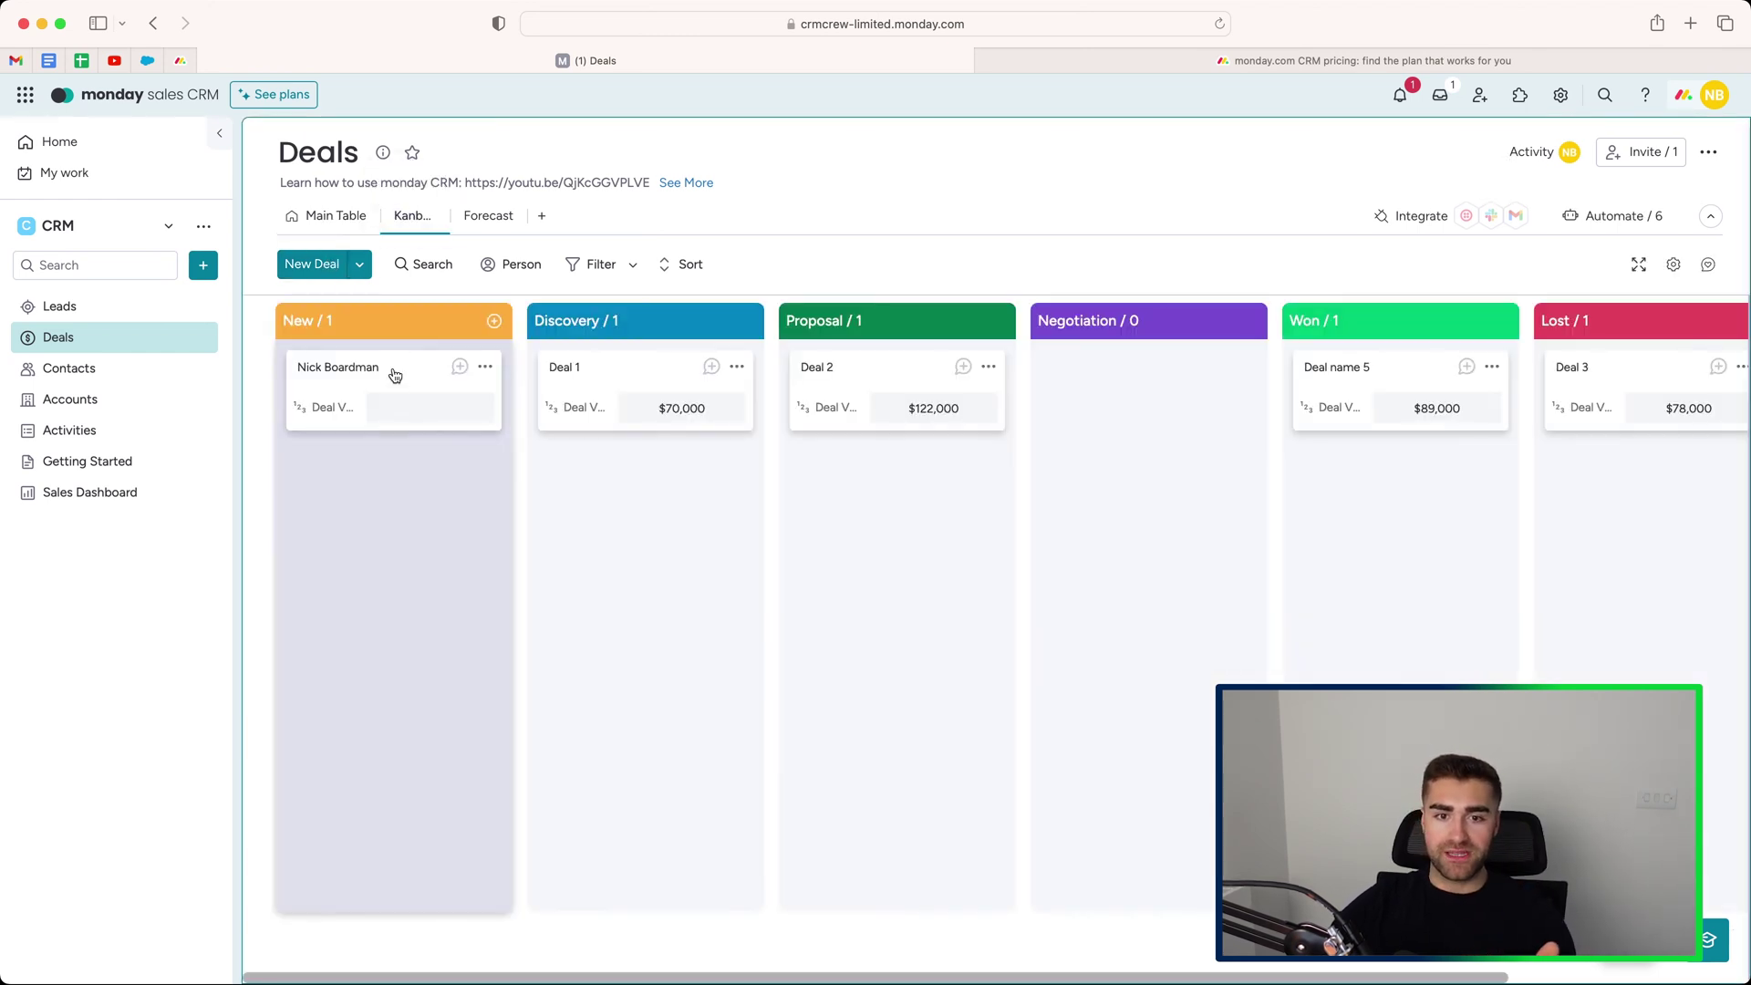
{"action": "left_click_drag", "start_coordinate": [406, 370], "coordinate": [885, 540]}
{"action": "left_click_drag", "start_coordinate": [917, 457], "coordinate": [1140, 456]}
{"action": "left_click", "coordinate": [328, 216]}
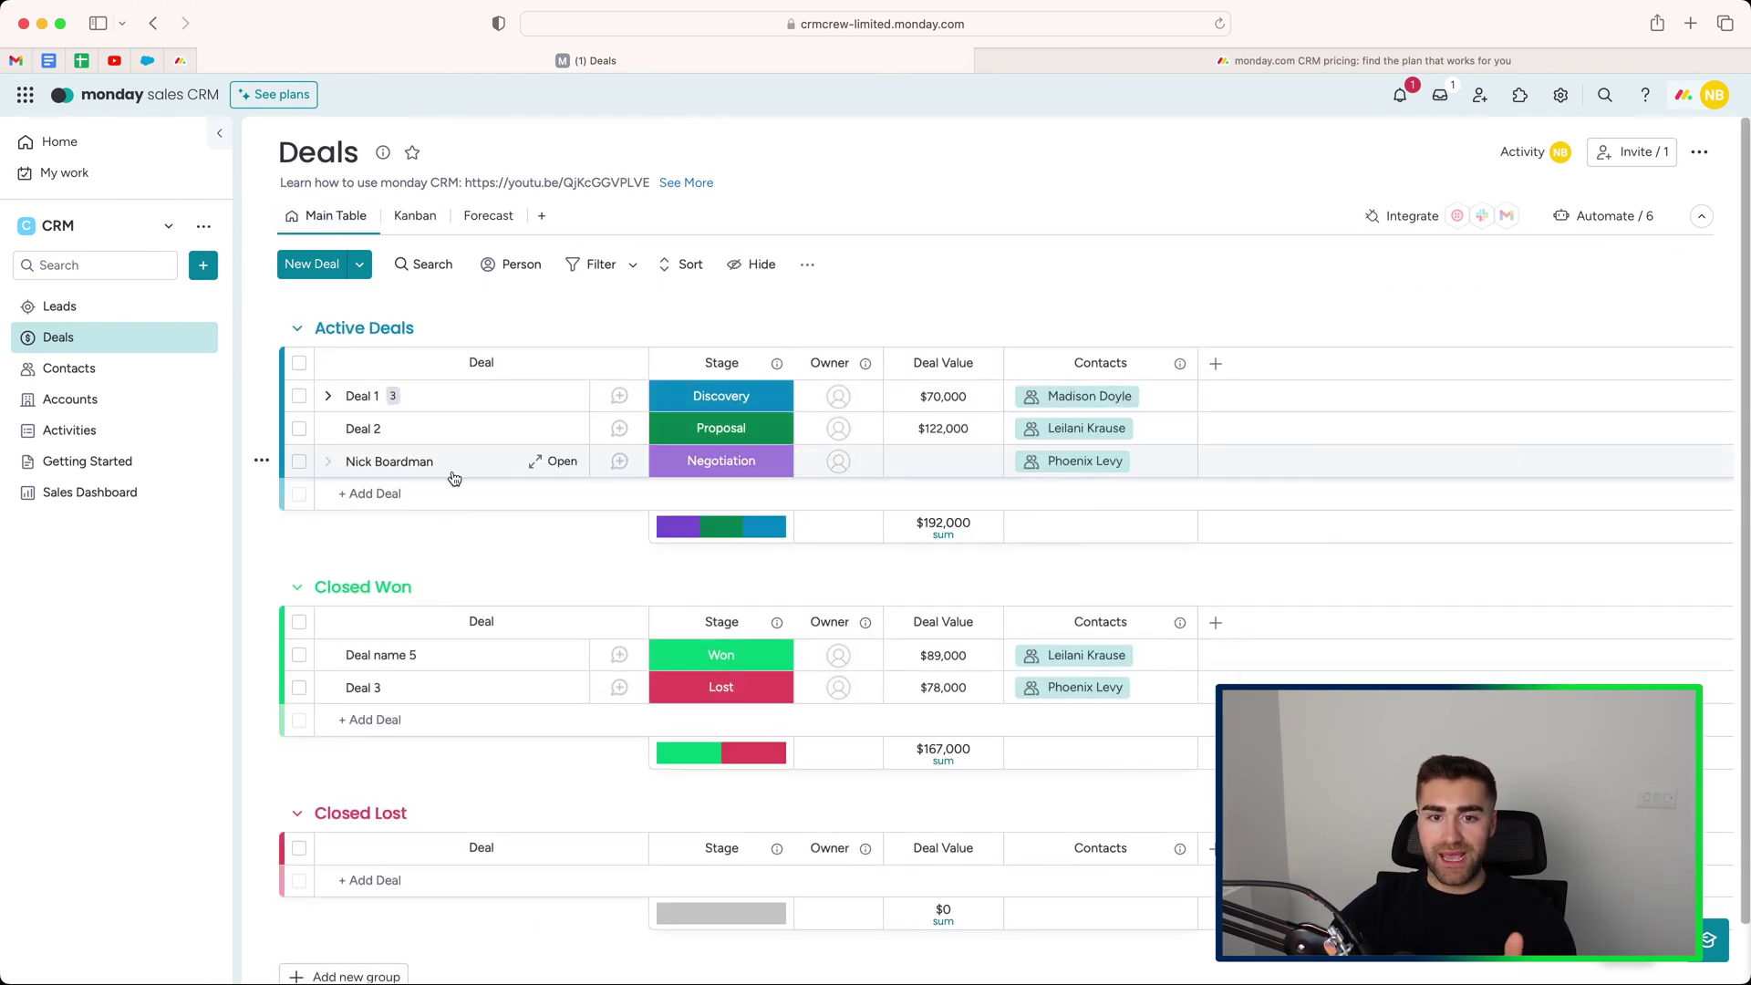
{"action": "left_click", "coordinate": [408, 219]}
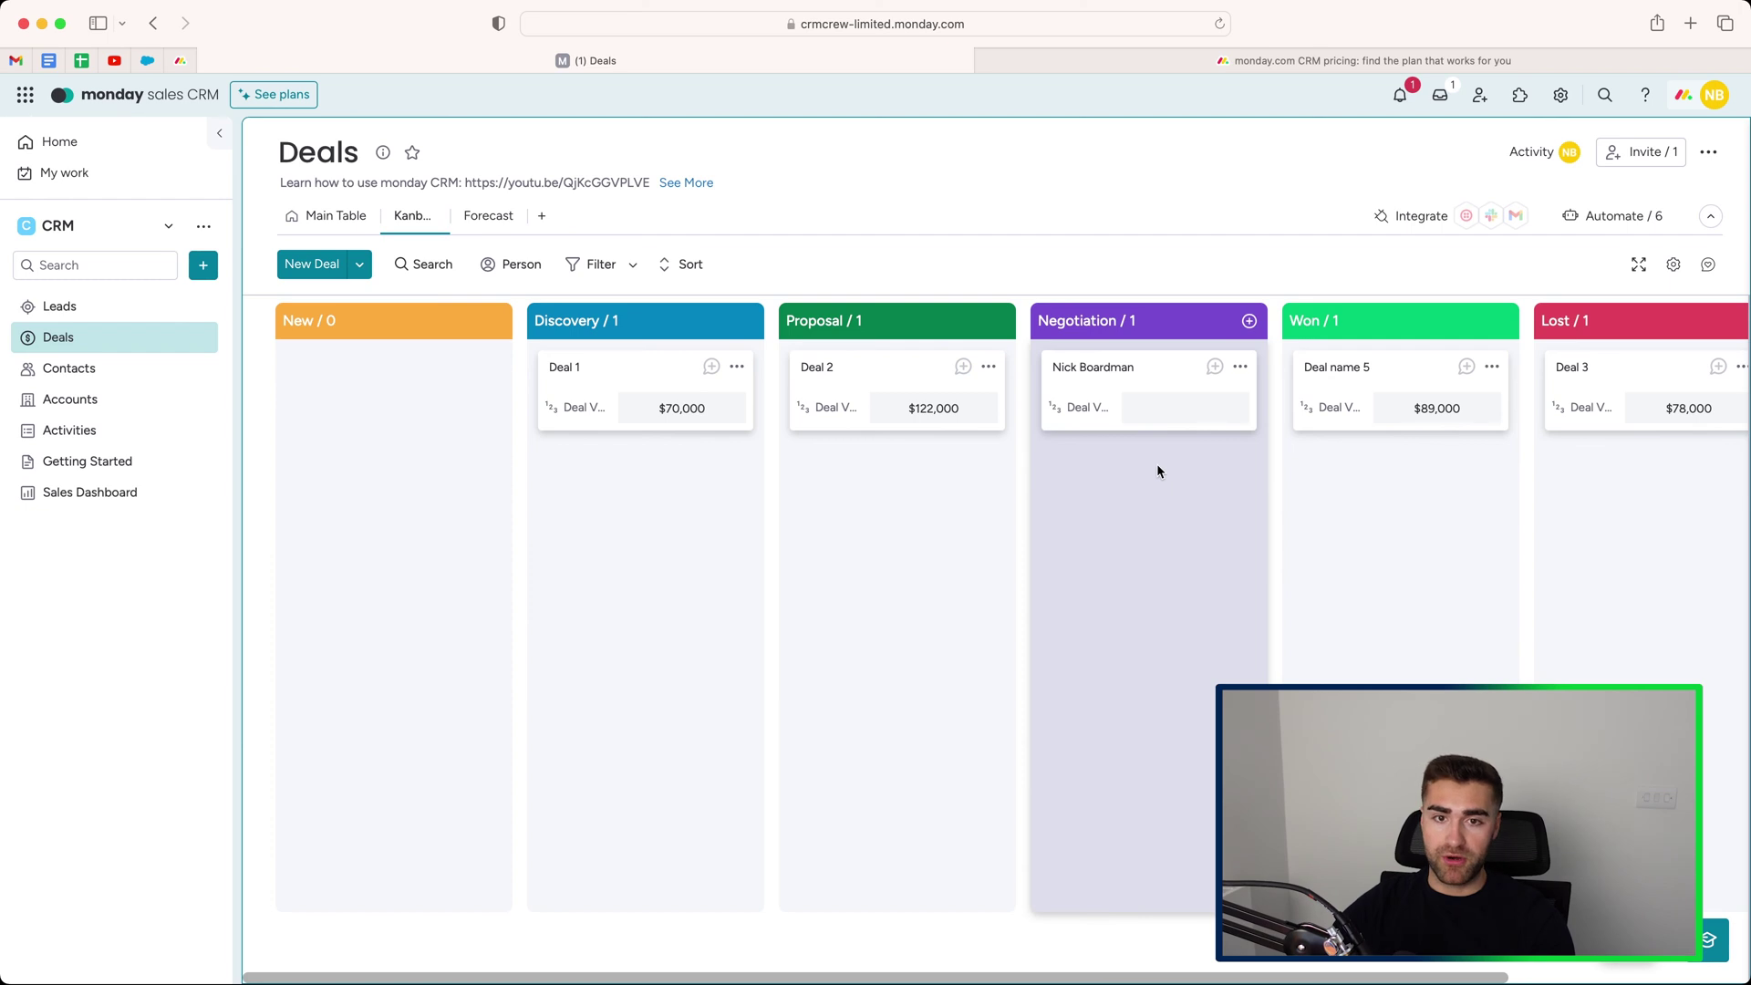
View the Forecast tab's Monthly forecast and Annual Goal widgets, then return to Main Table.
{"action": "left_click", "coordinate": [476, 217]}
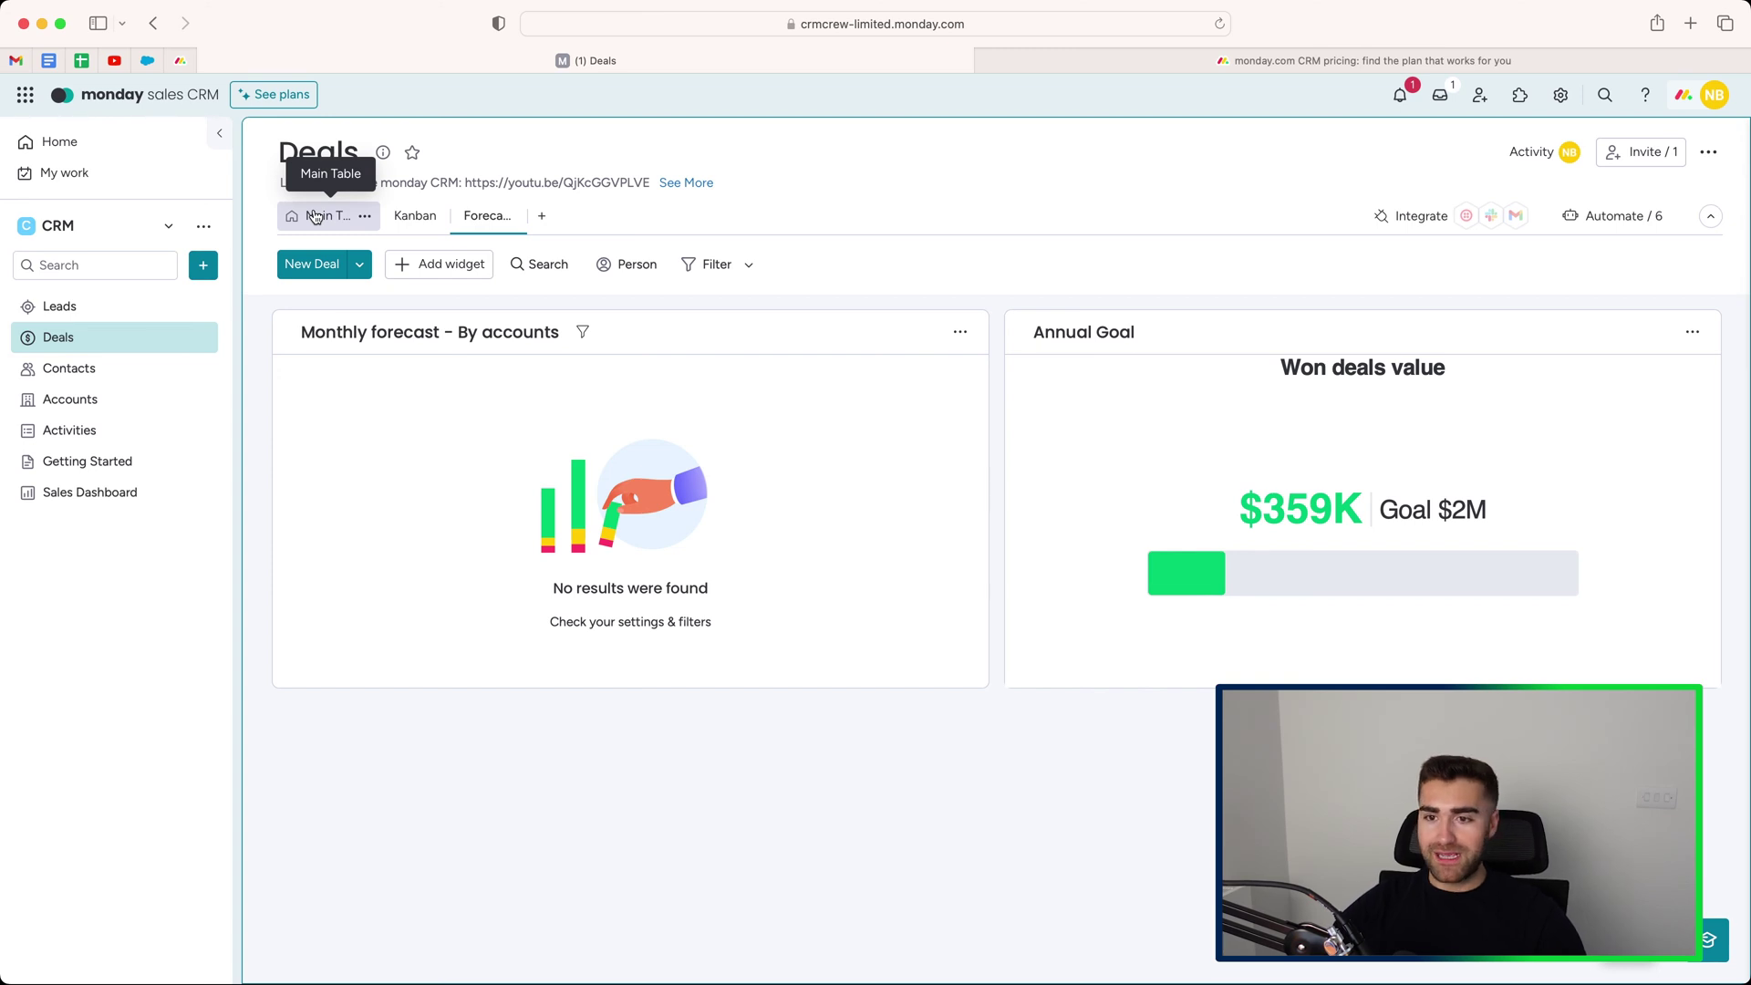
{"action": "left_click", "coordinate": [313, 215]}
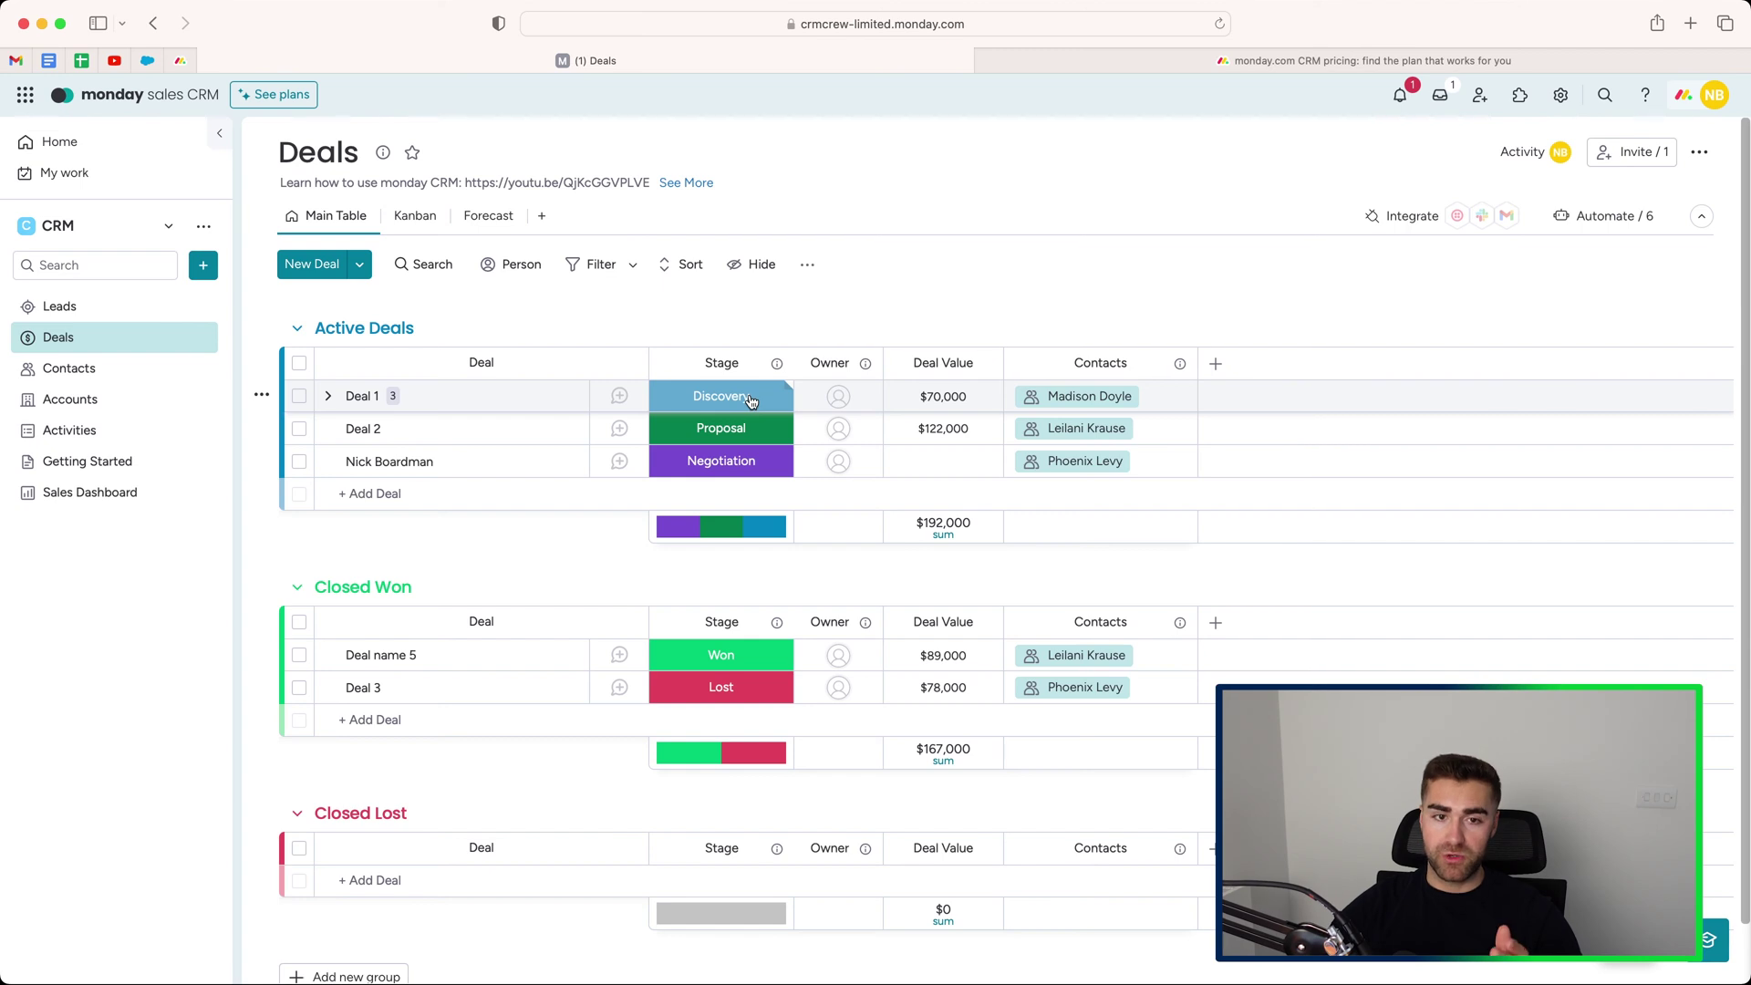
On the Contacts board, set the Deals value mirror column to summarise as Sum.
{"action": "left_click", "coordinate": [131, 373]}
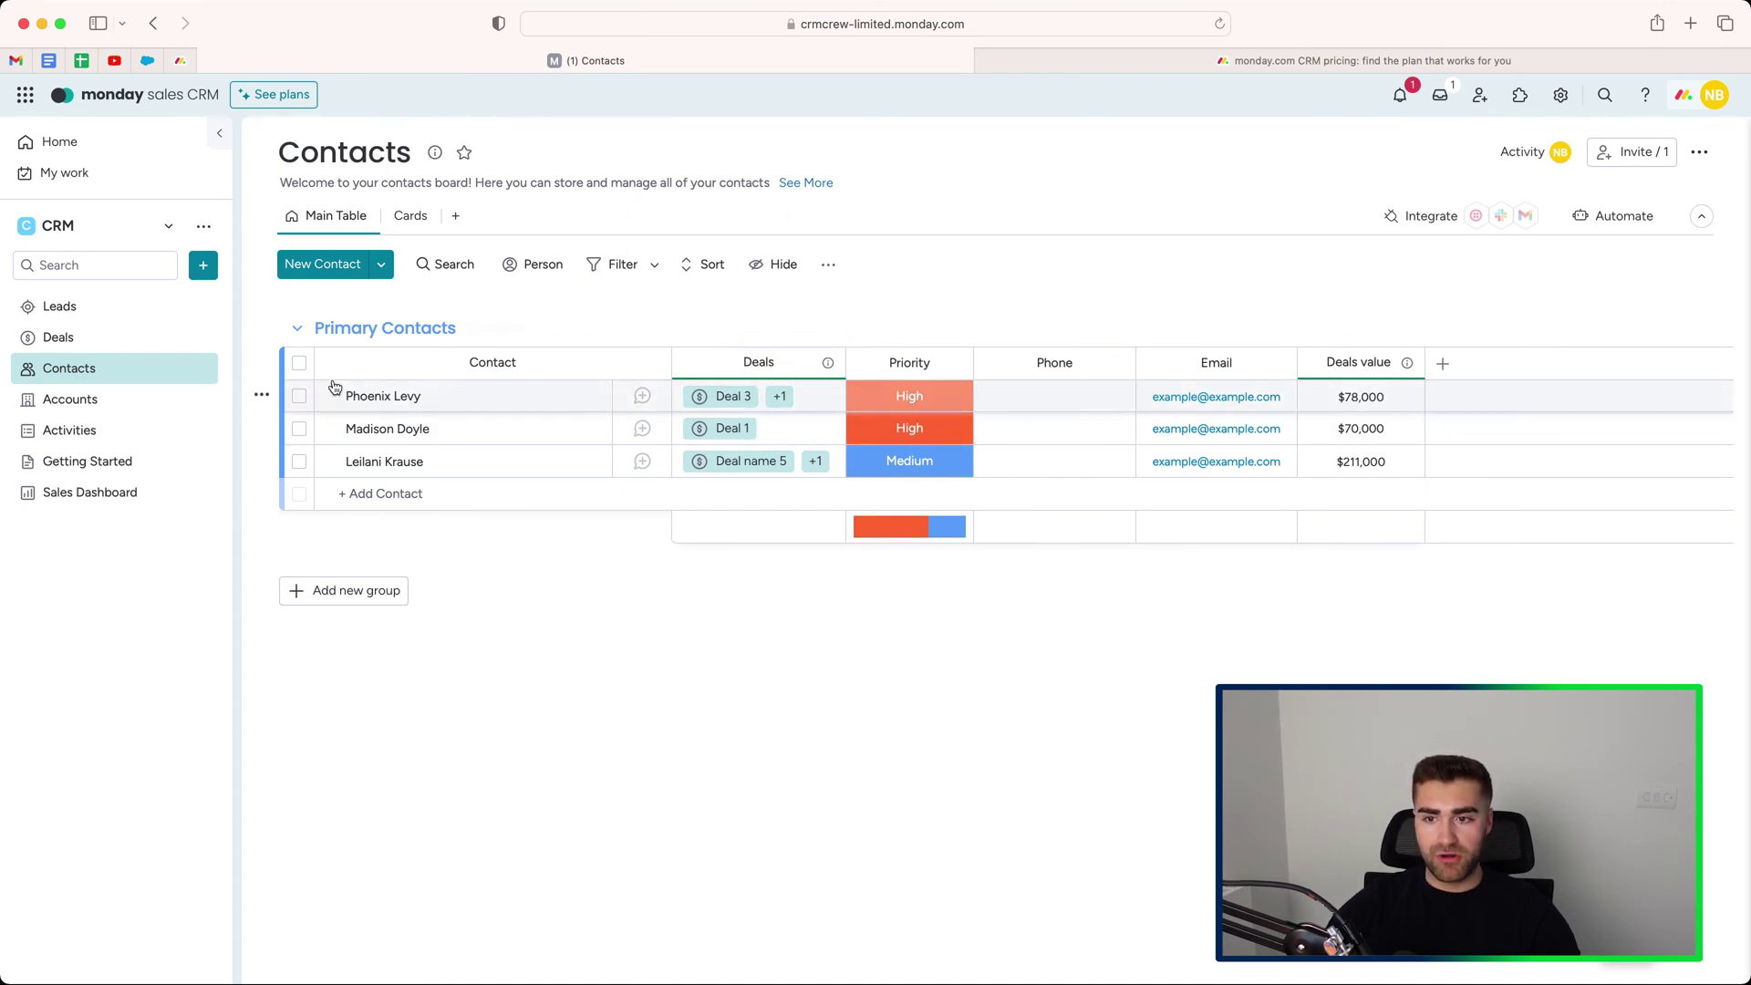
{"action": "left_click", "coordinate": [1405, 362]}
{"action": "mouse_move", "coordinate": [1223, 398]}
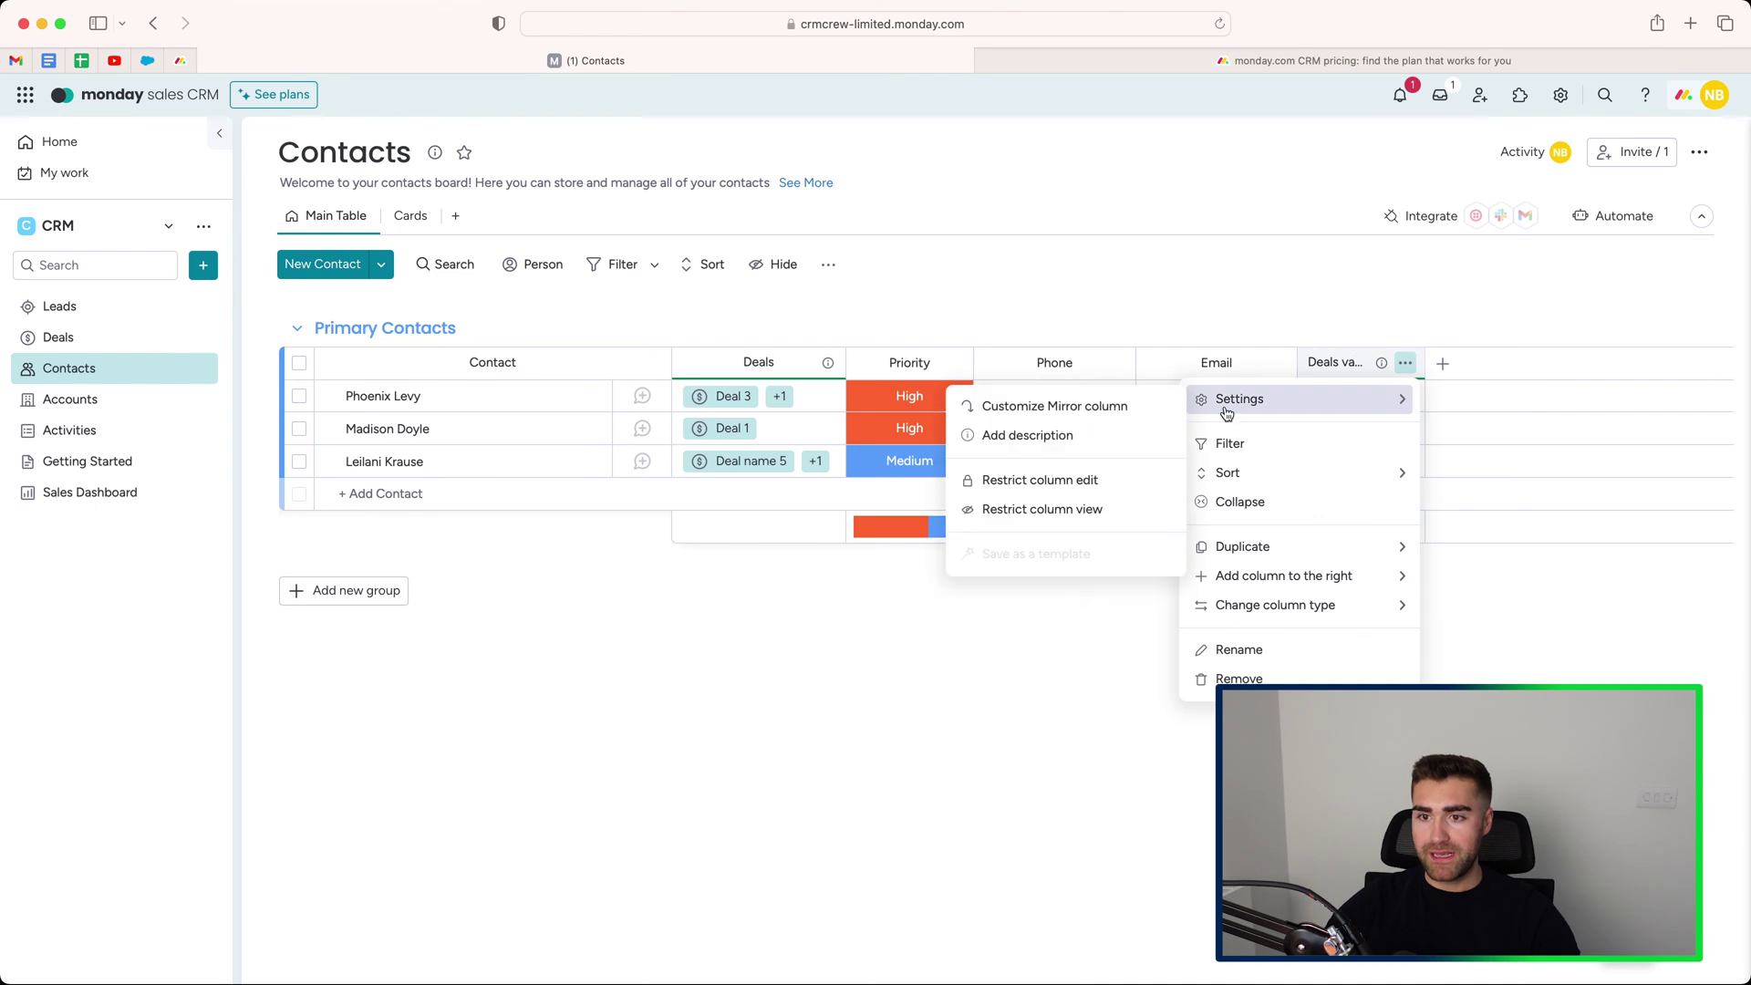
{"action": "left_click", "coordinate": [1151, 412]}
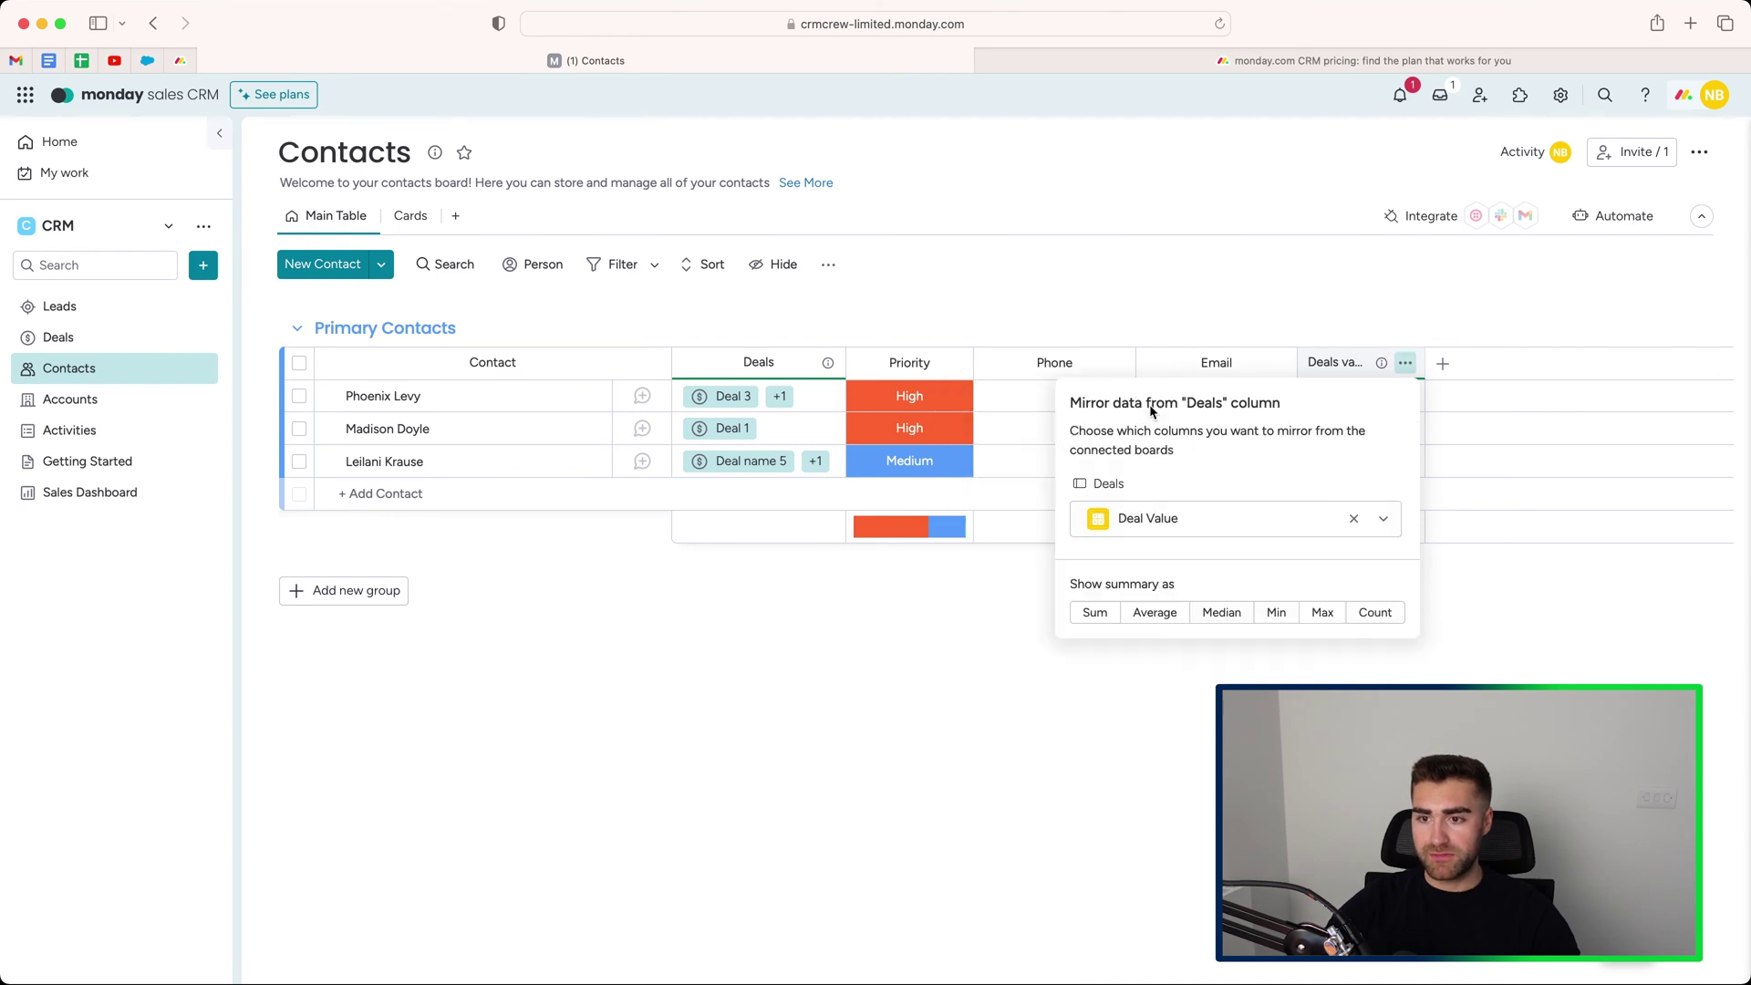
{"action": "left_click", "coordinate": [1093, 619]}
{"action": "left_click", "coordinate": [1255, 320]}
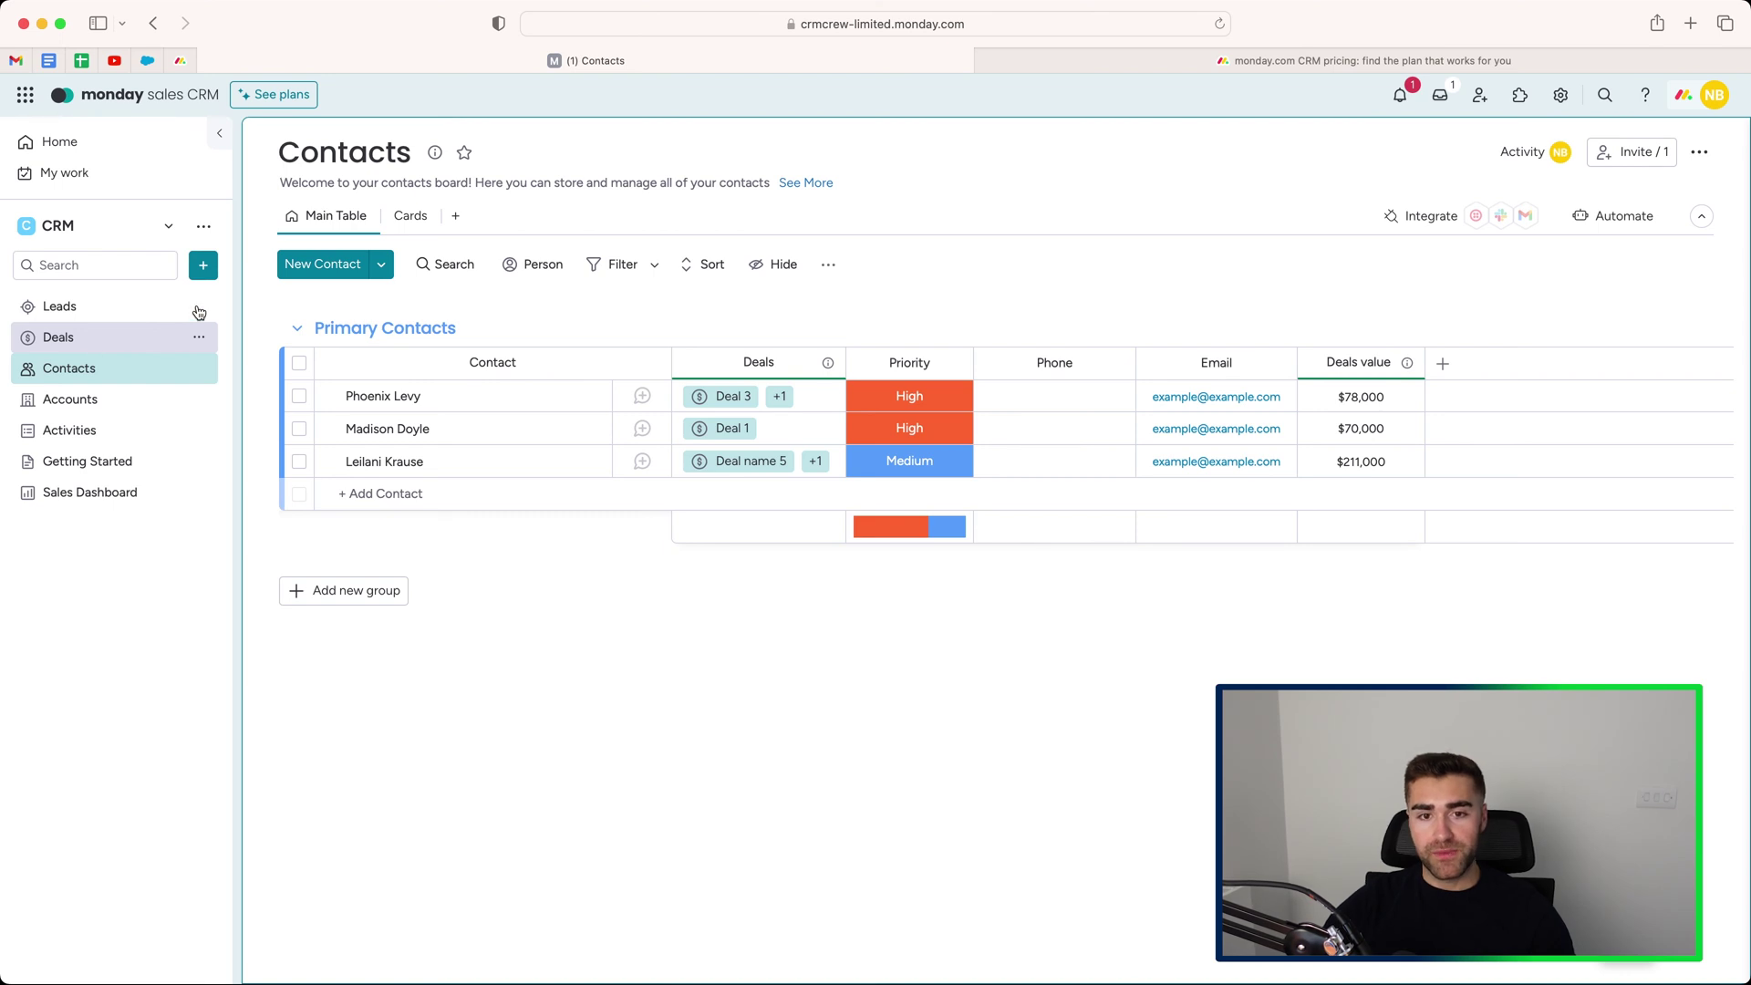
Preview the contacts as cards, then add the Core CRM Accounts column to the Contacts table.
{"action": "left_click", "coordinate": [407, 216]}
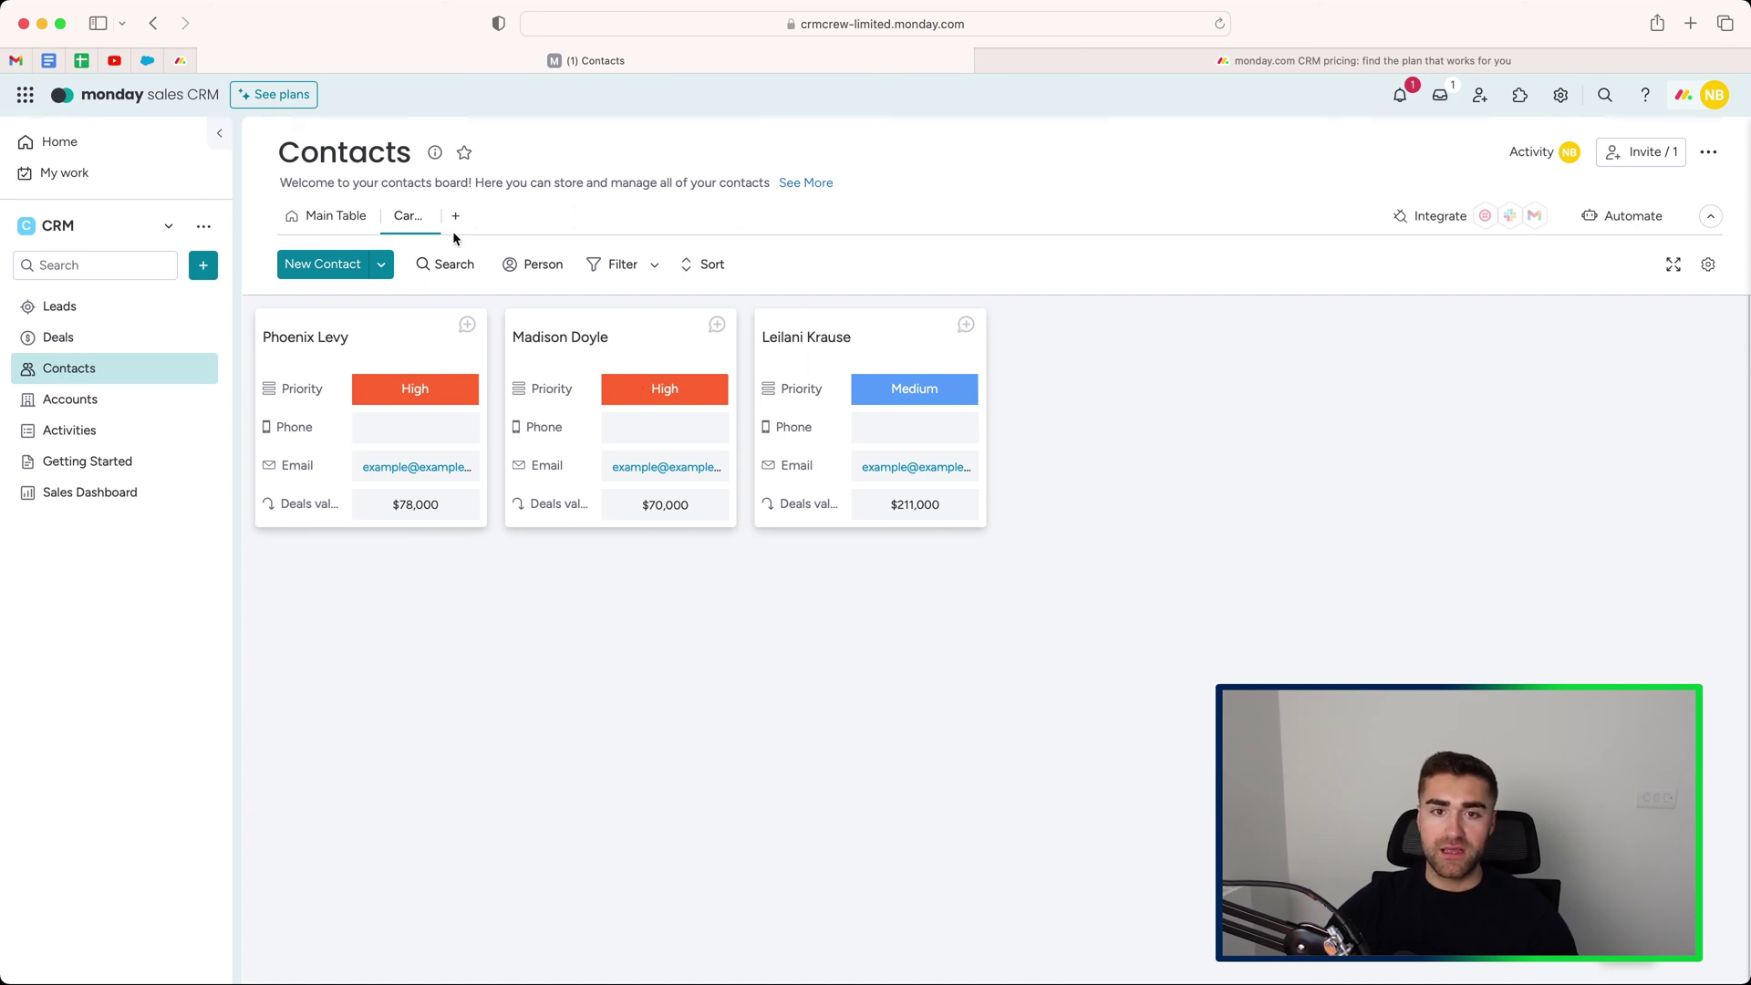
{"action": "left_click", "coordinate": [343, 221]}
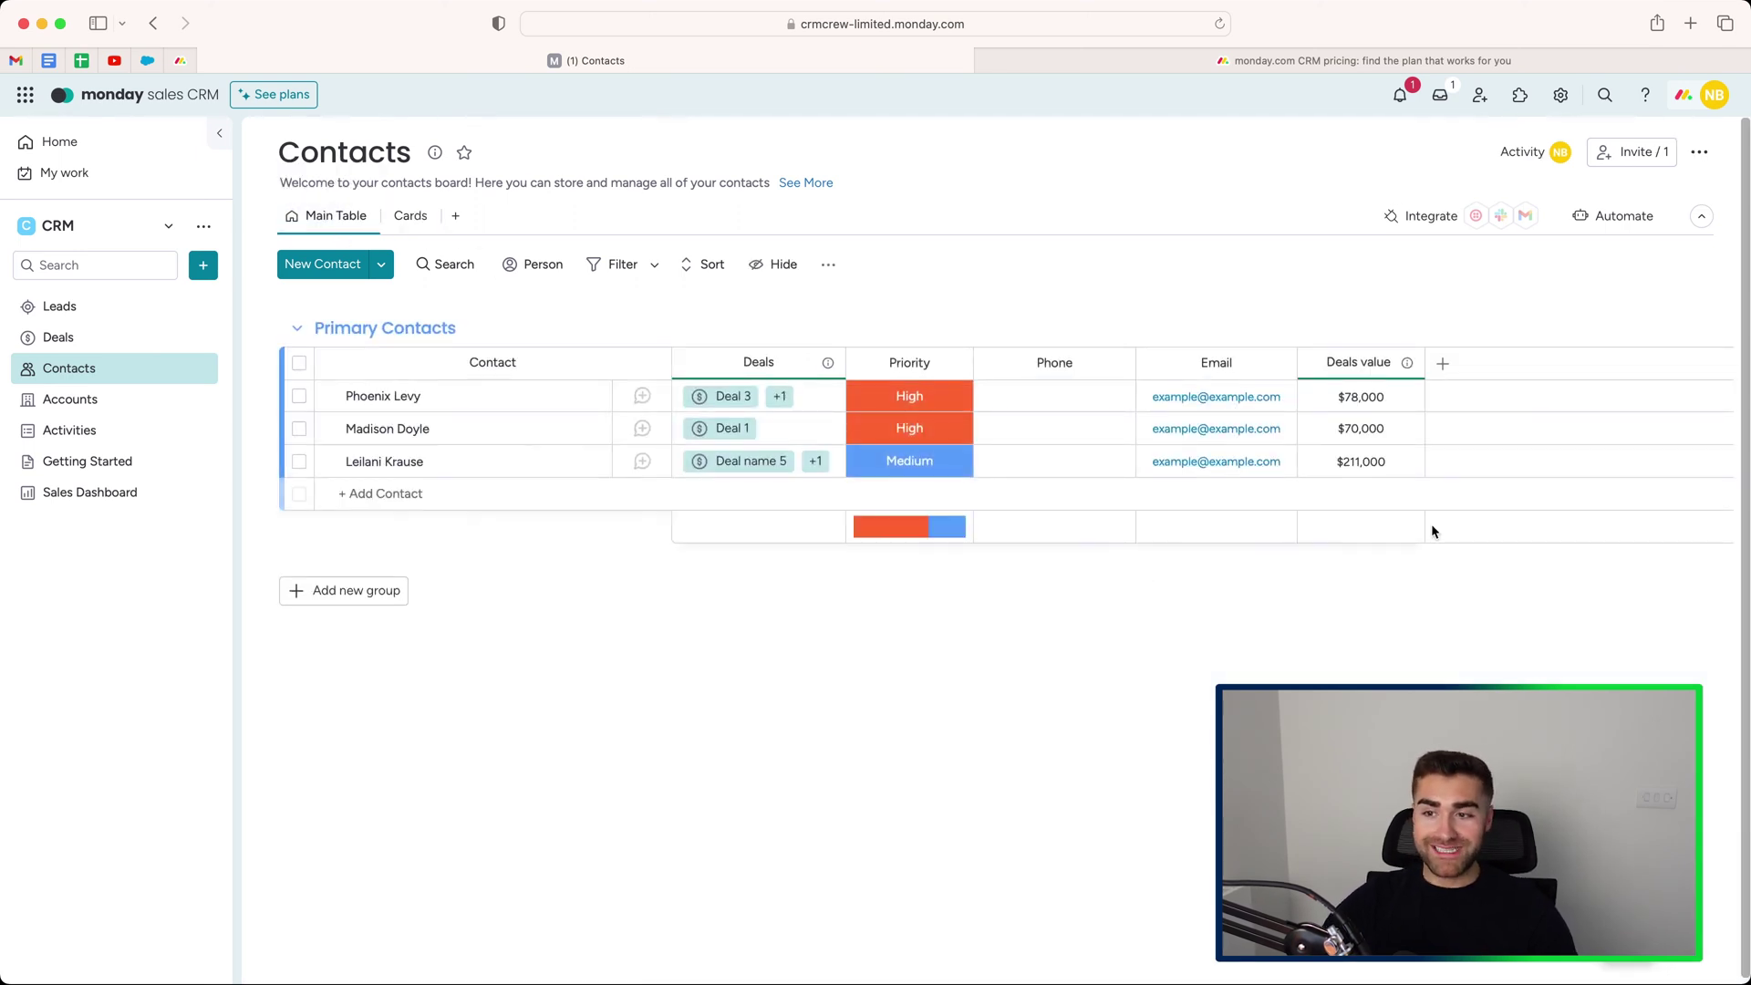
{"action": "left_click", "coordinate": [1442, 364]}
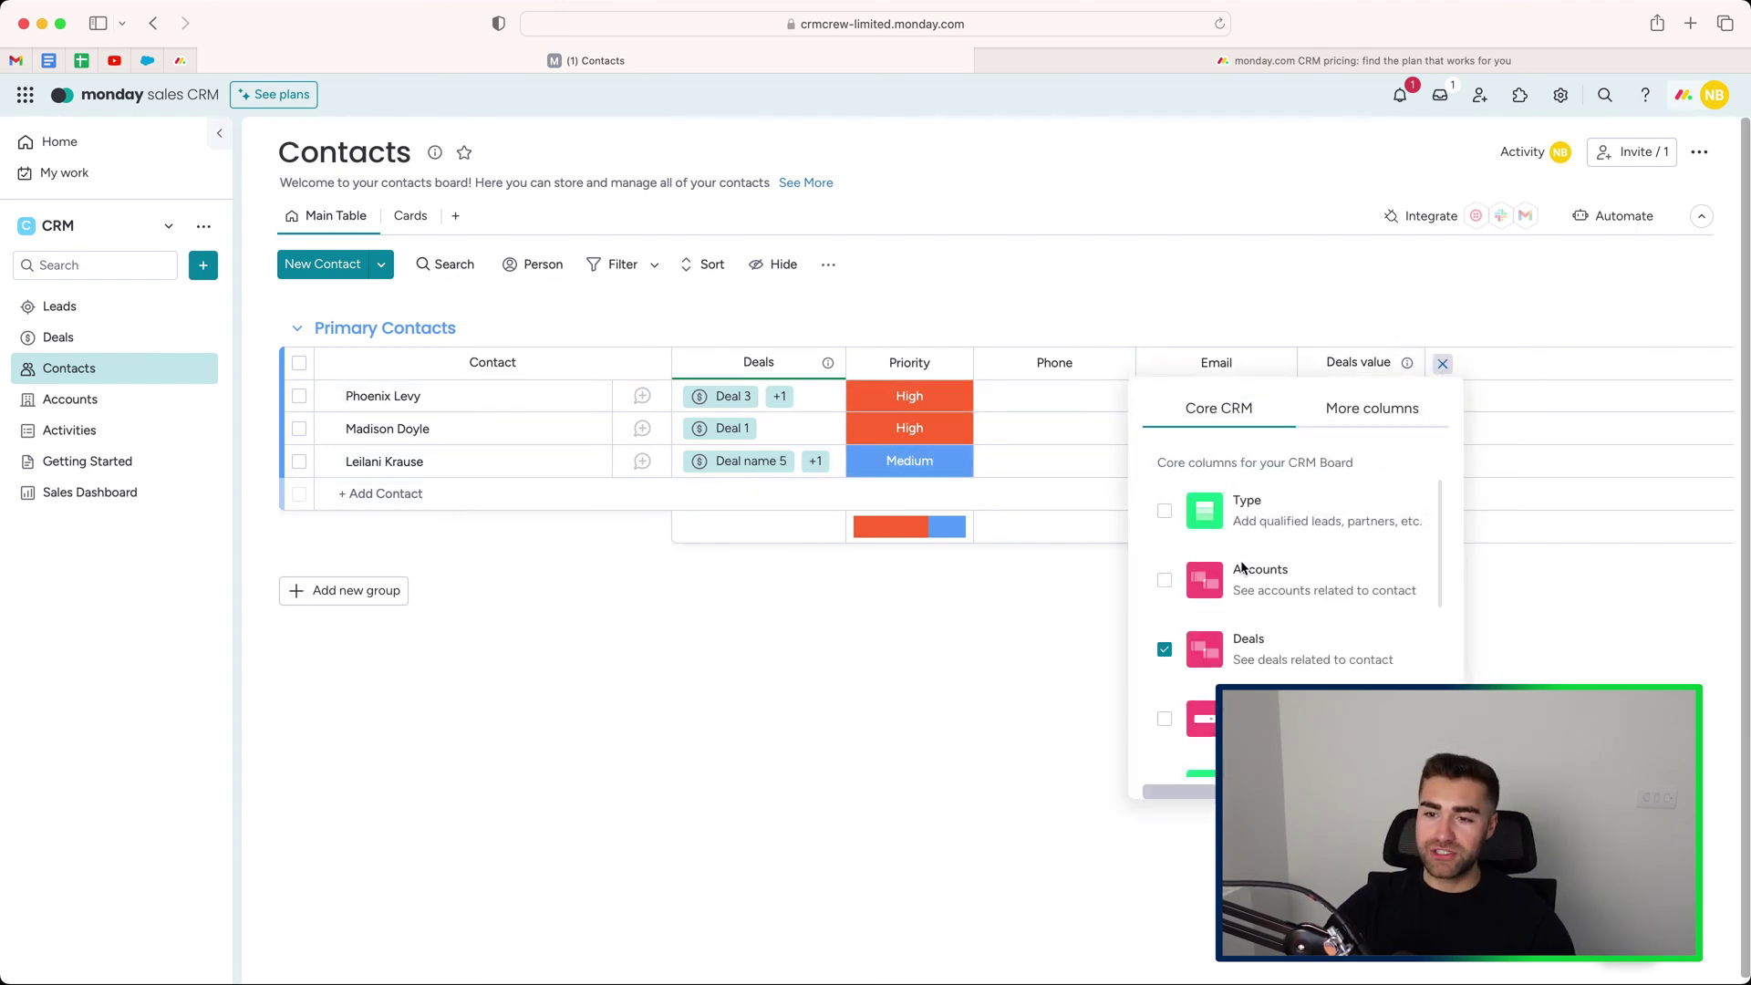
{"action": "scroll", "coordinate": [1242, 569], "scroll_direction": "down", "scroll_amount": 5}
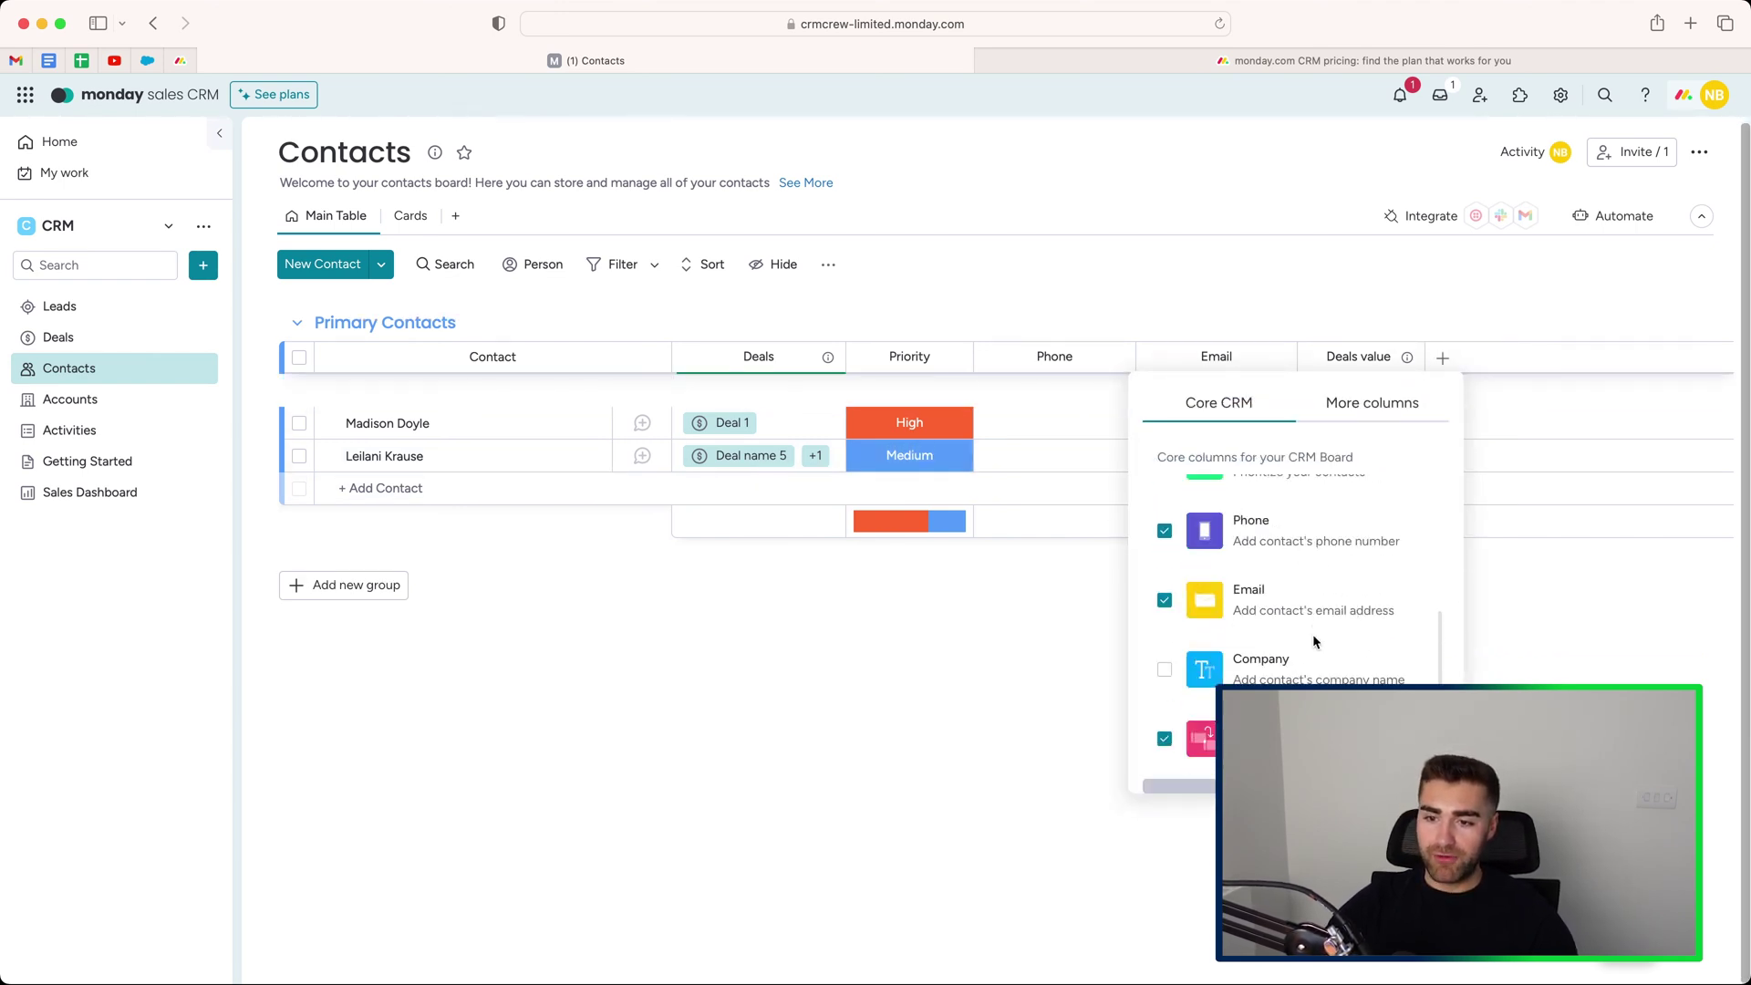
{"action": "scroll", "coordinate": [1313, 641], "scroll_direction": "up", "scroll_amount": 5}
{"action": "left_click", "coordinate": [1165, 575]}
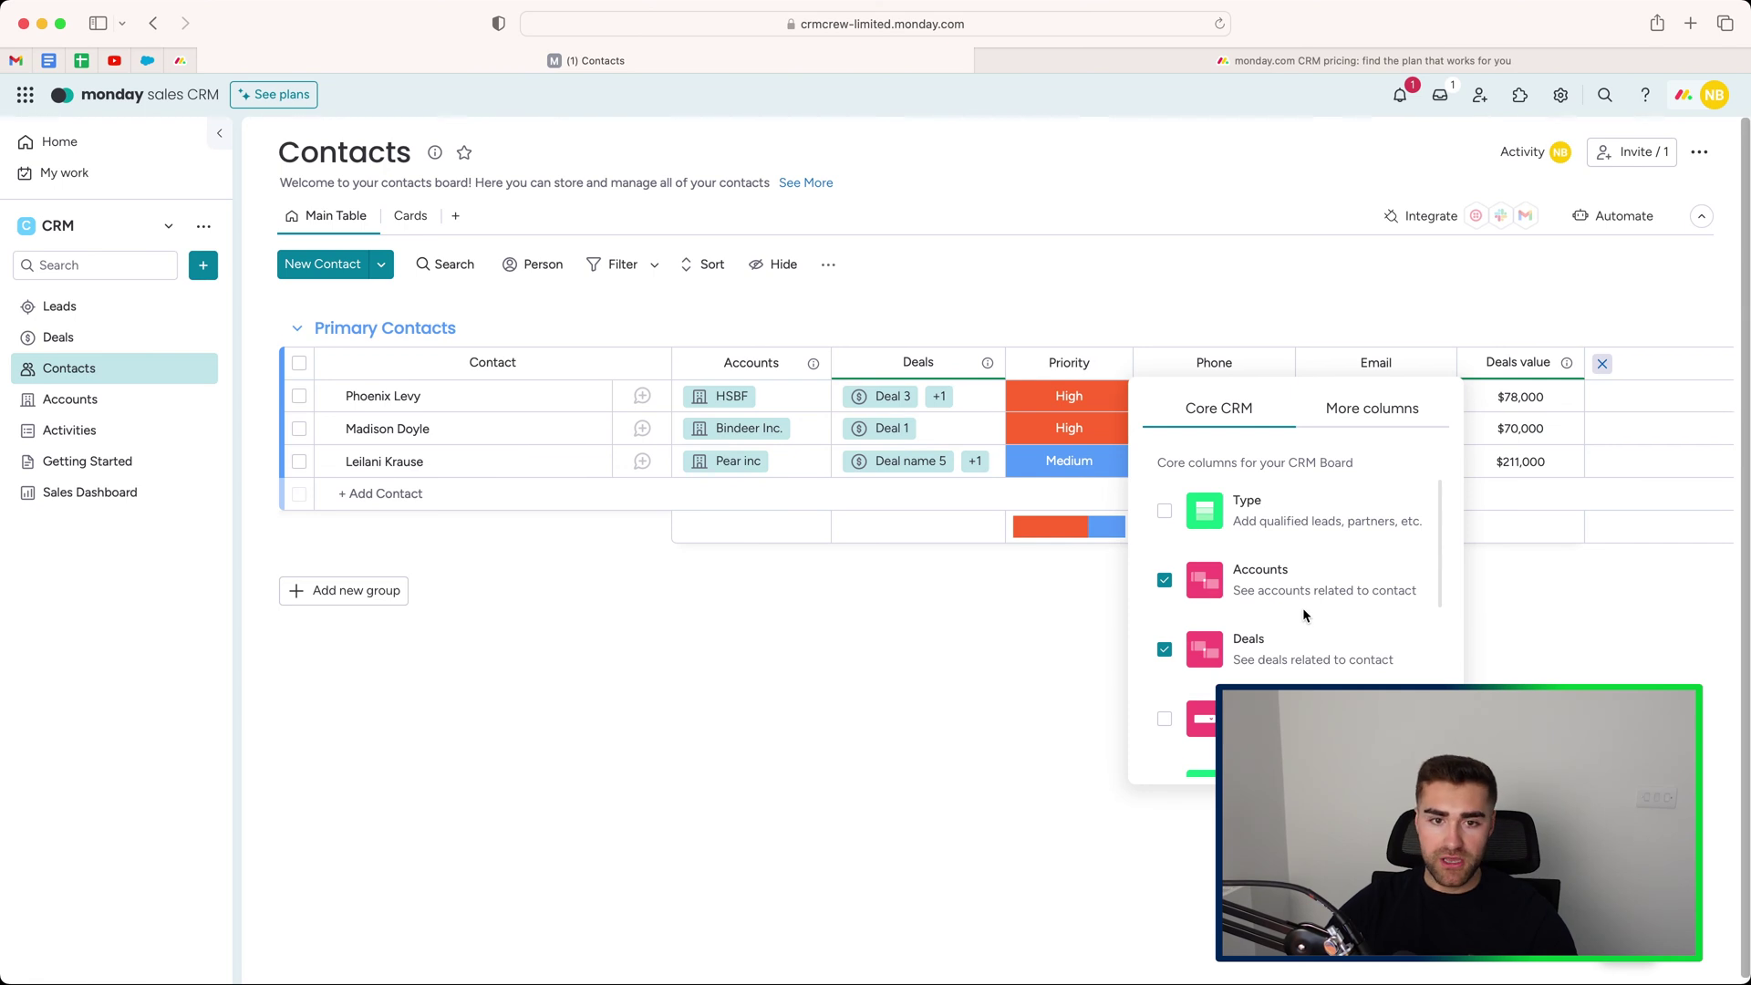
{"action": "scroll", "coordinate": [1313, 621], "scroll_direction": "down", "scroll_amount": 2}
{"action": "scroll", "coordinate": [1167, 583], "scroll_direction": "down", "scroll_amount": 5}
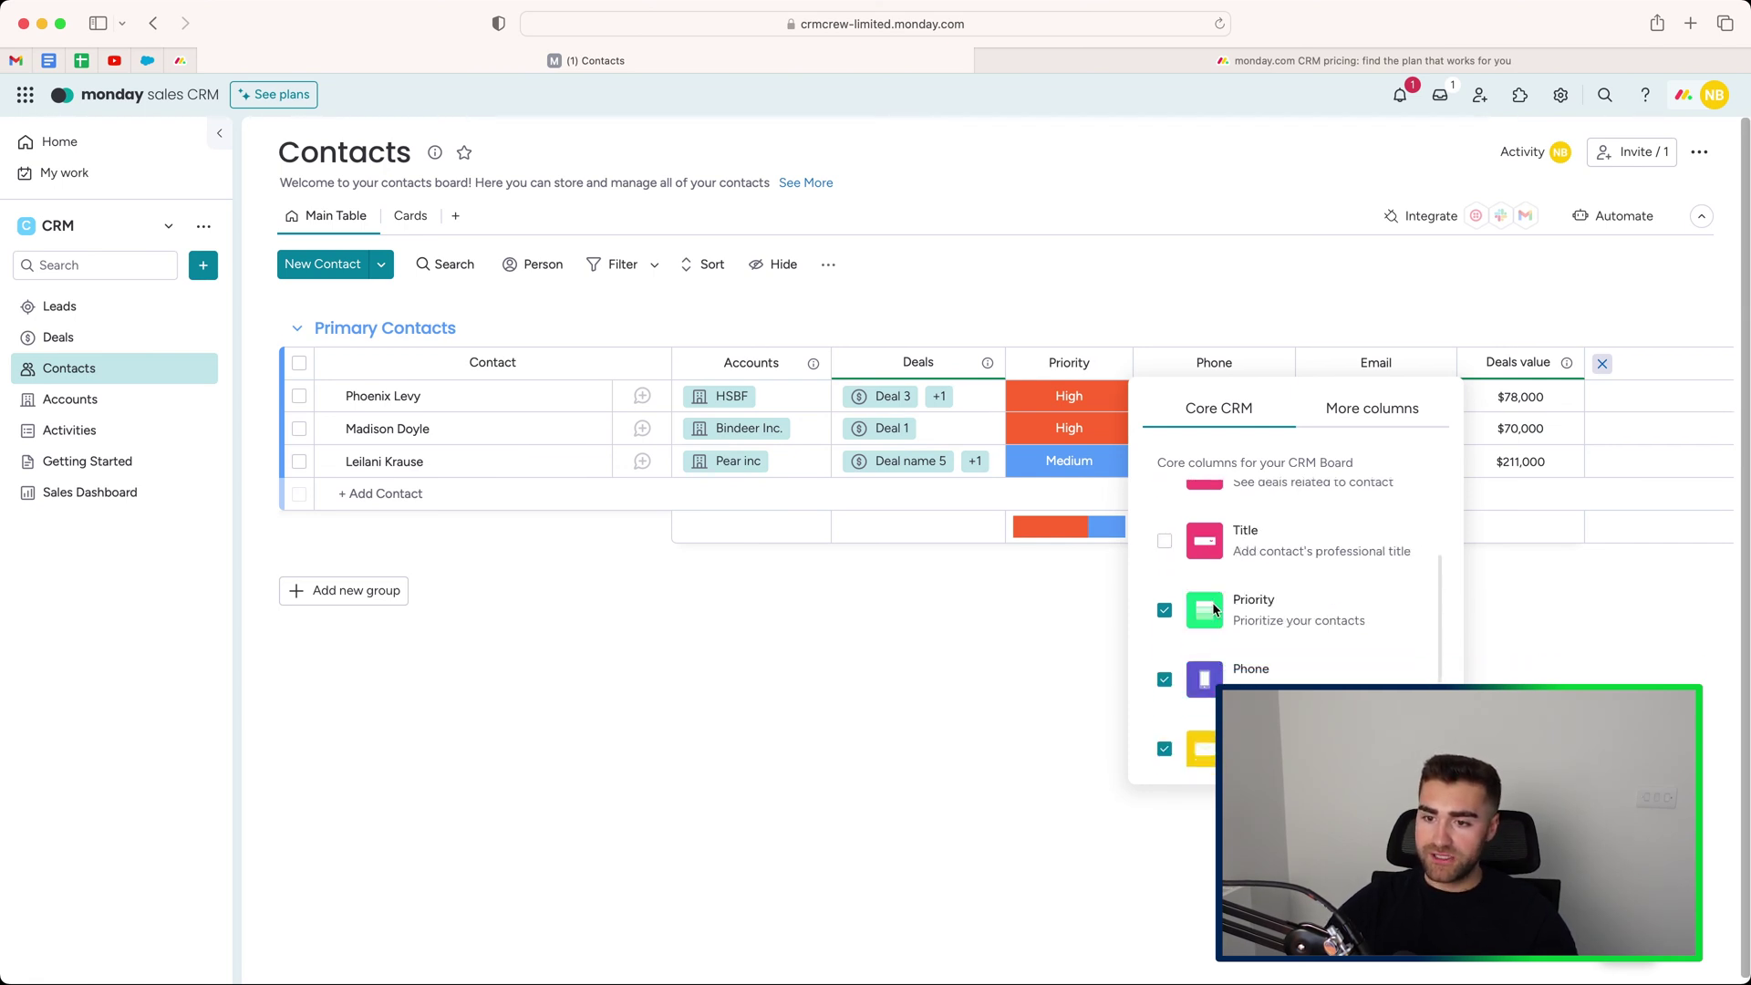
{"action": "scroll", "coordinate": [1182, 616], "scroll_direction": "up", "scroll_amount": 5}
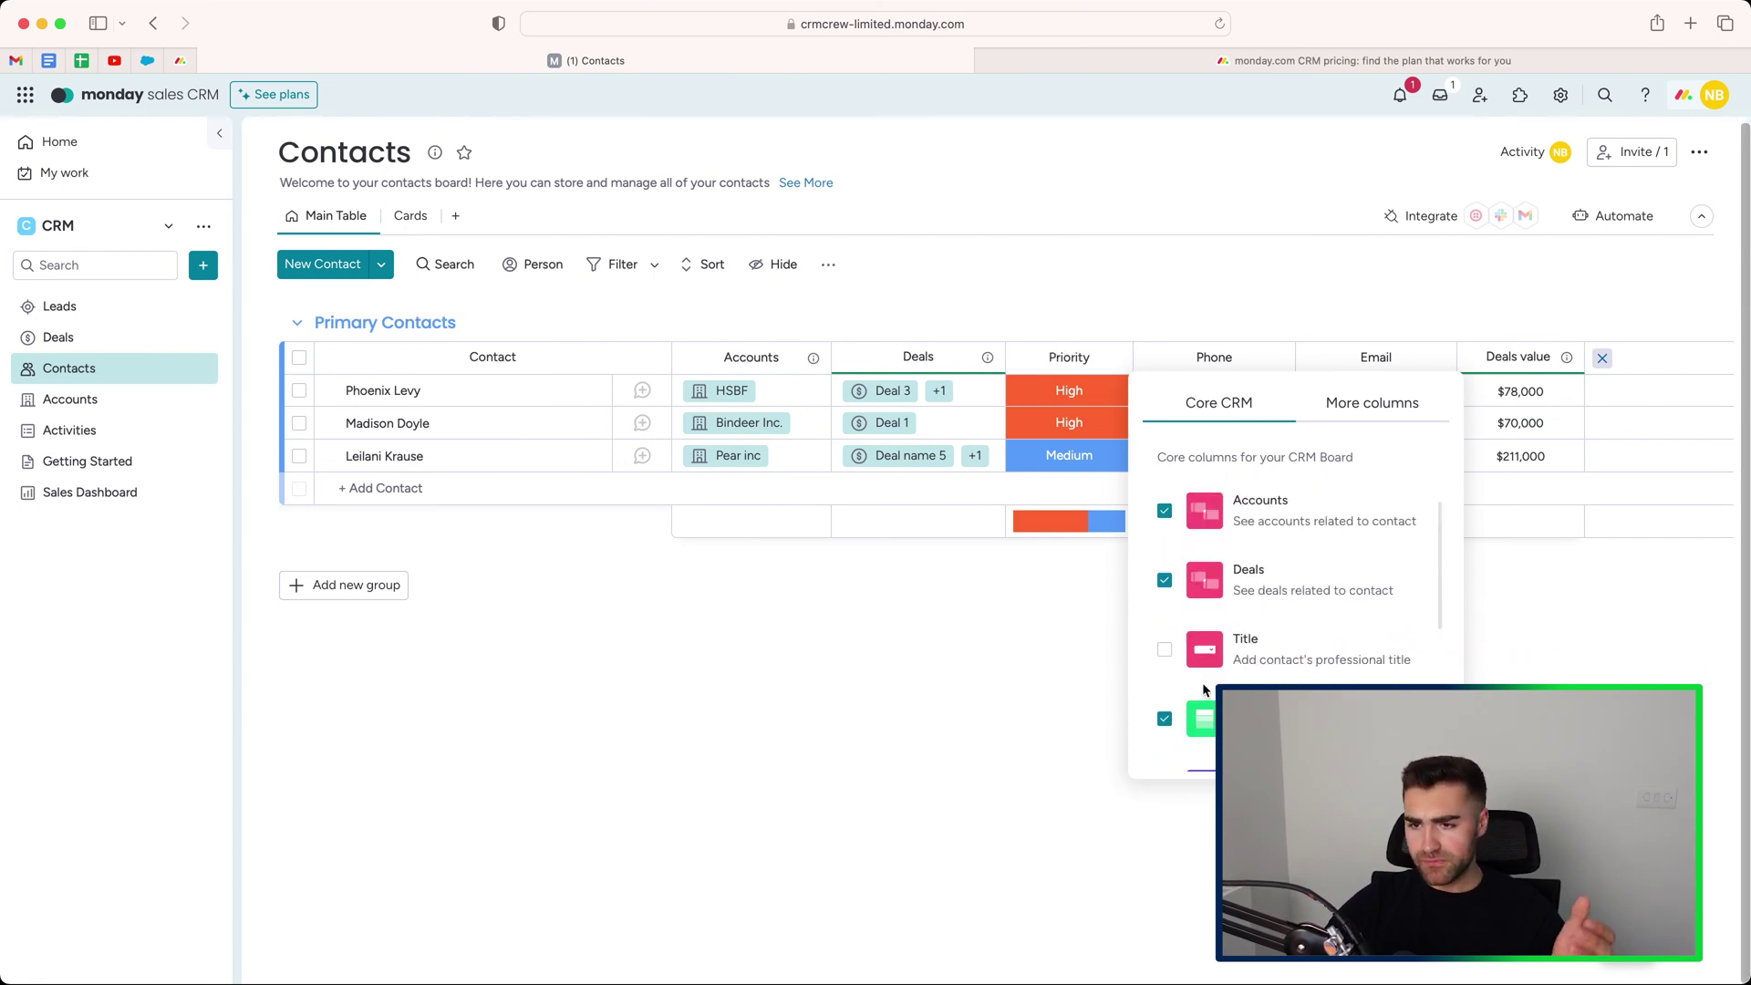
{"action": "left_click", "coordinate": [1454, 312]}
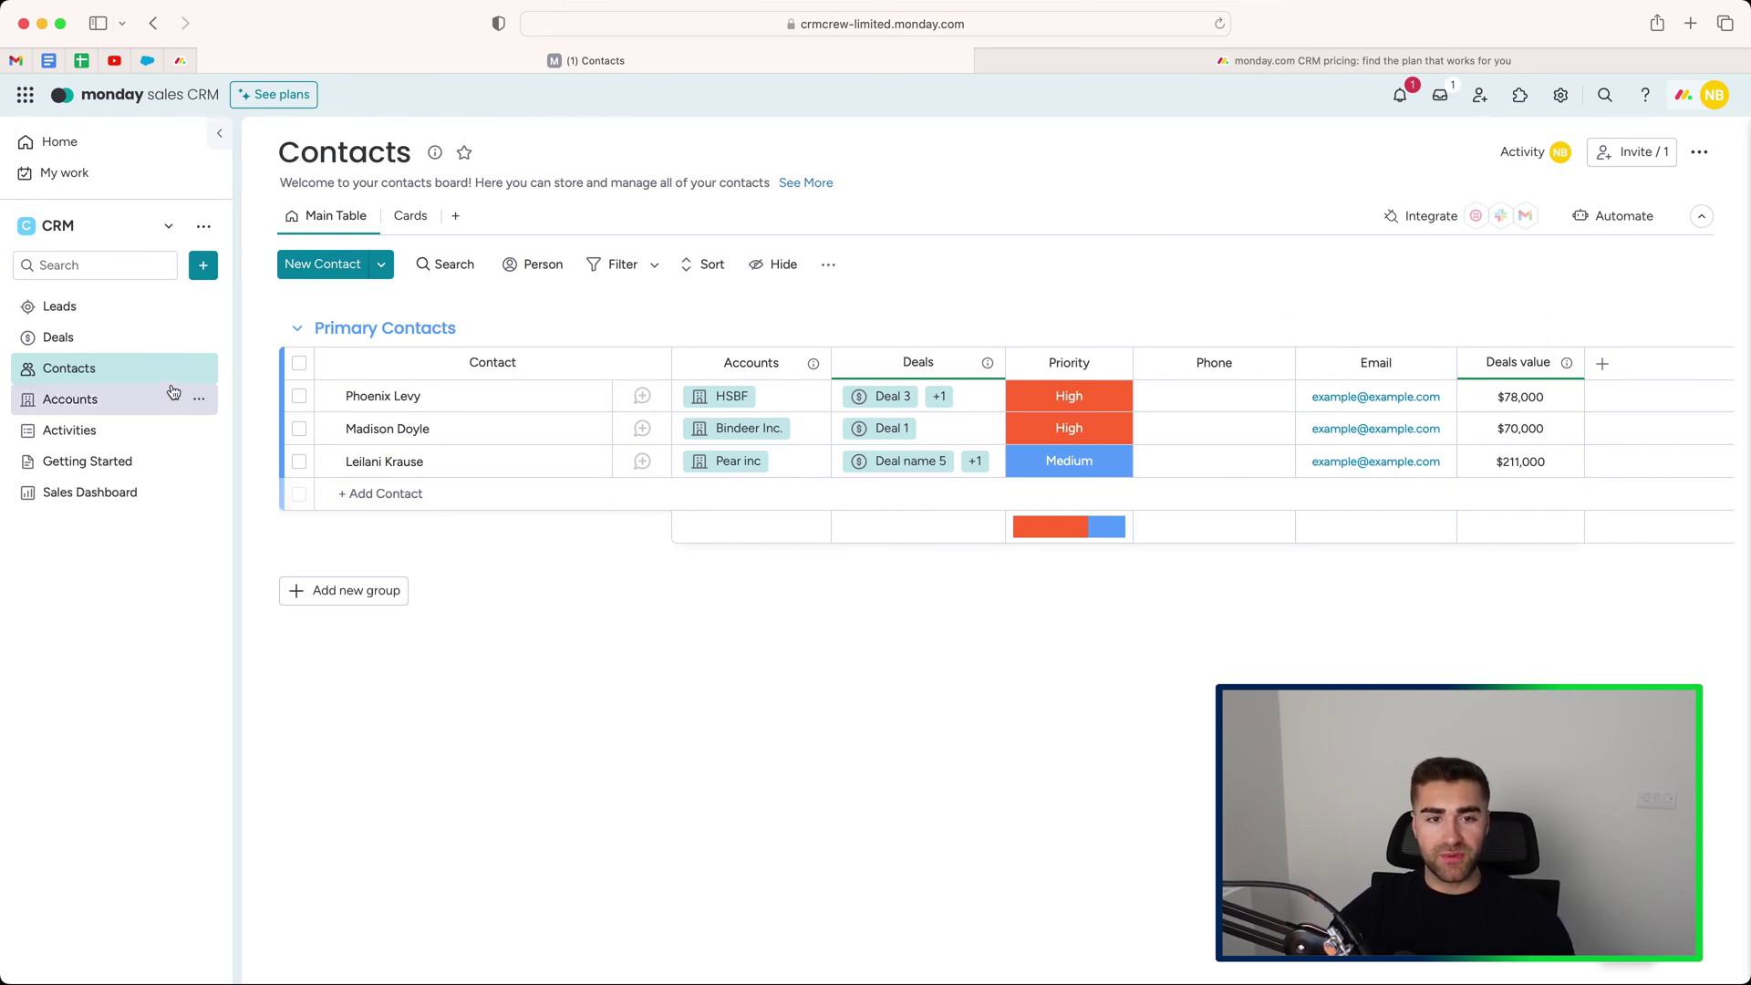
Open the Accounts board and browse the More columns tab without adding a column.
{"action": "left_click", "coordinate": [123, 399]}
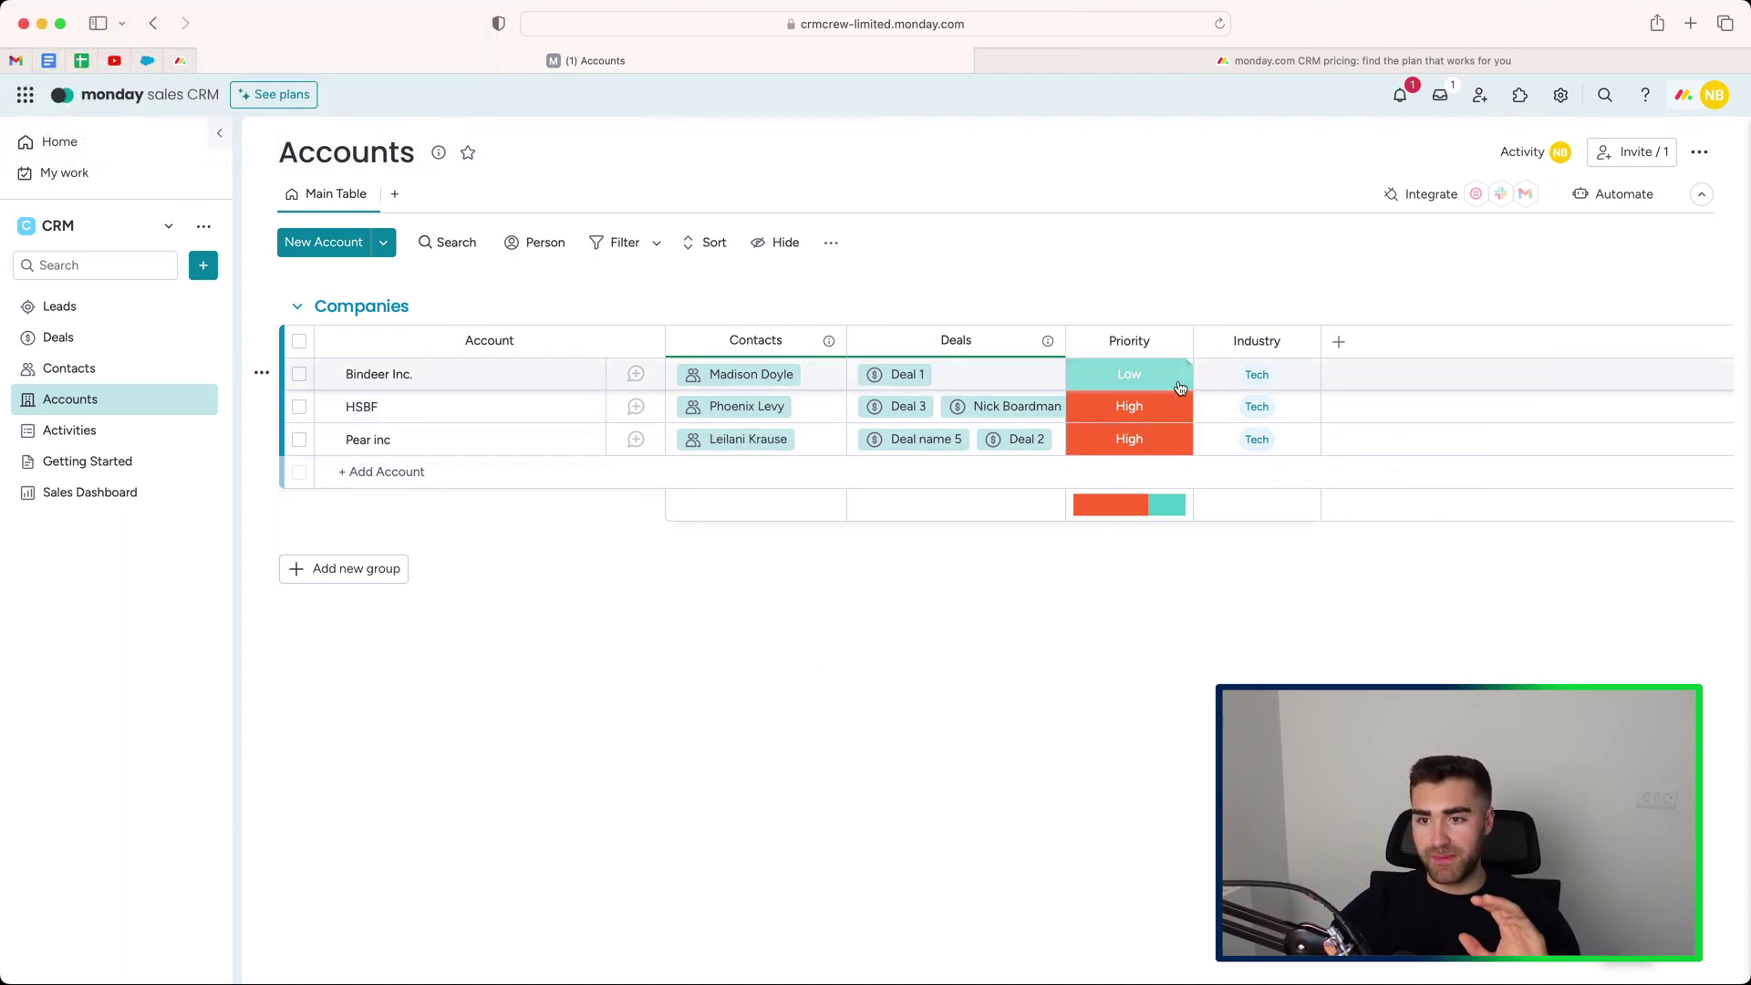
{"action": "left_click", "coordinate": [1338, 343]}
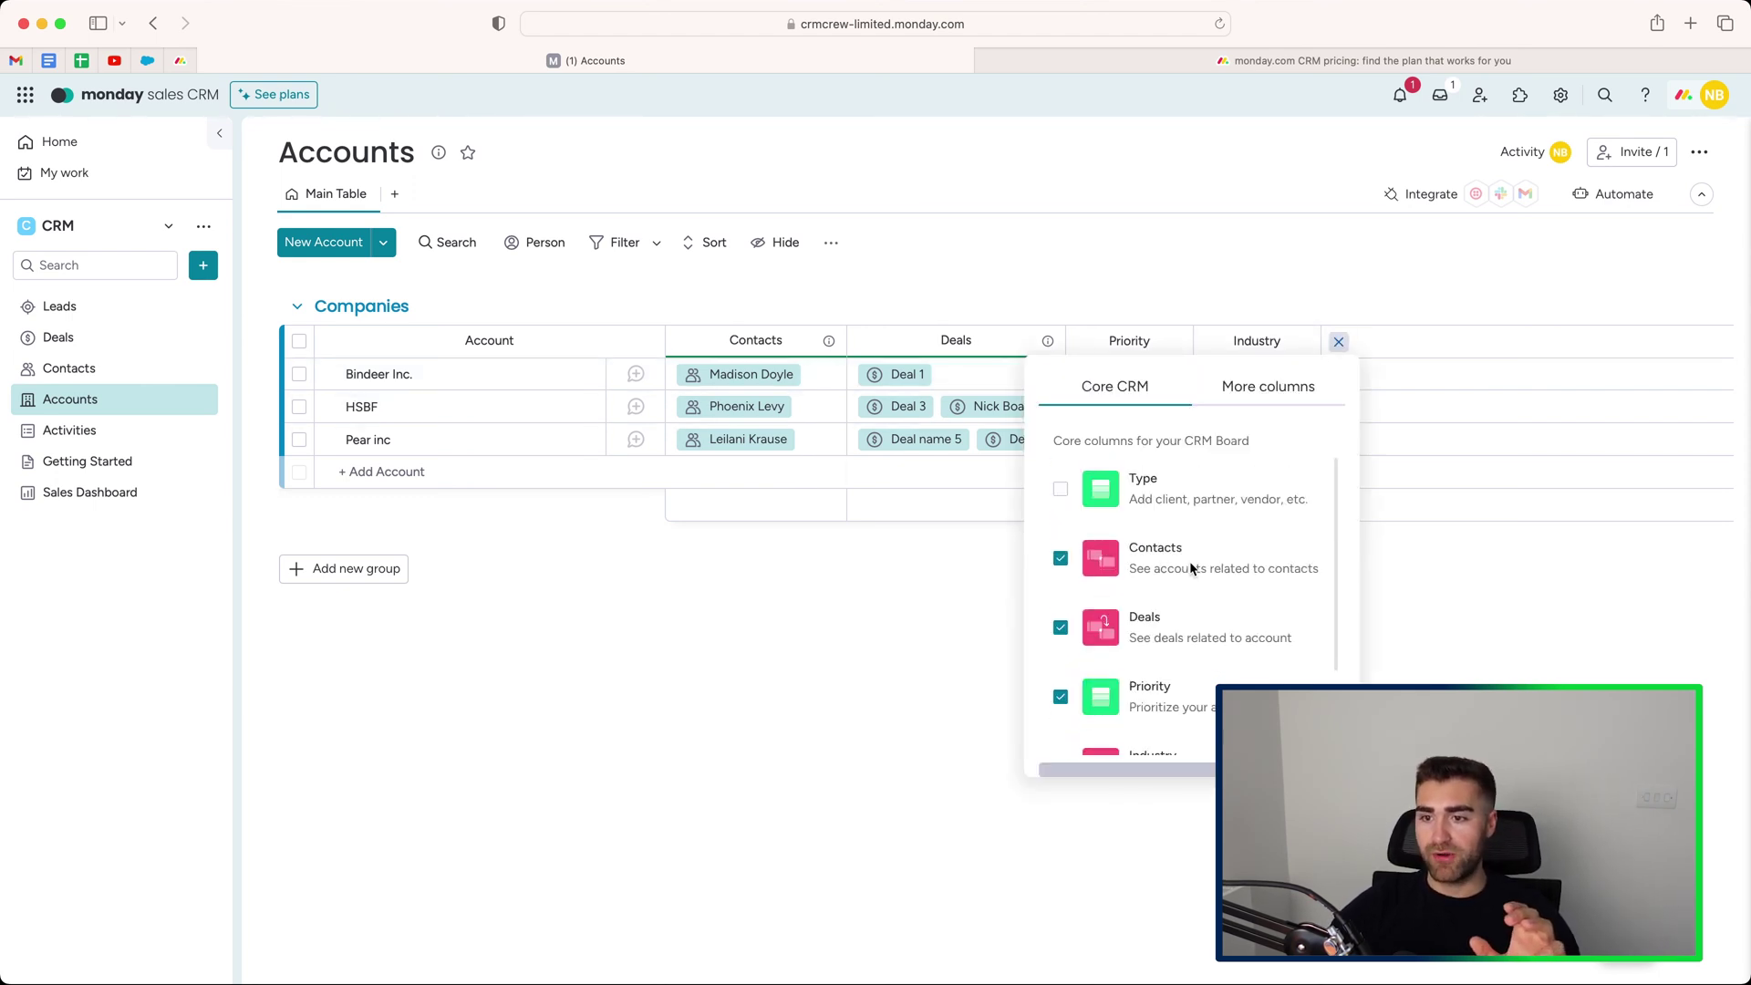
{"action": "left_click", "coordinate": [1213, 402]}
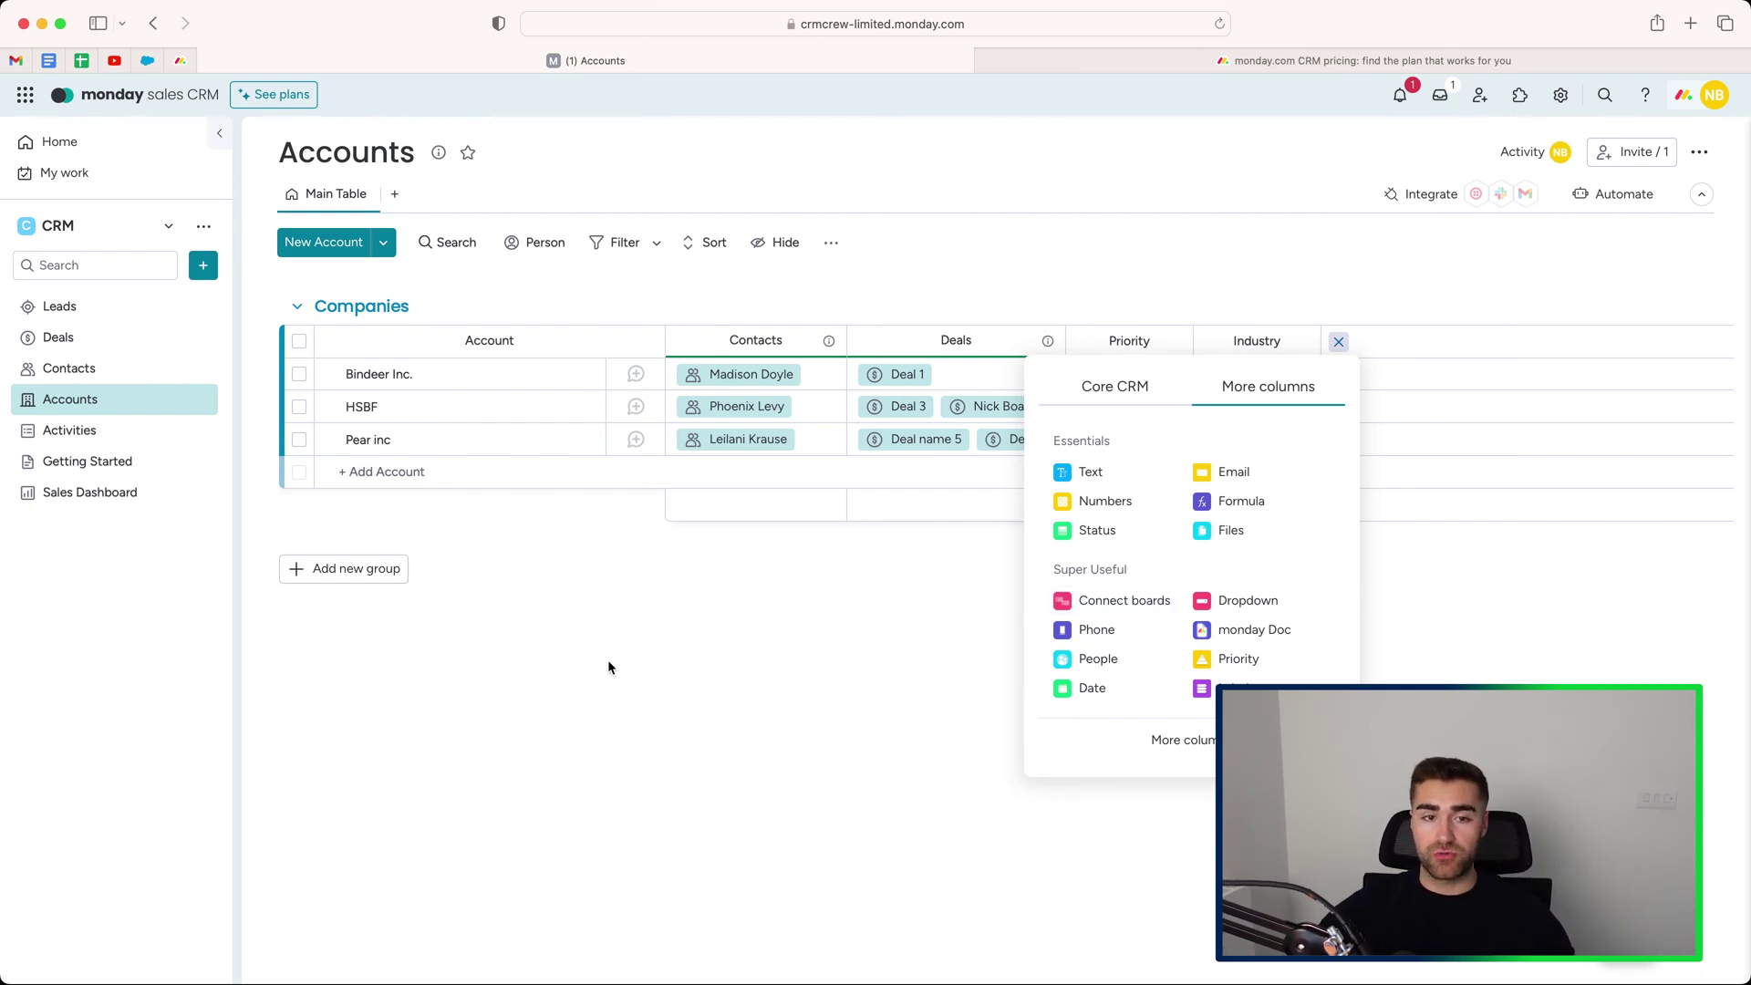
{"action": "left_click", "coordinate": [636, 664]}
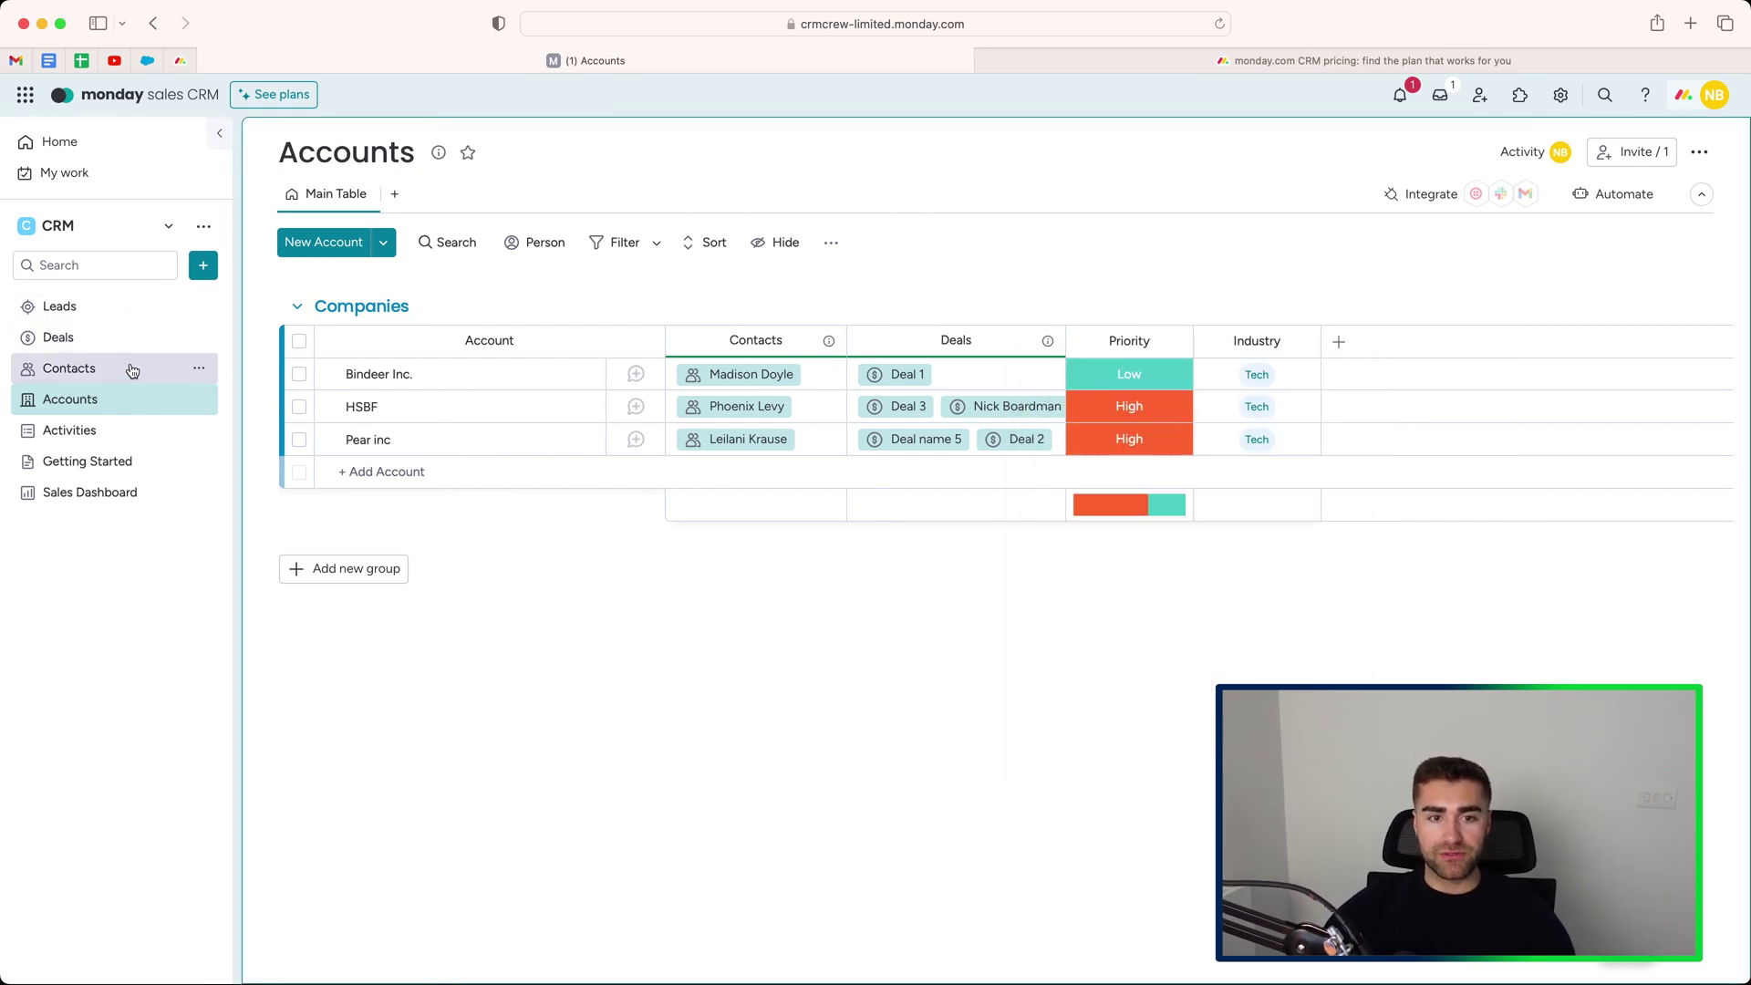
On the Activities board, add a call activity named for the contact to Account Activities.
{"action": "left_click", "coordinate": [112, 432]}
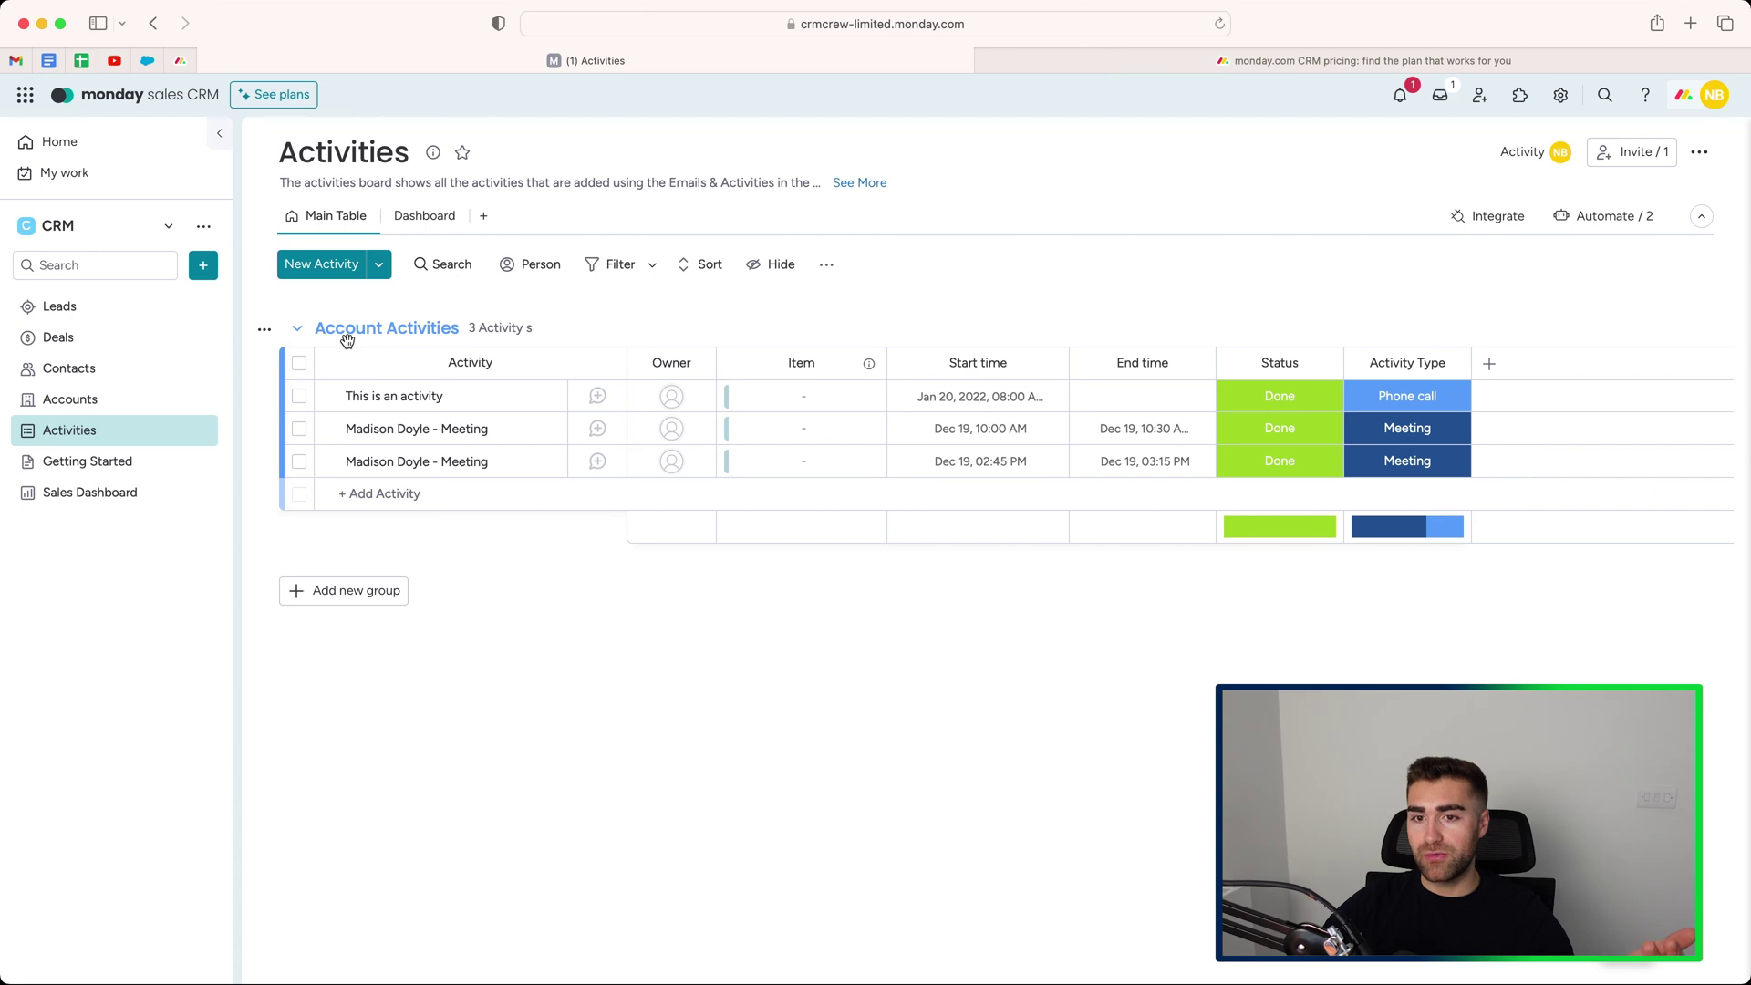
{"action": "left_click", "coordinate": [383, 493]}
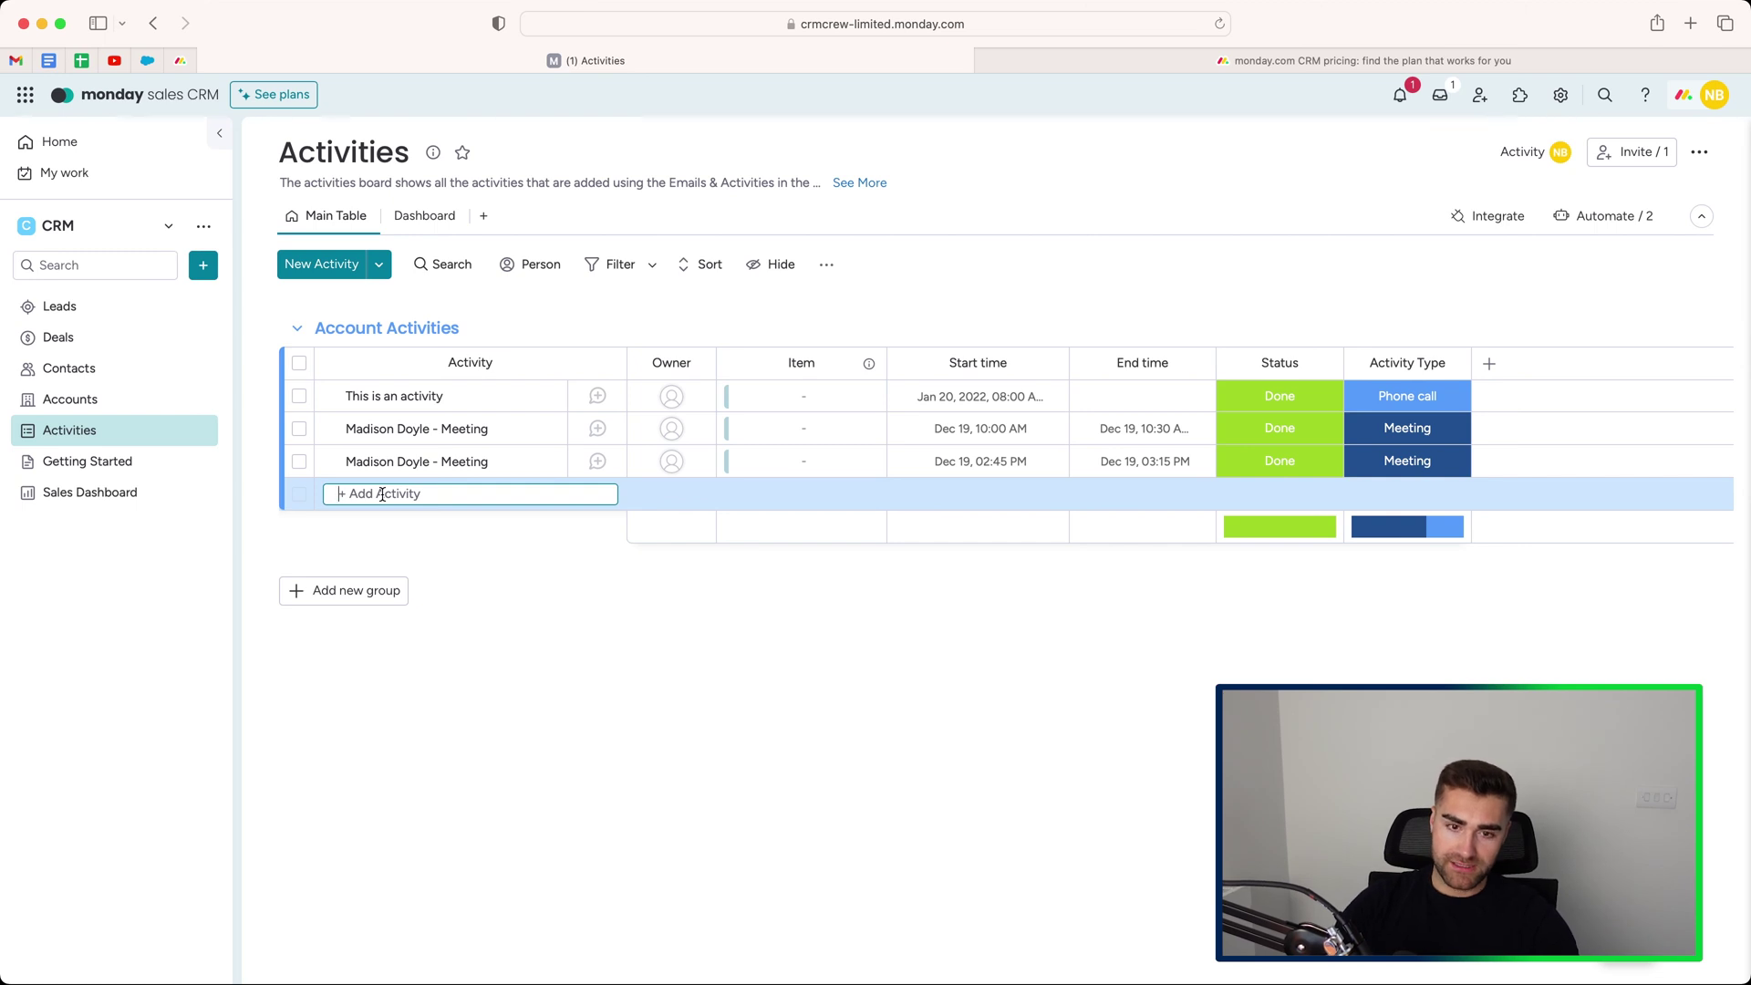
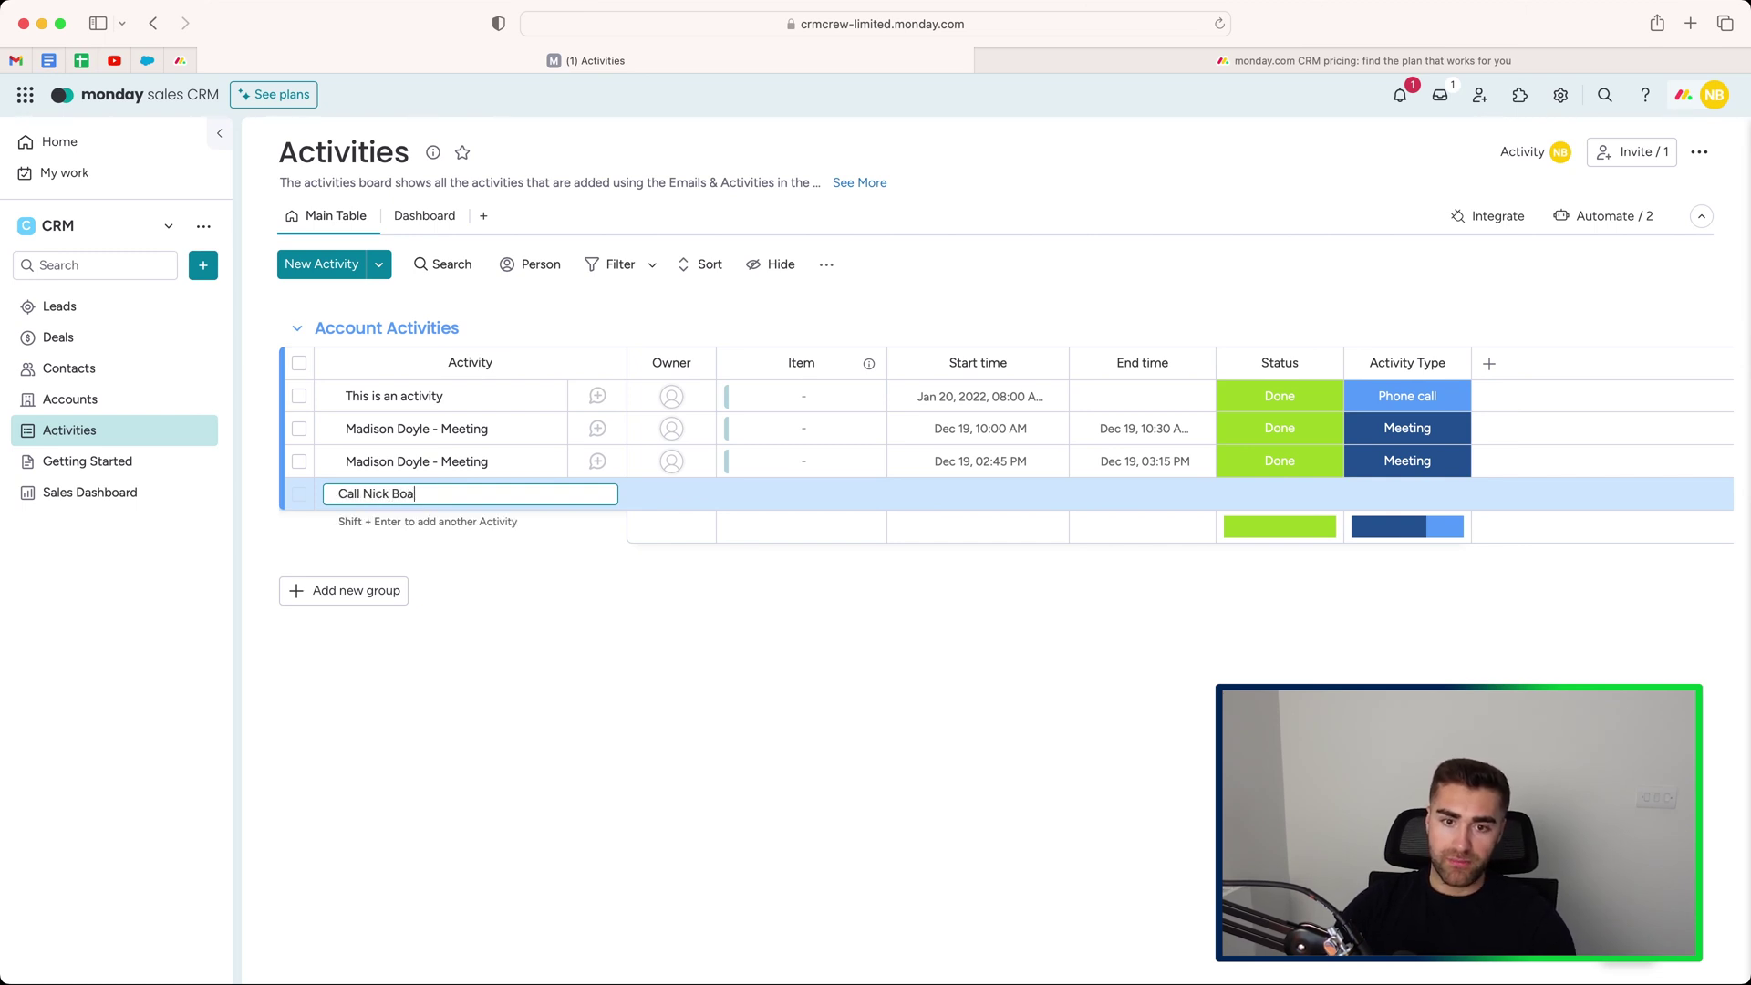
{"action": "key", "text": "Return"}
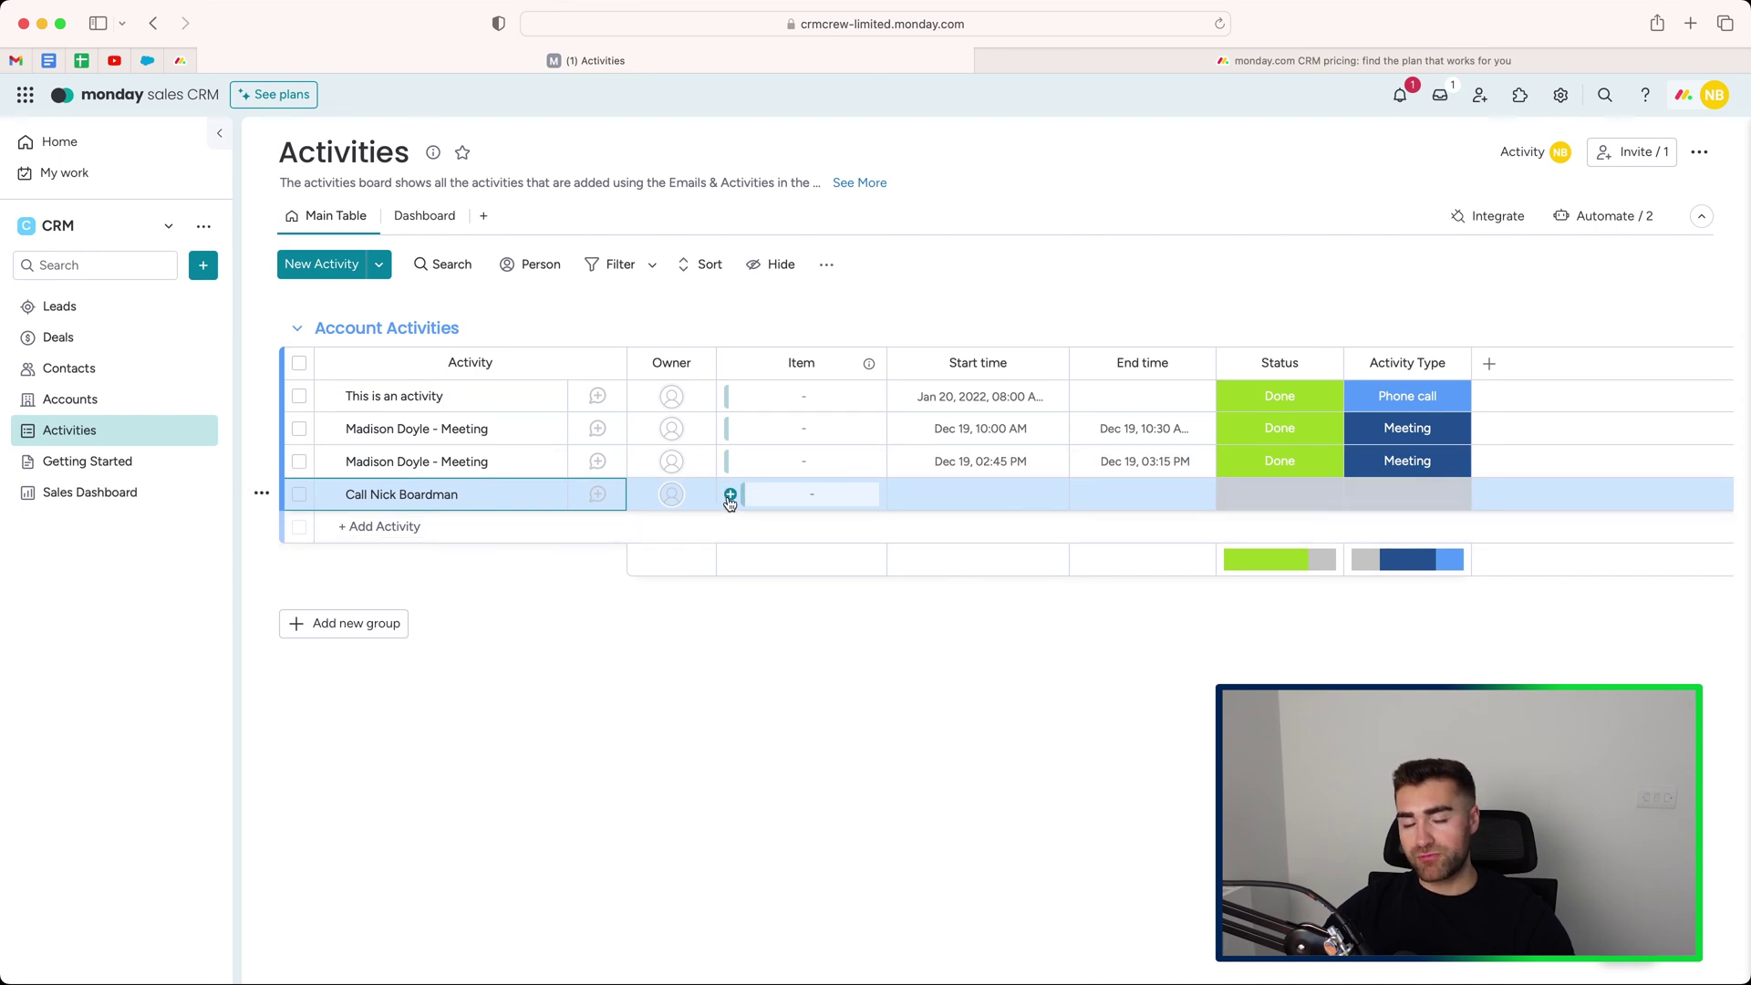
Link the new call activity to its matching deal, switching the linked board from Leads to Deals.
{"action": "left_click", "coordinate": [729, 498]}
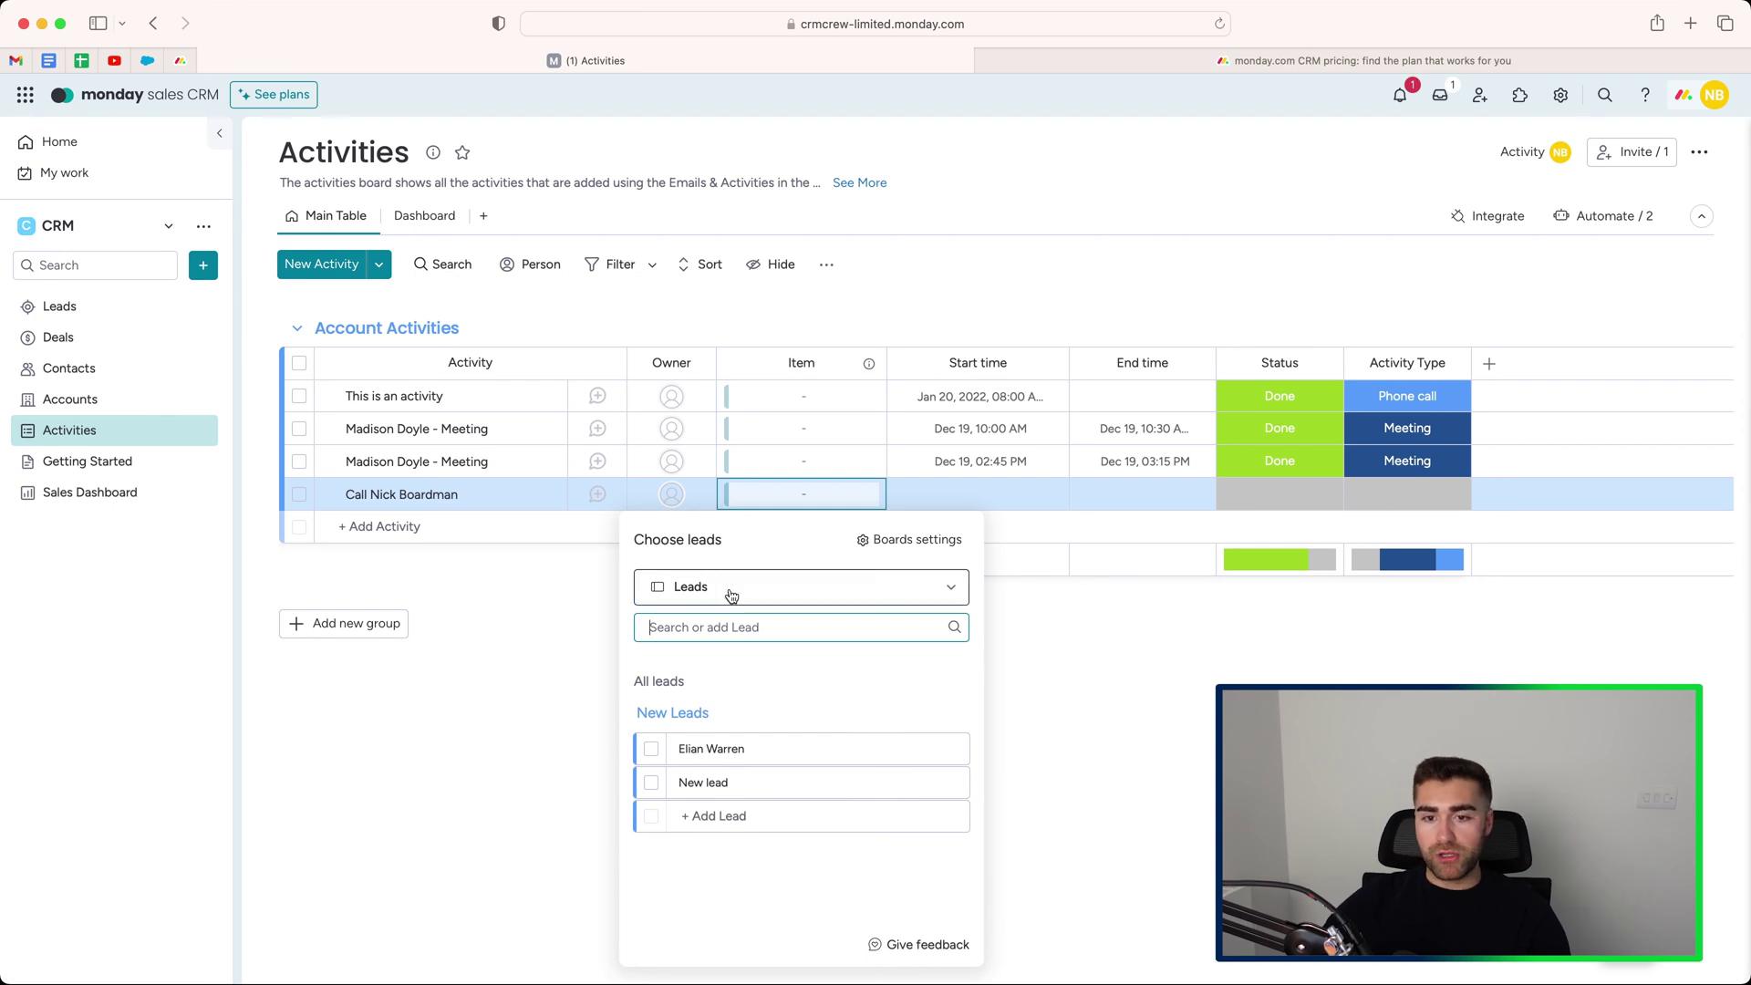
{"action": "left_click", "coordinate": [767, 590]}
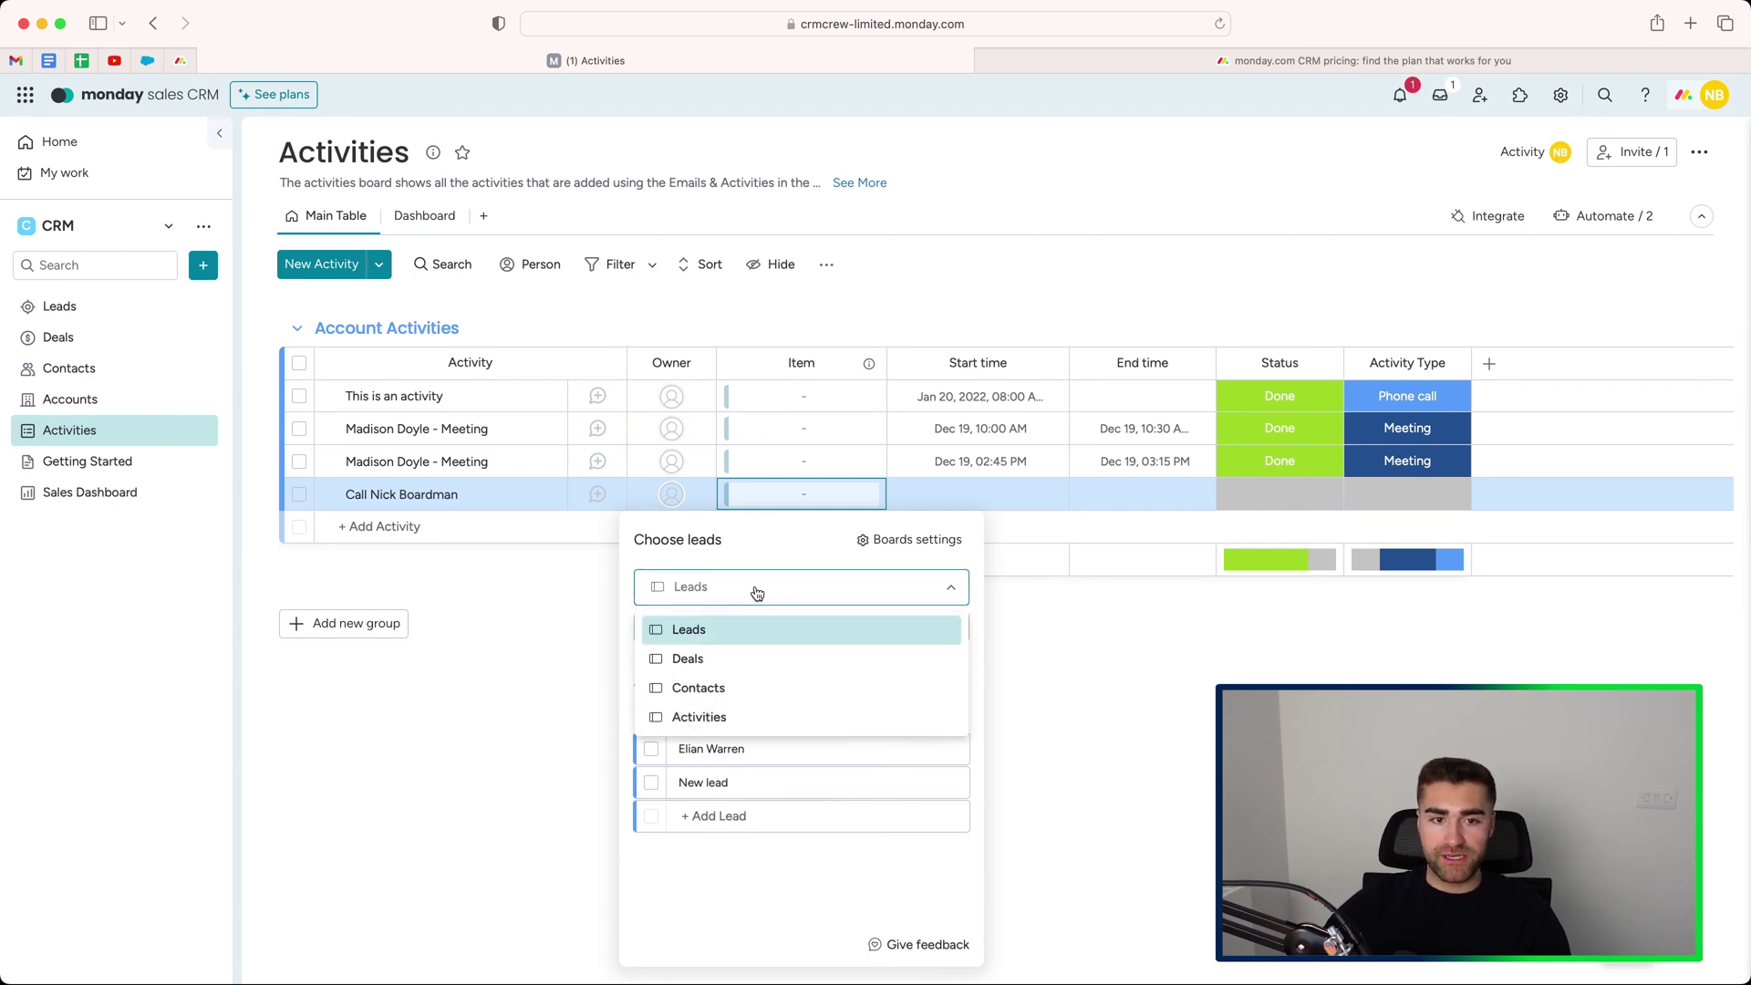
{"action": "left_click", "coordinate": [673, 659]}
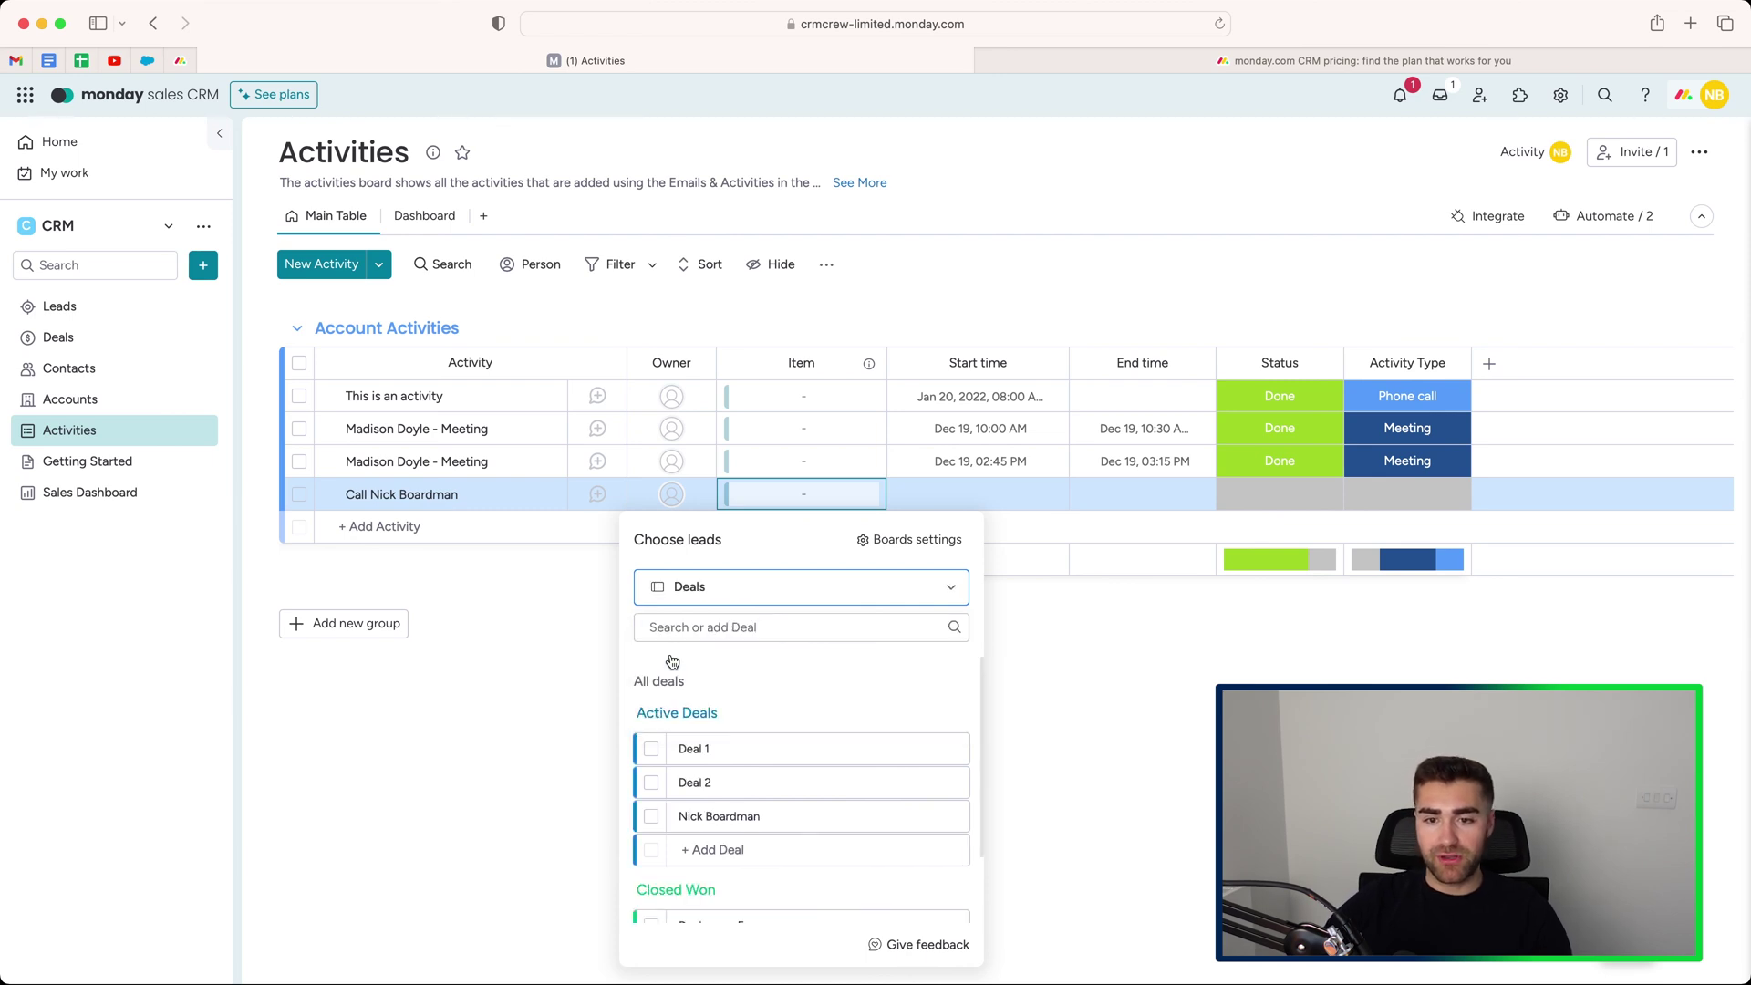
{"action": "scroll", "coordinate": [741, 671], "scroll_direction": "down", "scroll_amount": 1}
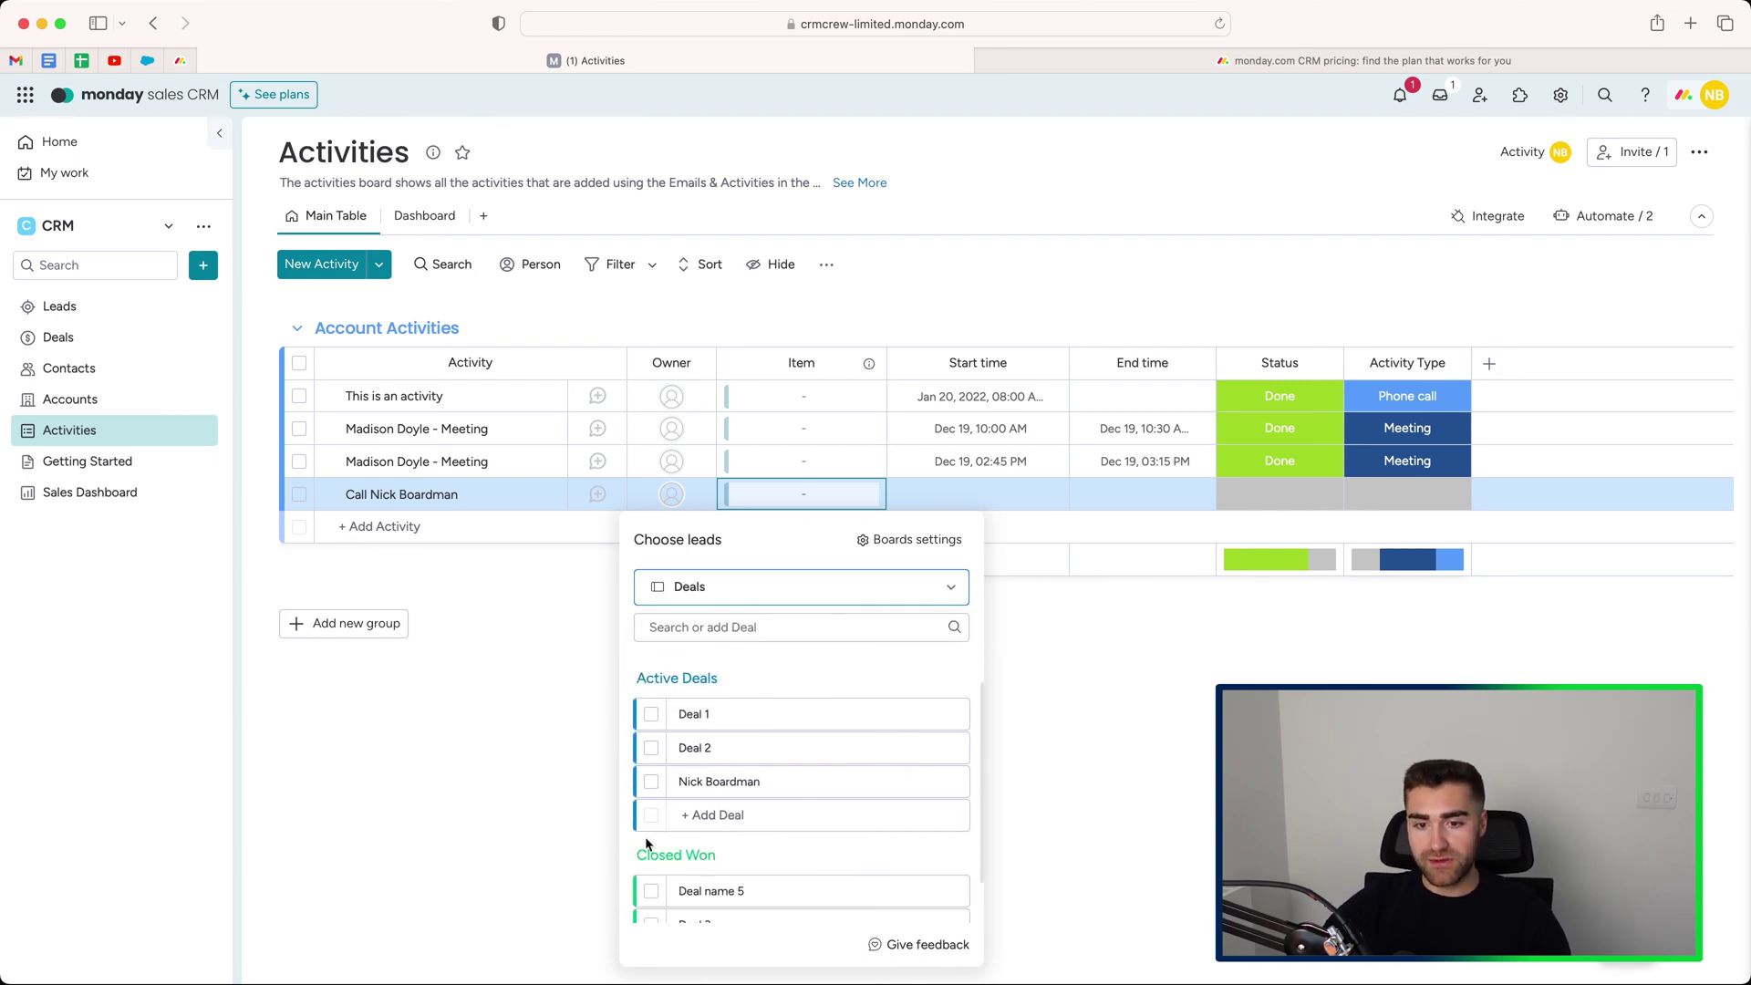
{"action": "left_click", "coordinate": [653, 782]}
{"action": "left_click", "coordinate": [669, 493]}
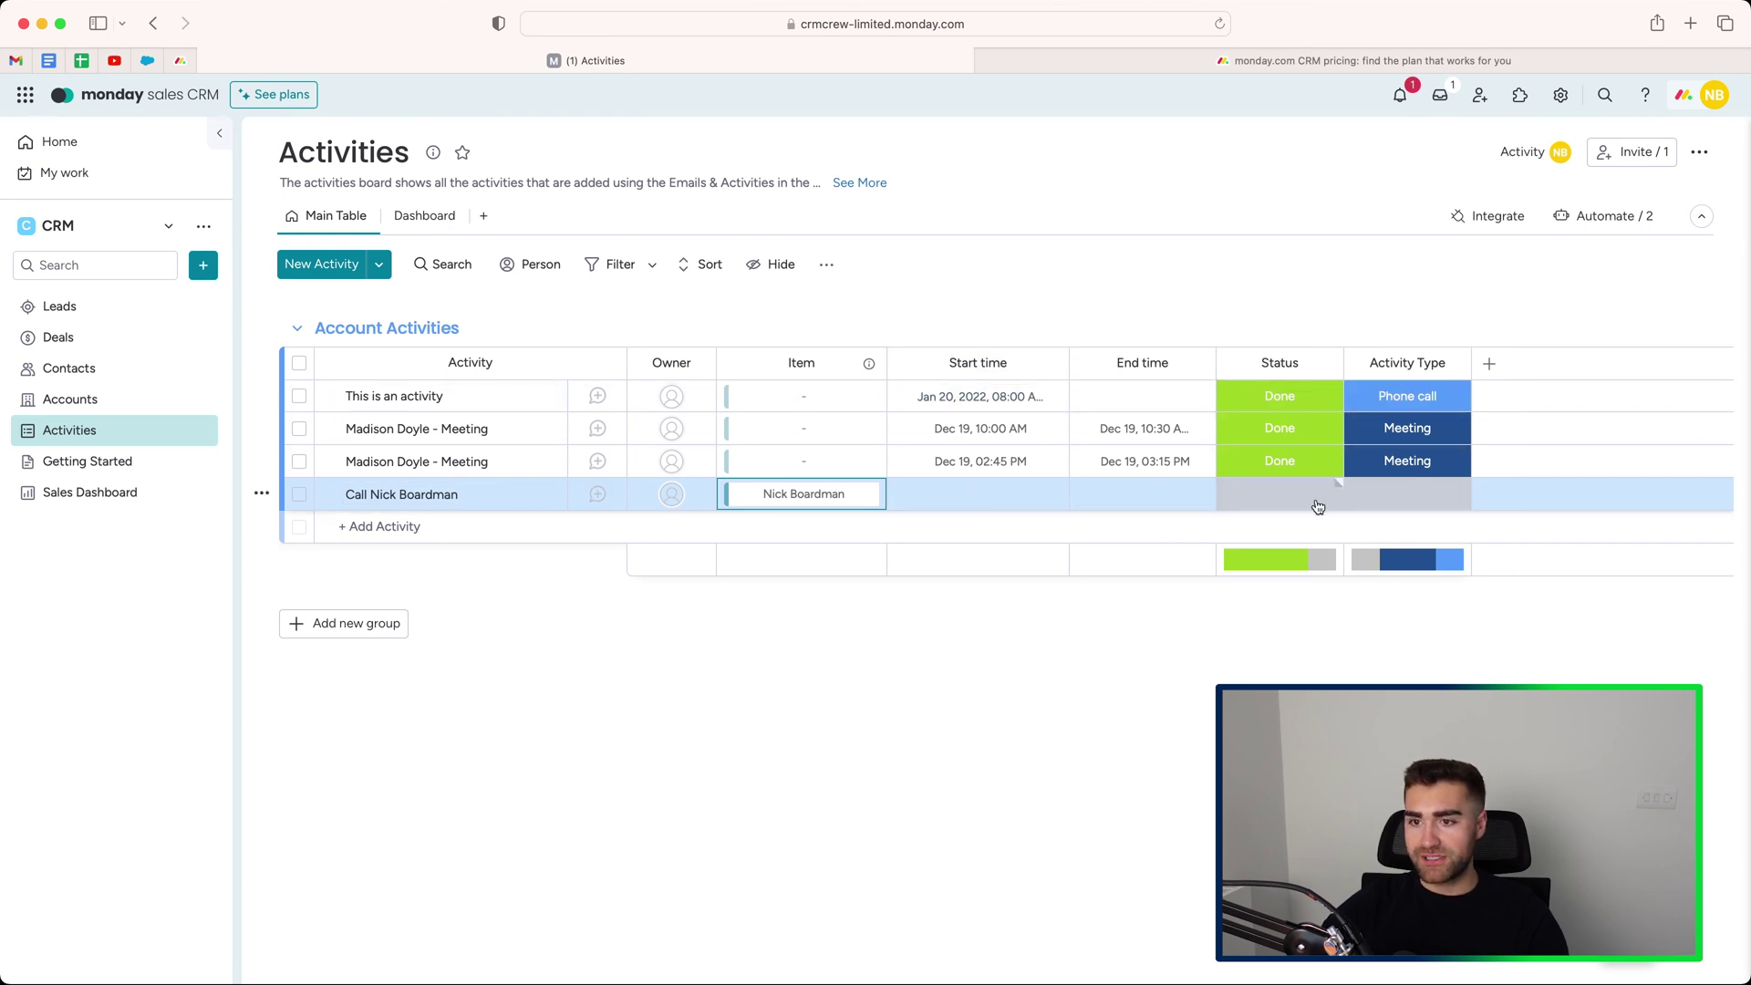
Check the new activity's status and type choices, leaving its activity type unset.
{"action": "left_click", "coordinate": [1295, 508]}
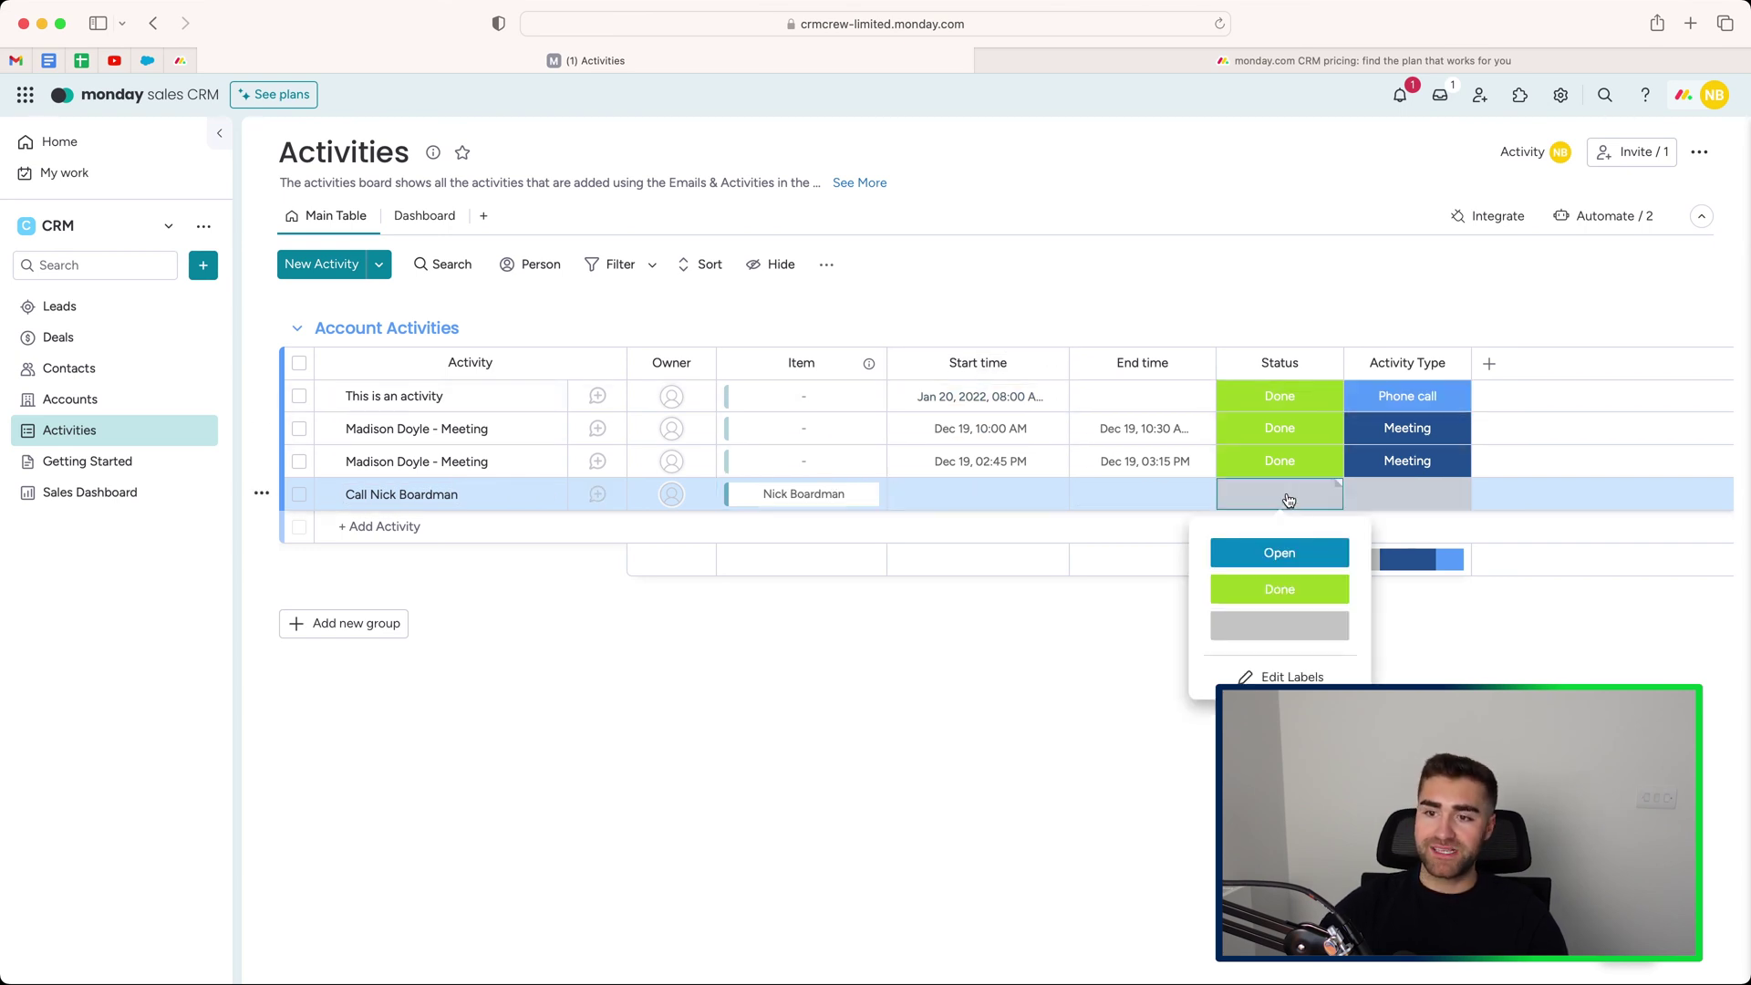
{"action": "left_click", "coordinate": [1431, 499]}
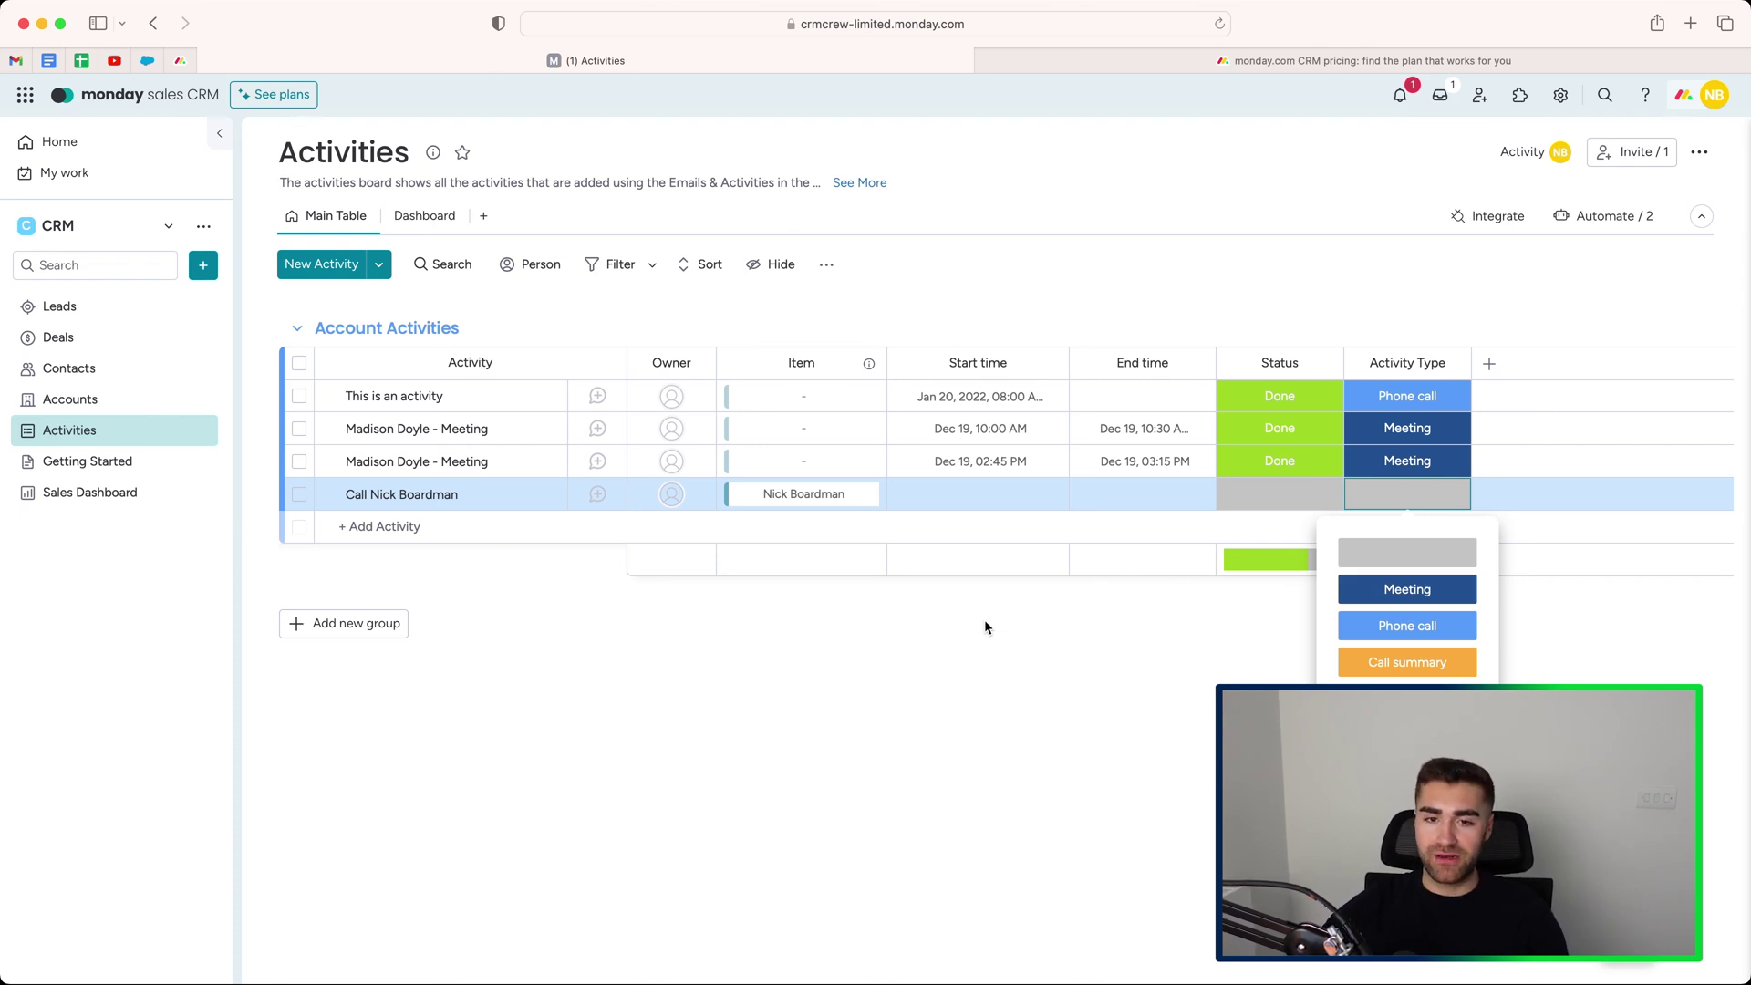
{"action": "left_click", "coordinate": [980, 675]}
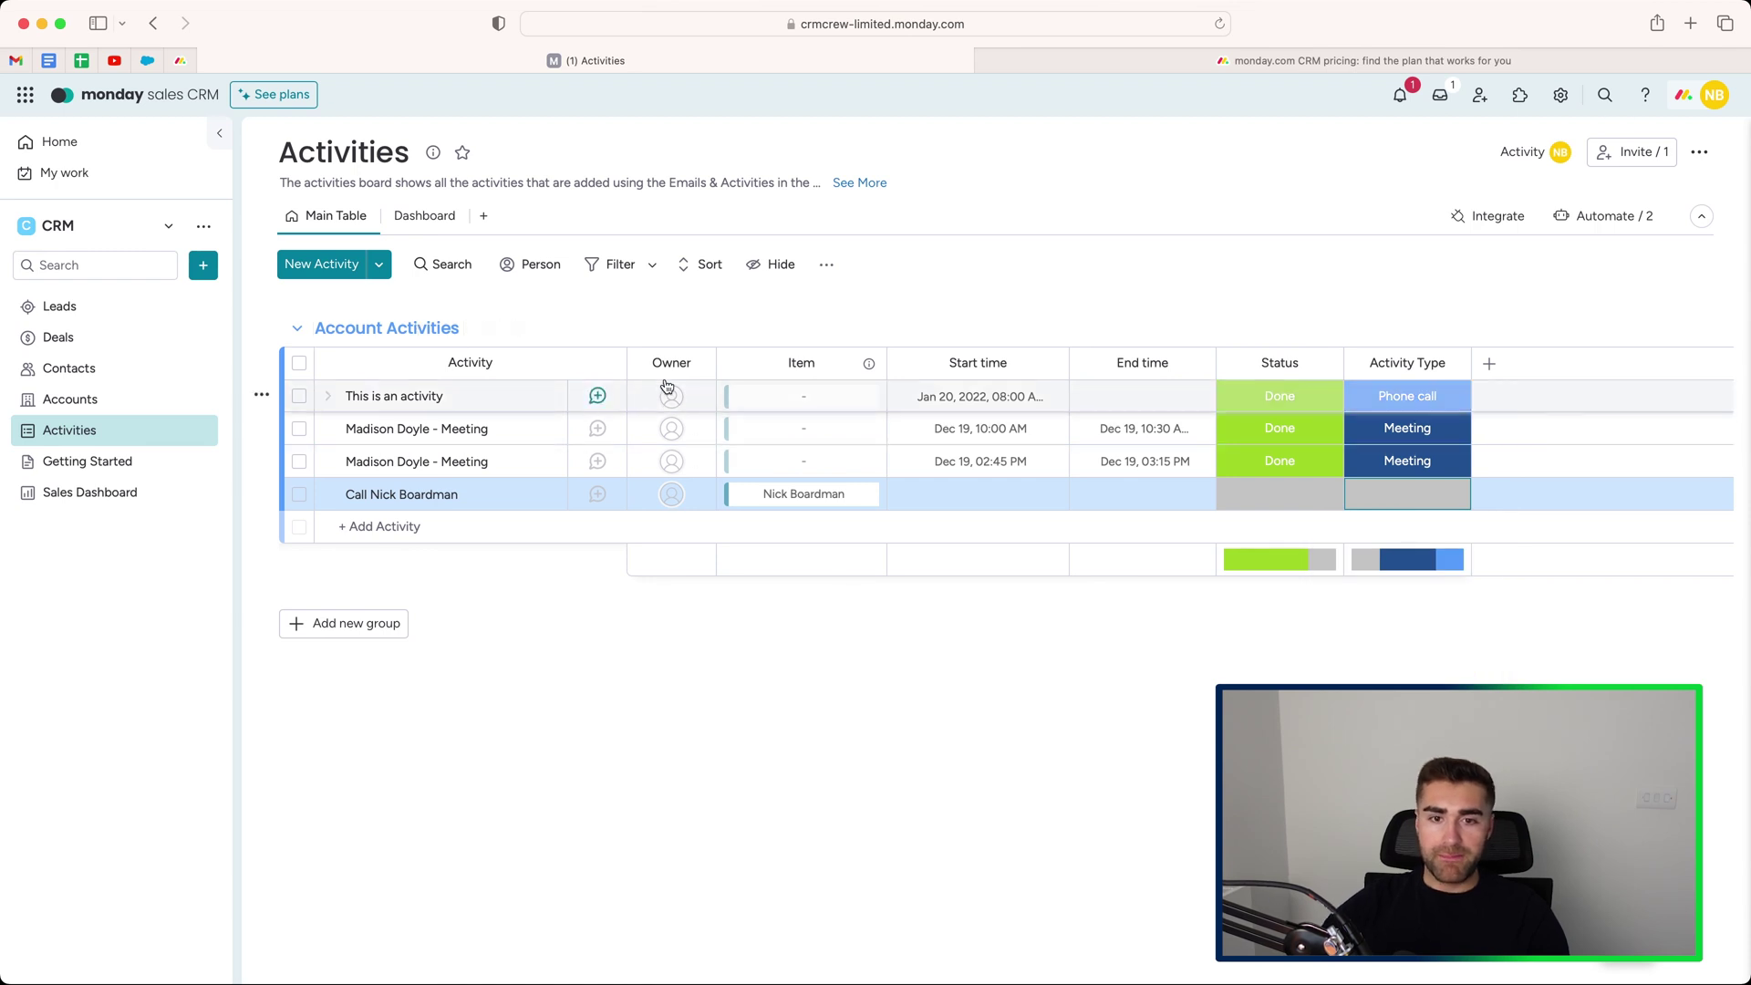
{"action": "left_click", "coordinate": [415, 216]}
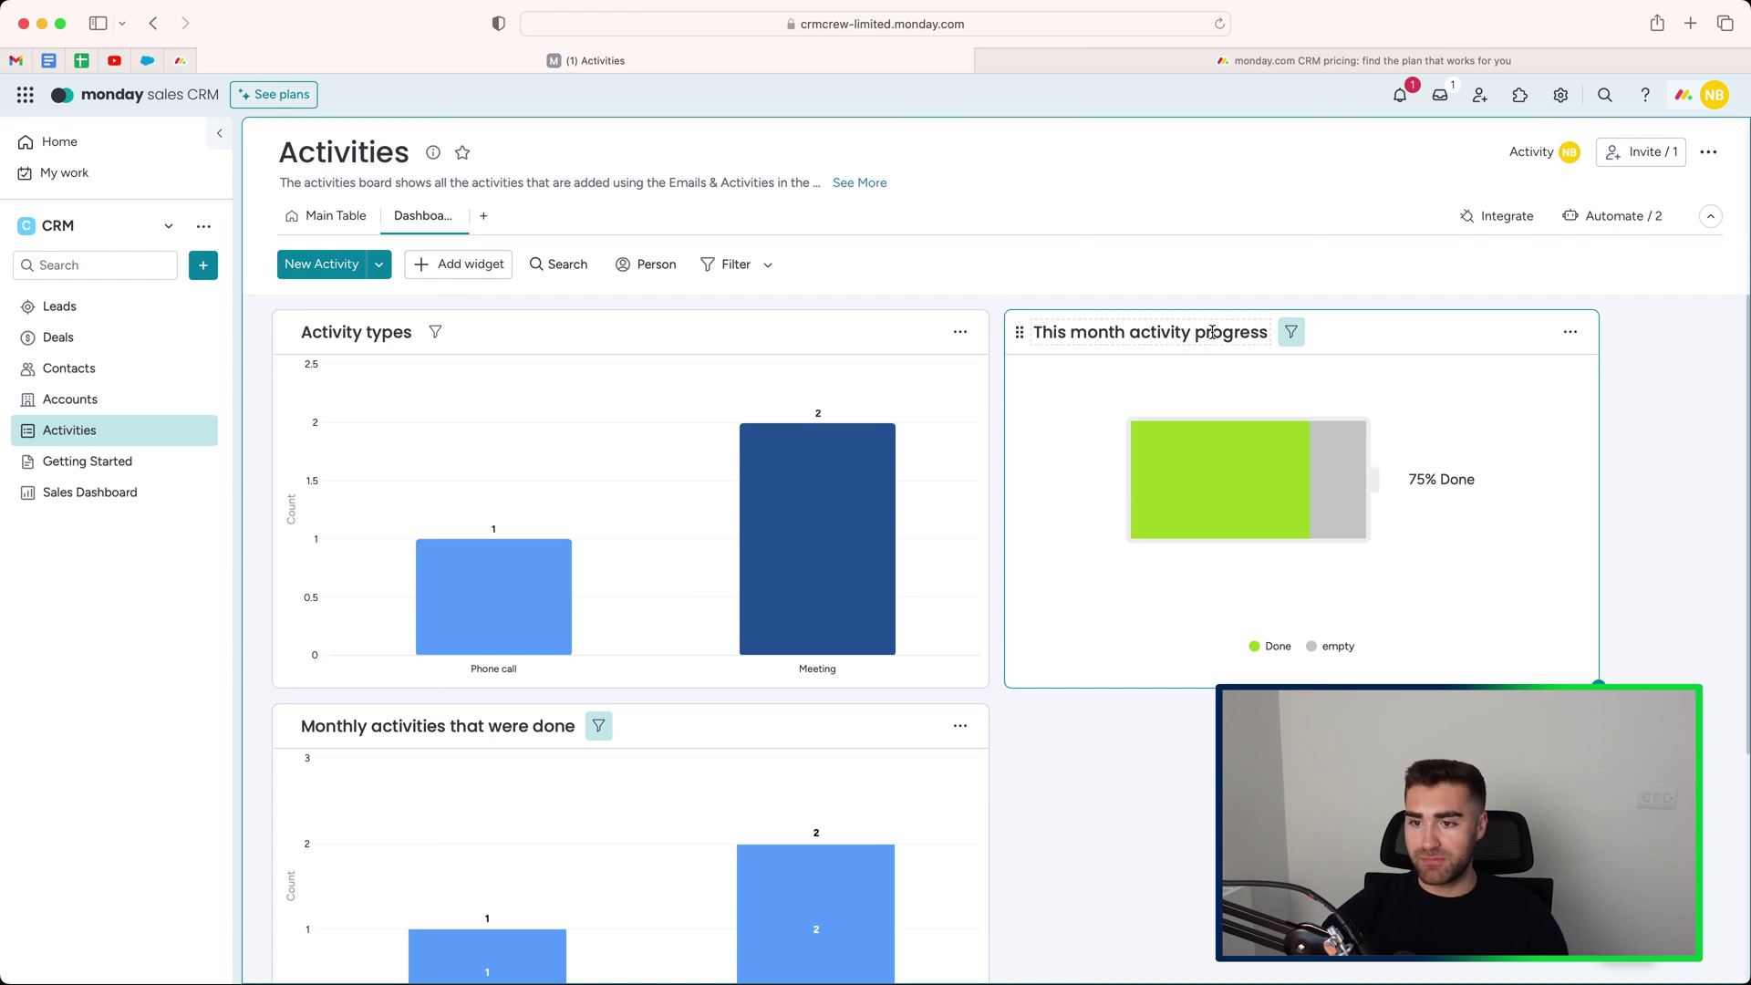
{"action": "scroll", "coordinate": [1212, 338], "scroll_direction": "down", "scroll_amount": 3}
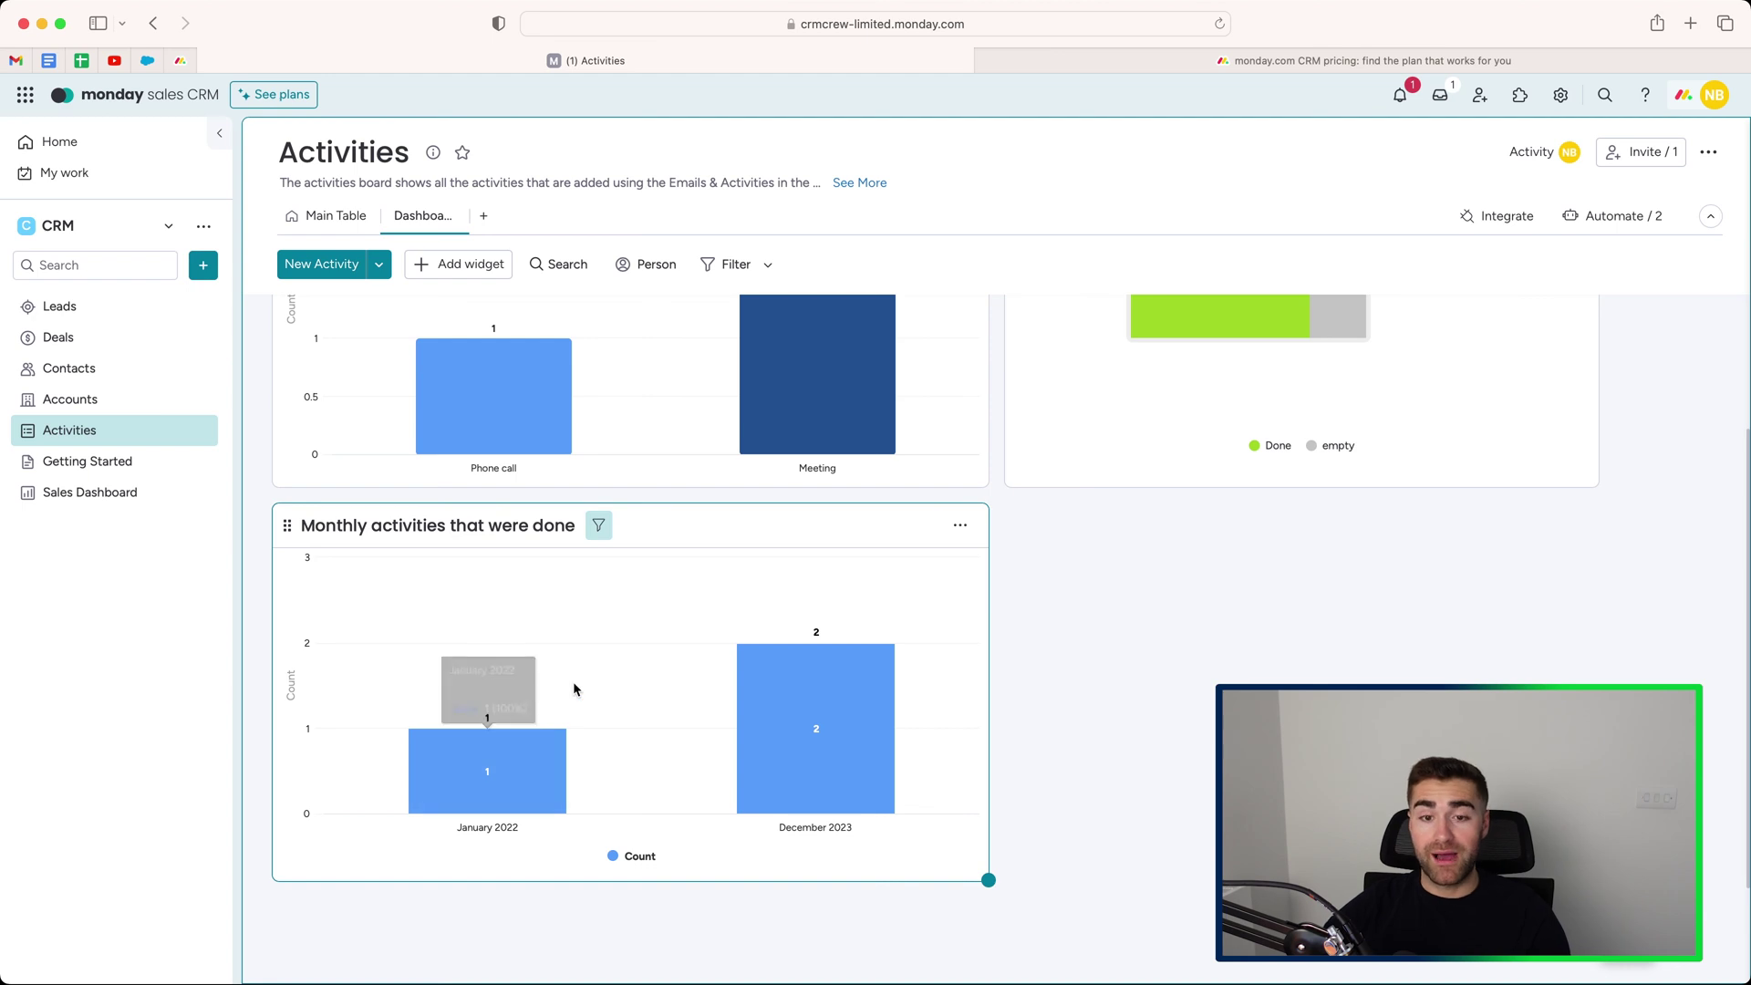
{"action": "mouse_move", "coordinate": [800, 654]}
{"action": "scroll", "coordinate": [802, 661], "scroll_direction": "up", "scroll_amount": 1}
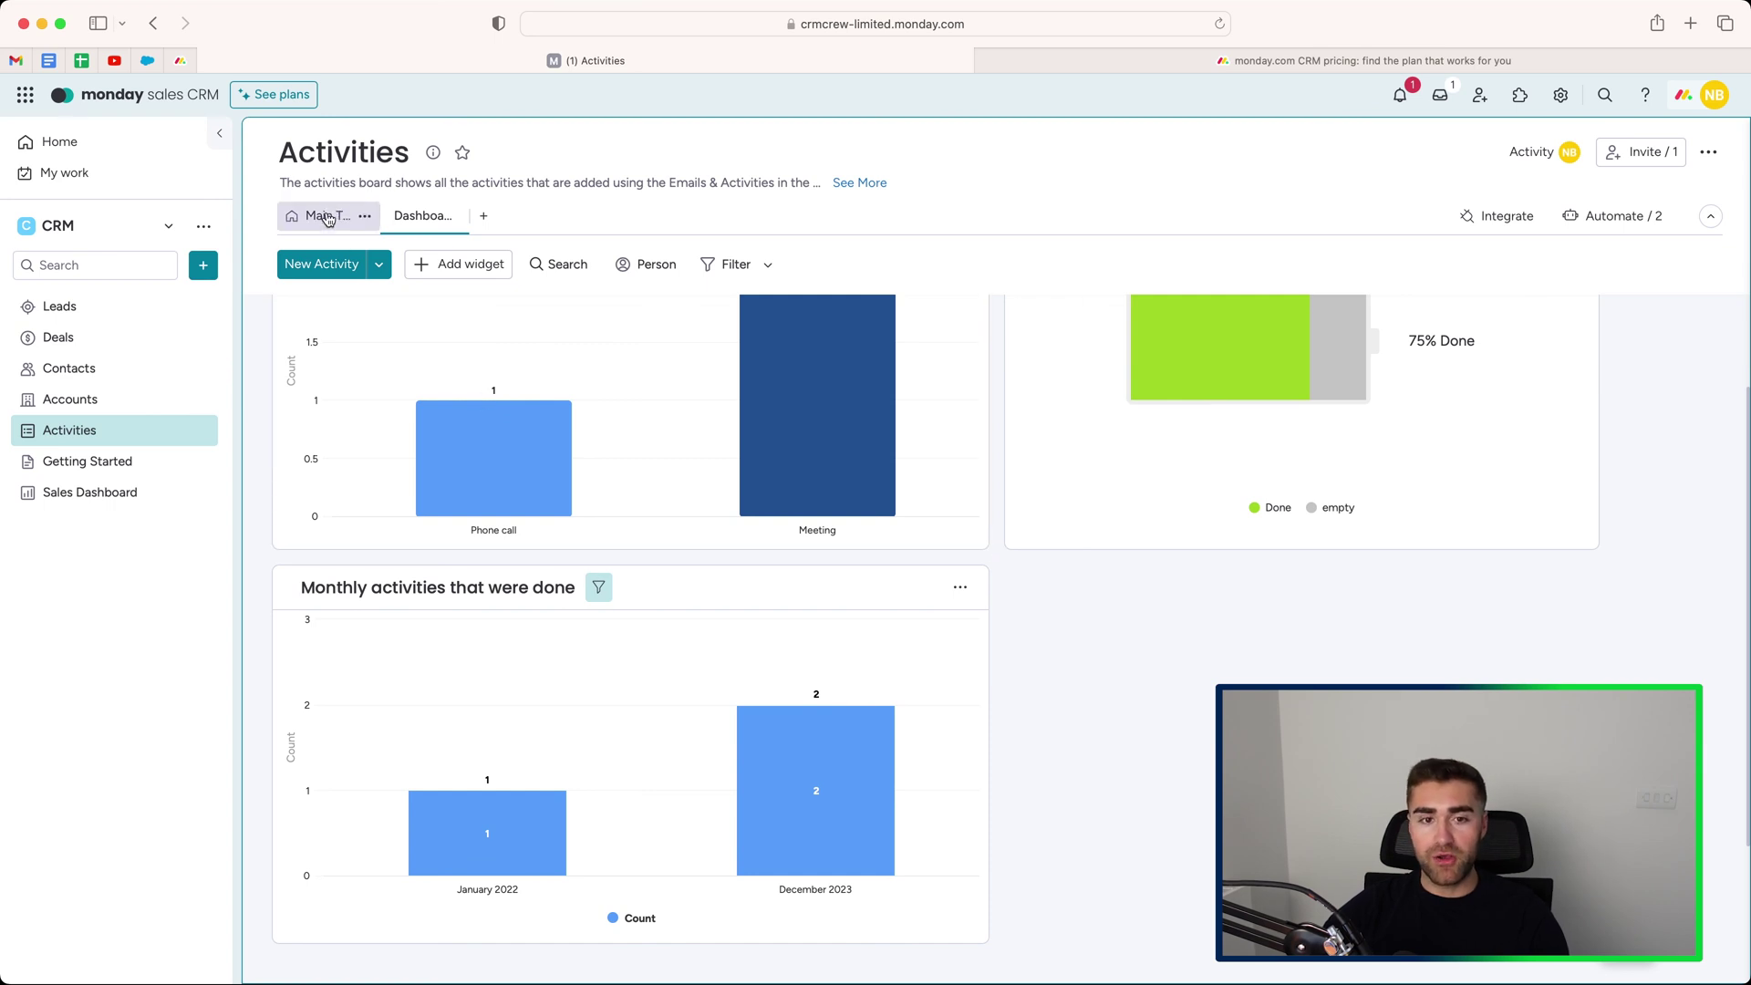
{"action": "left_click", "coordinate": [327, 216]}
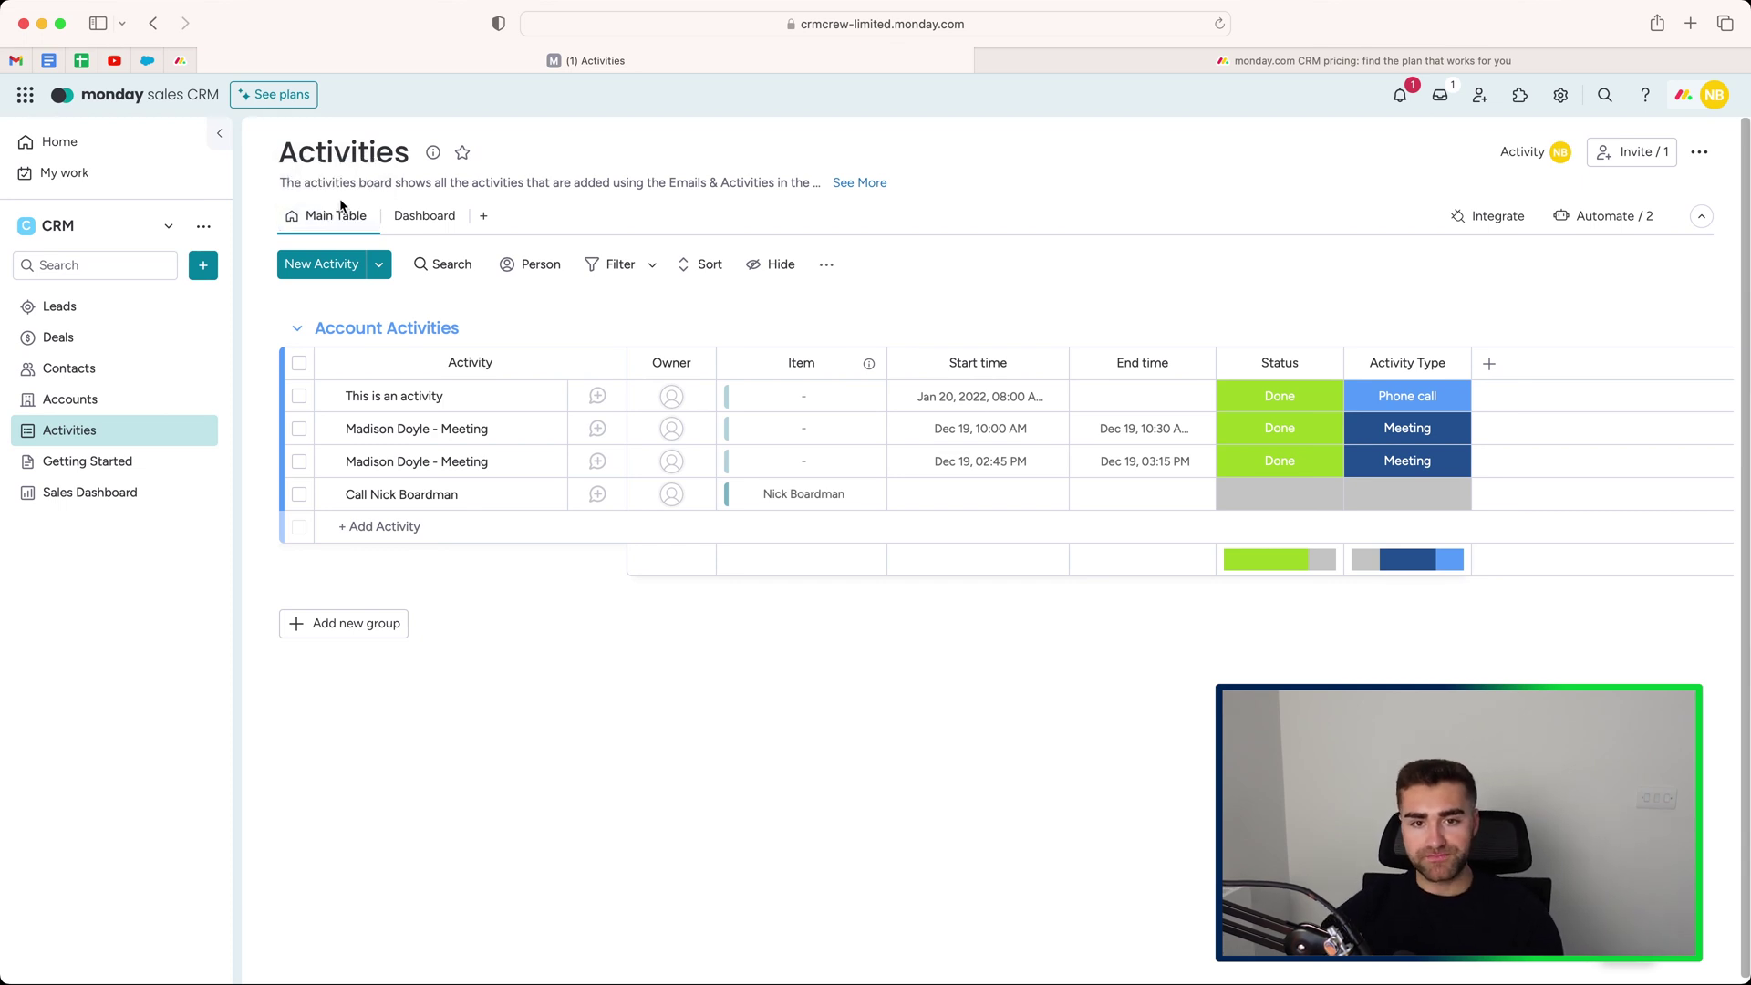
Open the Getting Started doc and scroll through its overview, import, automation and integration sections.
{"action": "left_click", "coordinate": [117, 461]}
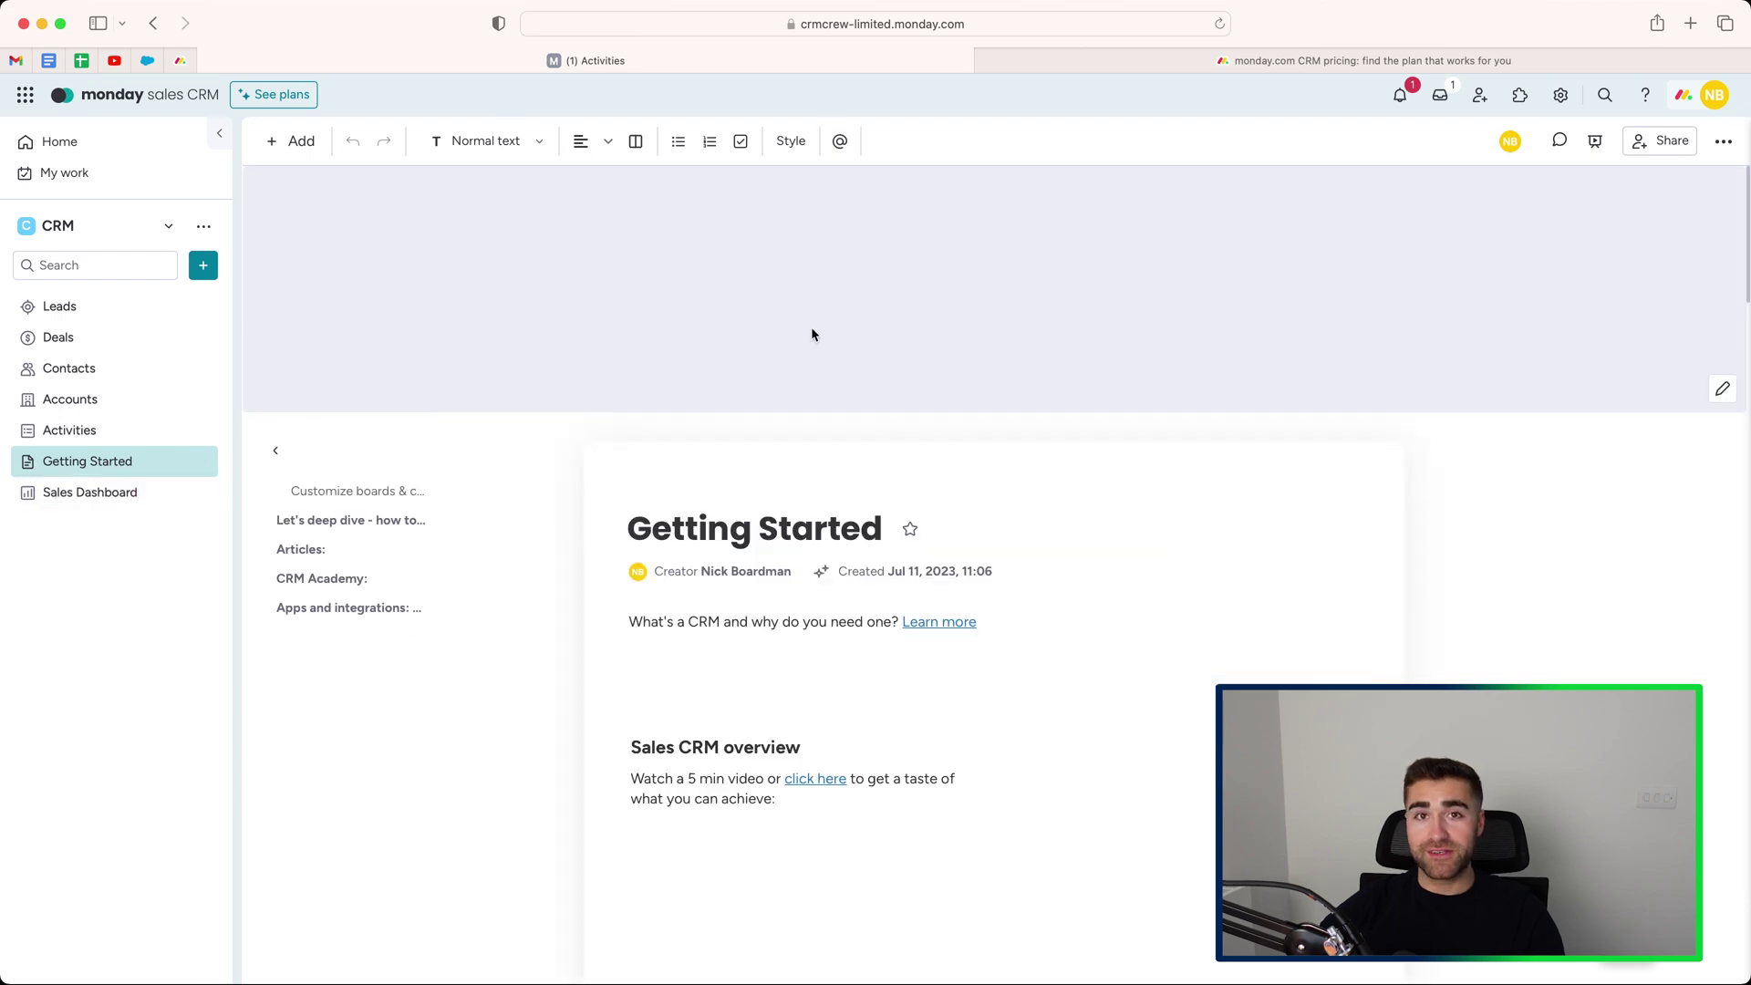
{"action": "scroll", "coordinate": [825, 339], "scroll_direction": "down", "scroll_amount": 10}
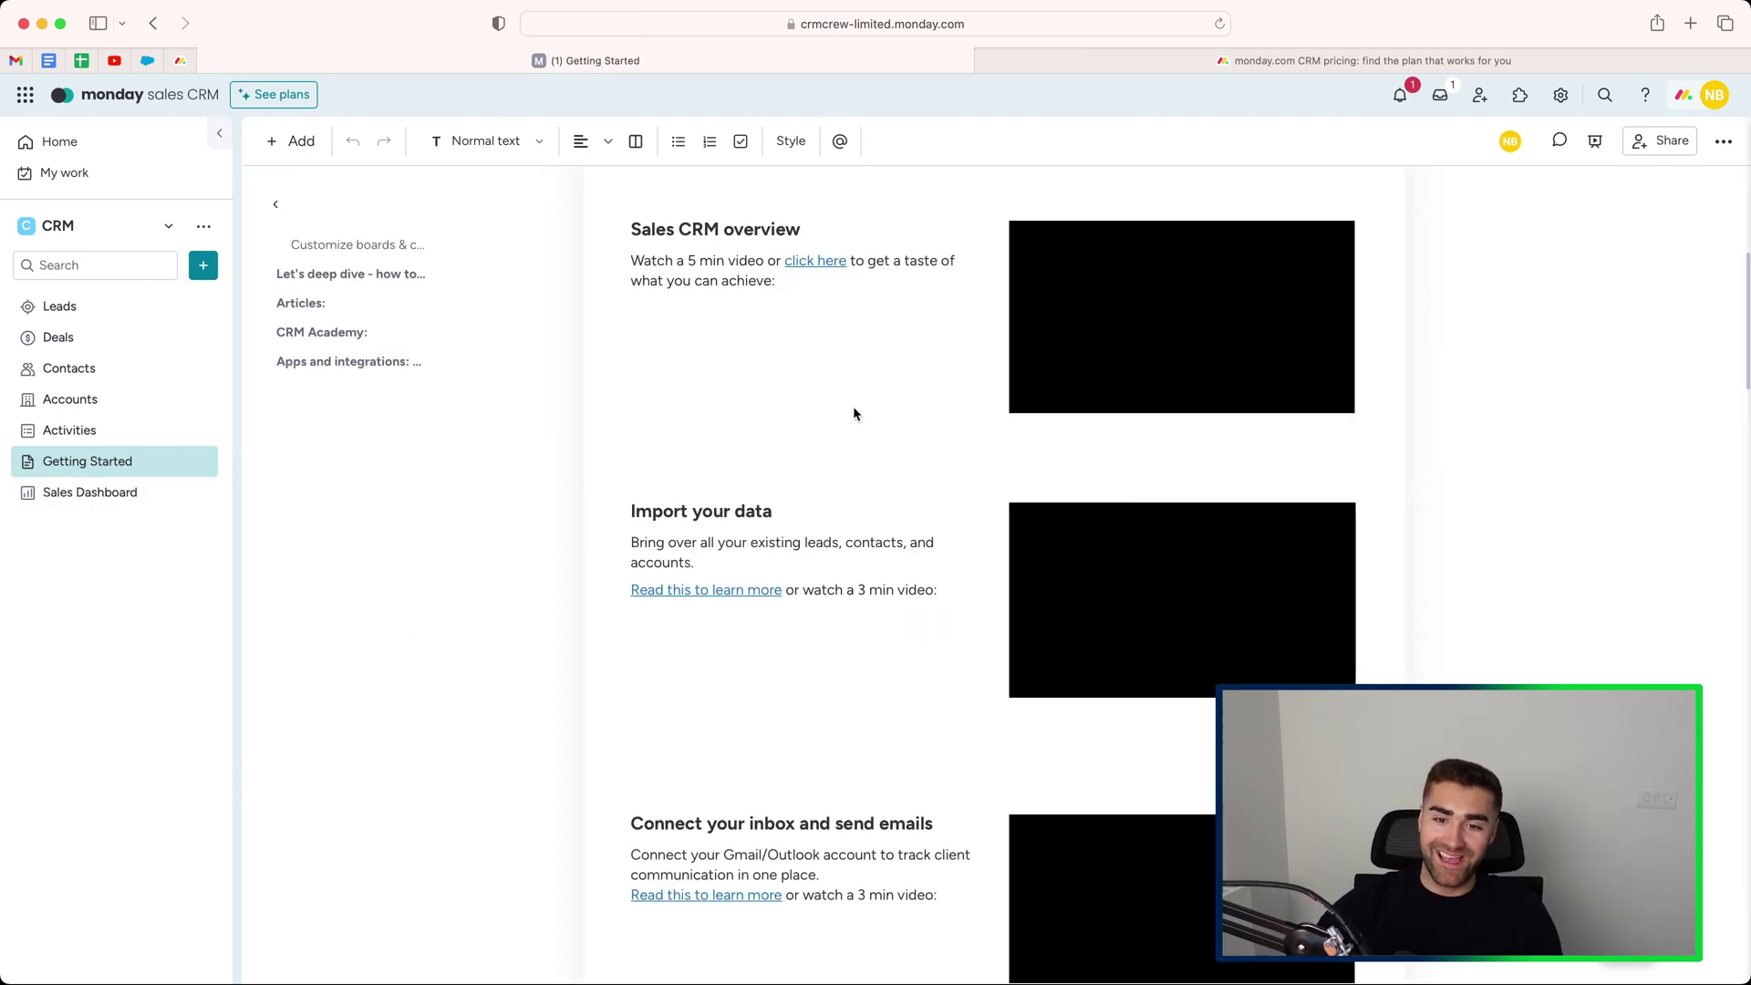
{"action": "scroll", "coordinate": [696, 365], "scroll_direction": "down", "scroll_amount": 10}
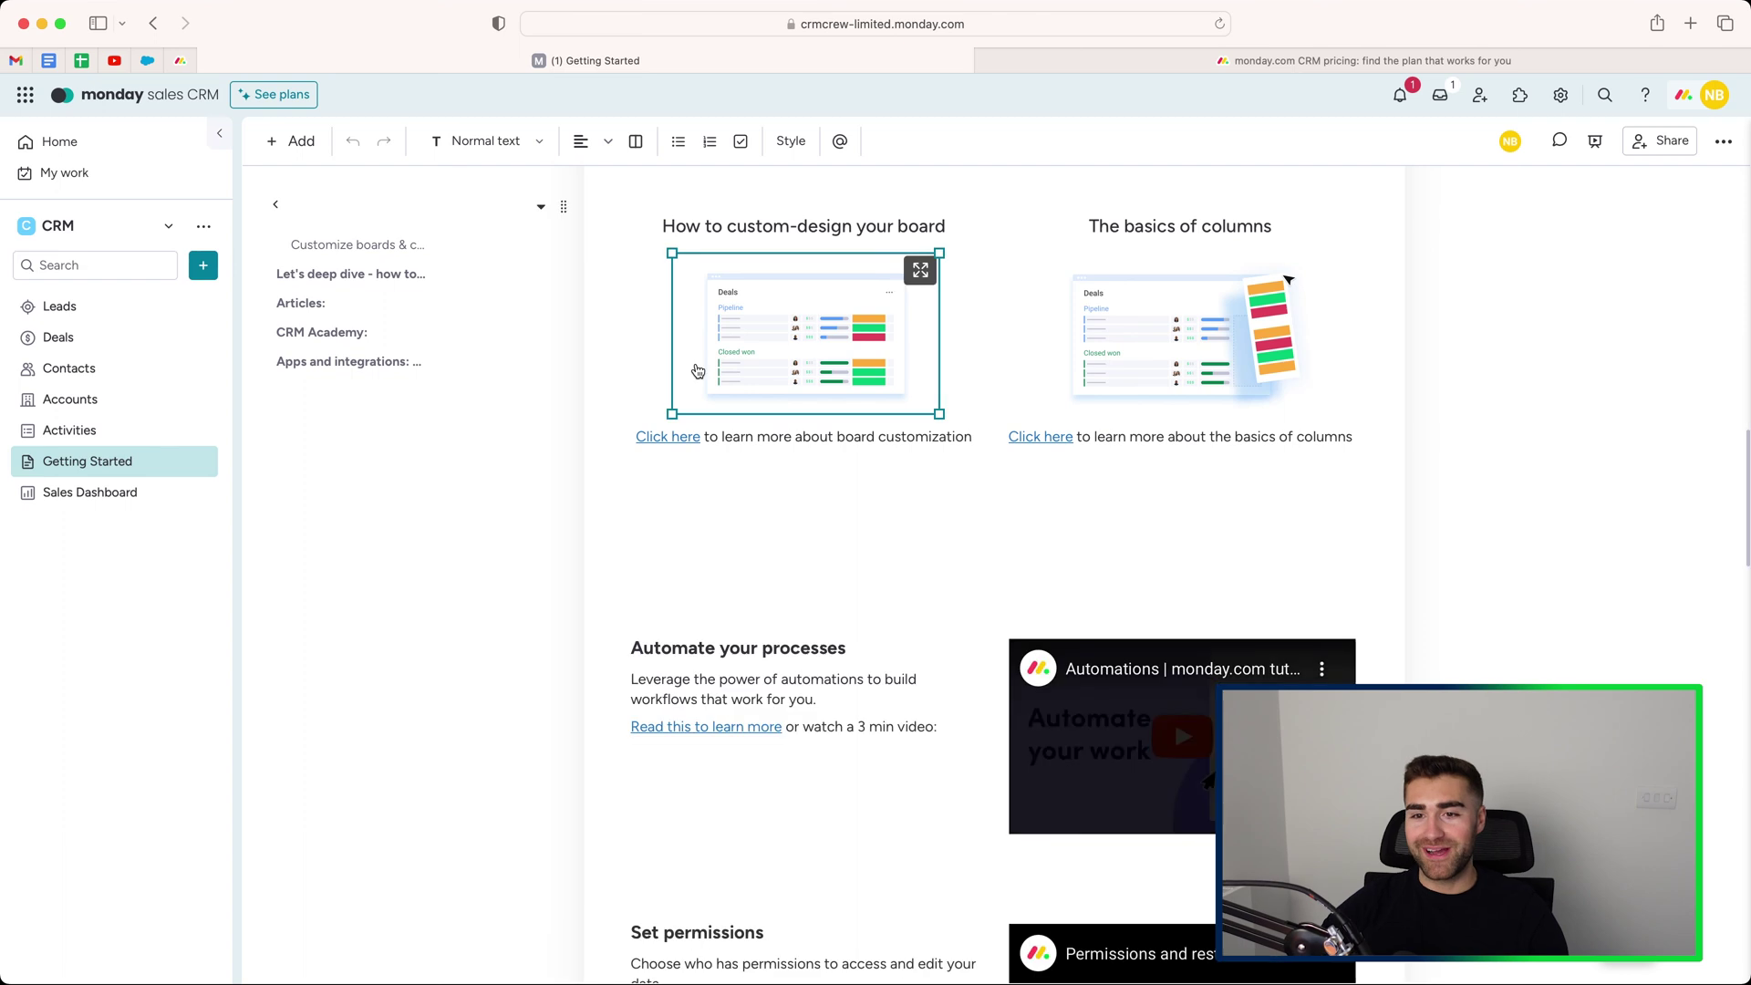
{"action": "scroll", "coordinate": [698, 371], "scroll_direction": "down", "scroll_amount": 10}
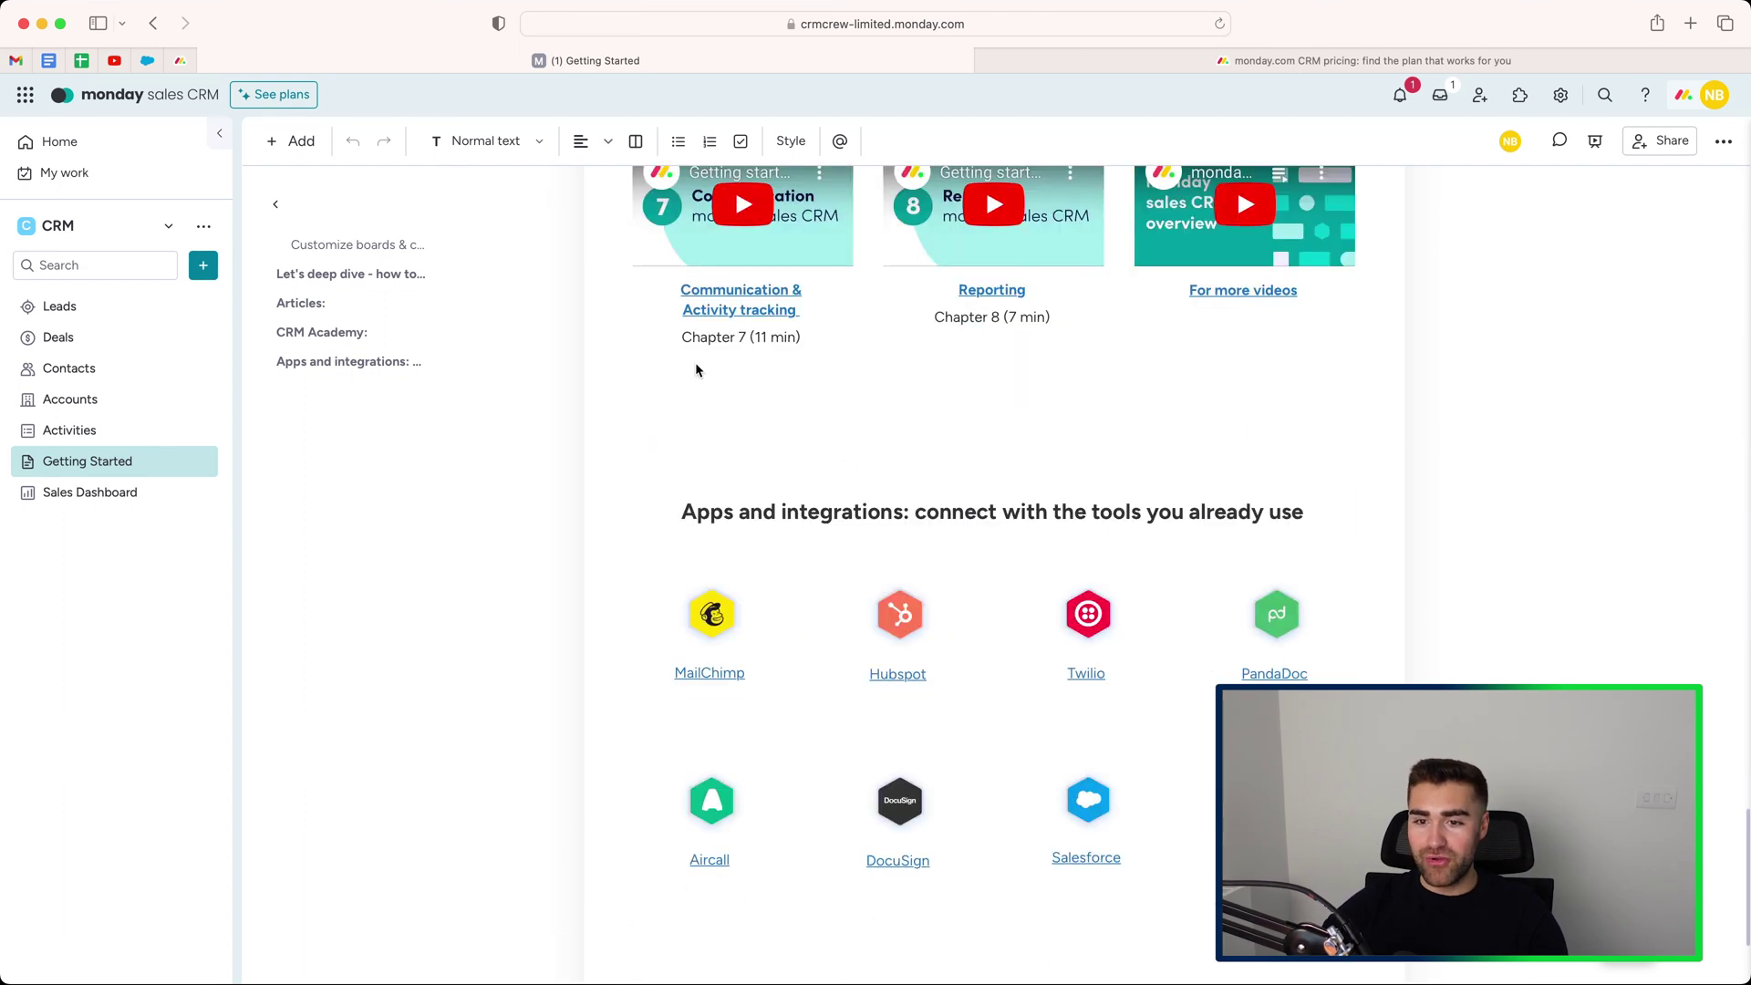
{"action": "scroll", "coordinate": [695, 365], "scroll_direction": "up", "scroll_amount": 15}
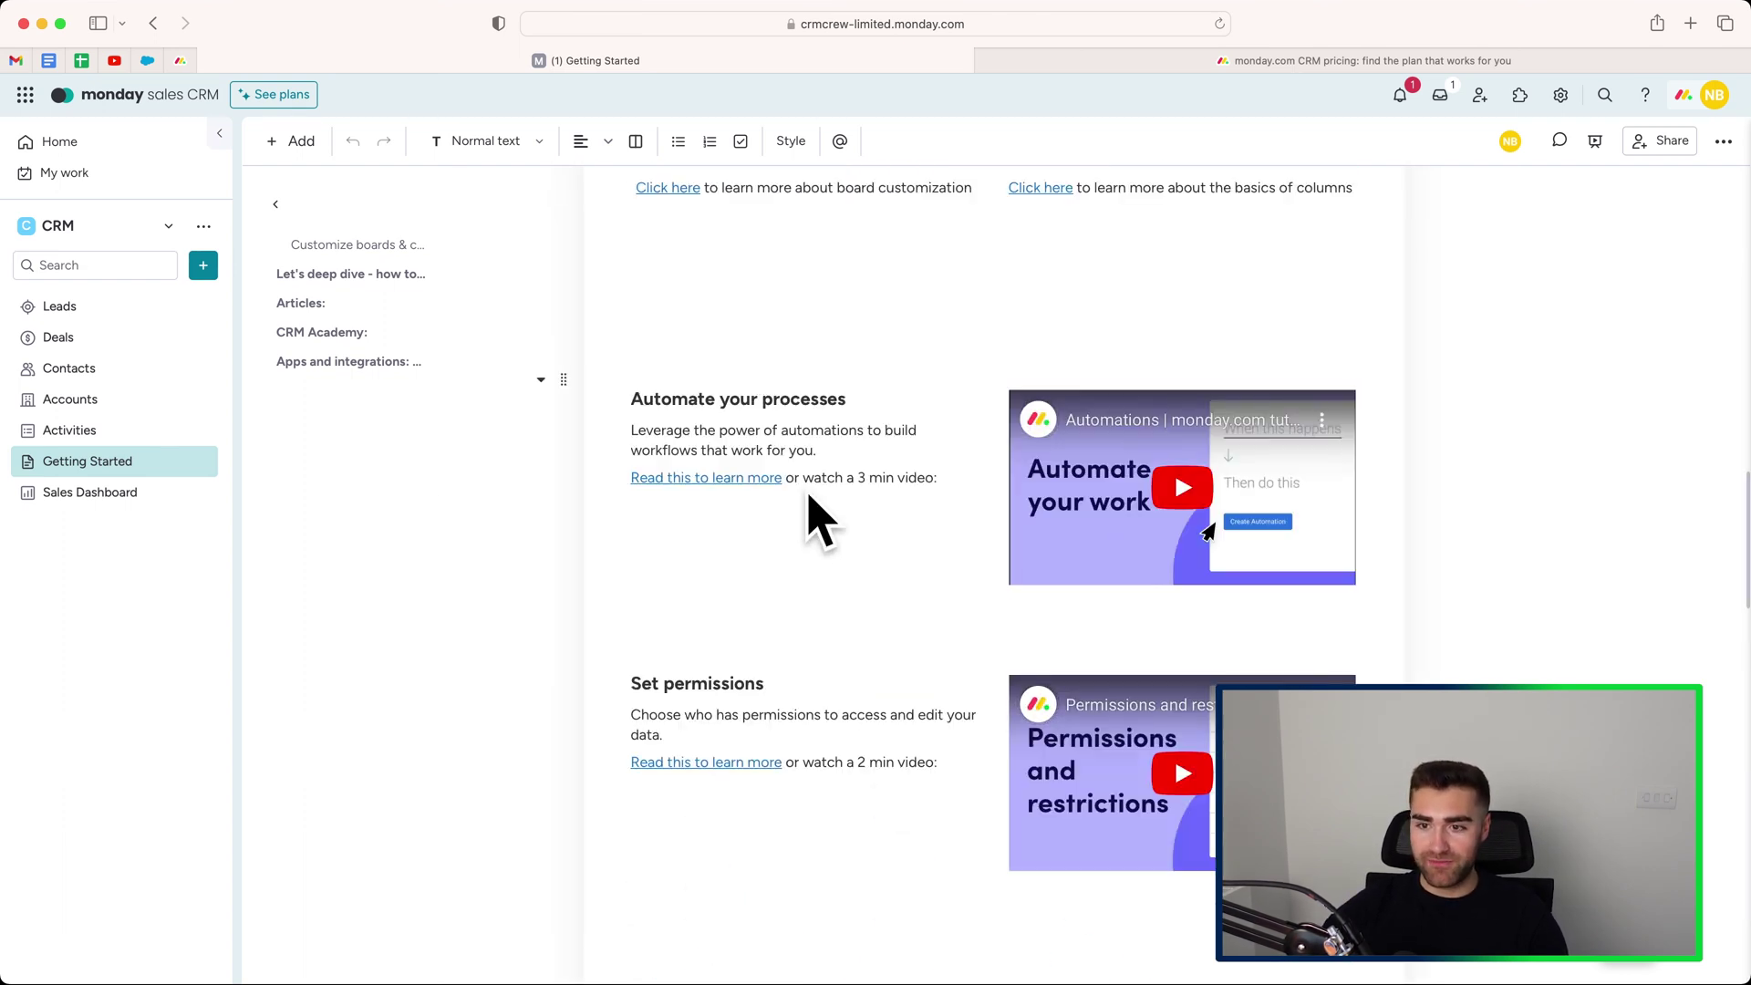
{"action": "scroll", "coordinate": [816, 512], "scroll_direction": "up", "scroll_amount": 20}
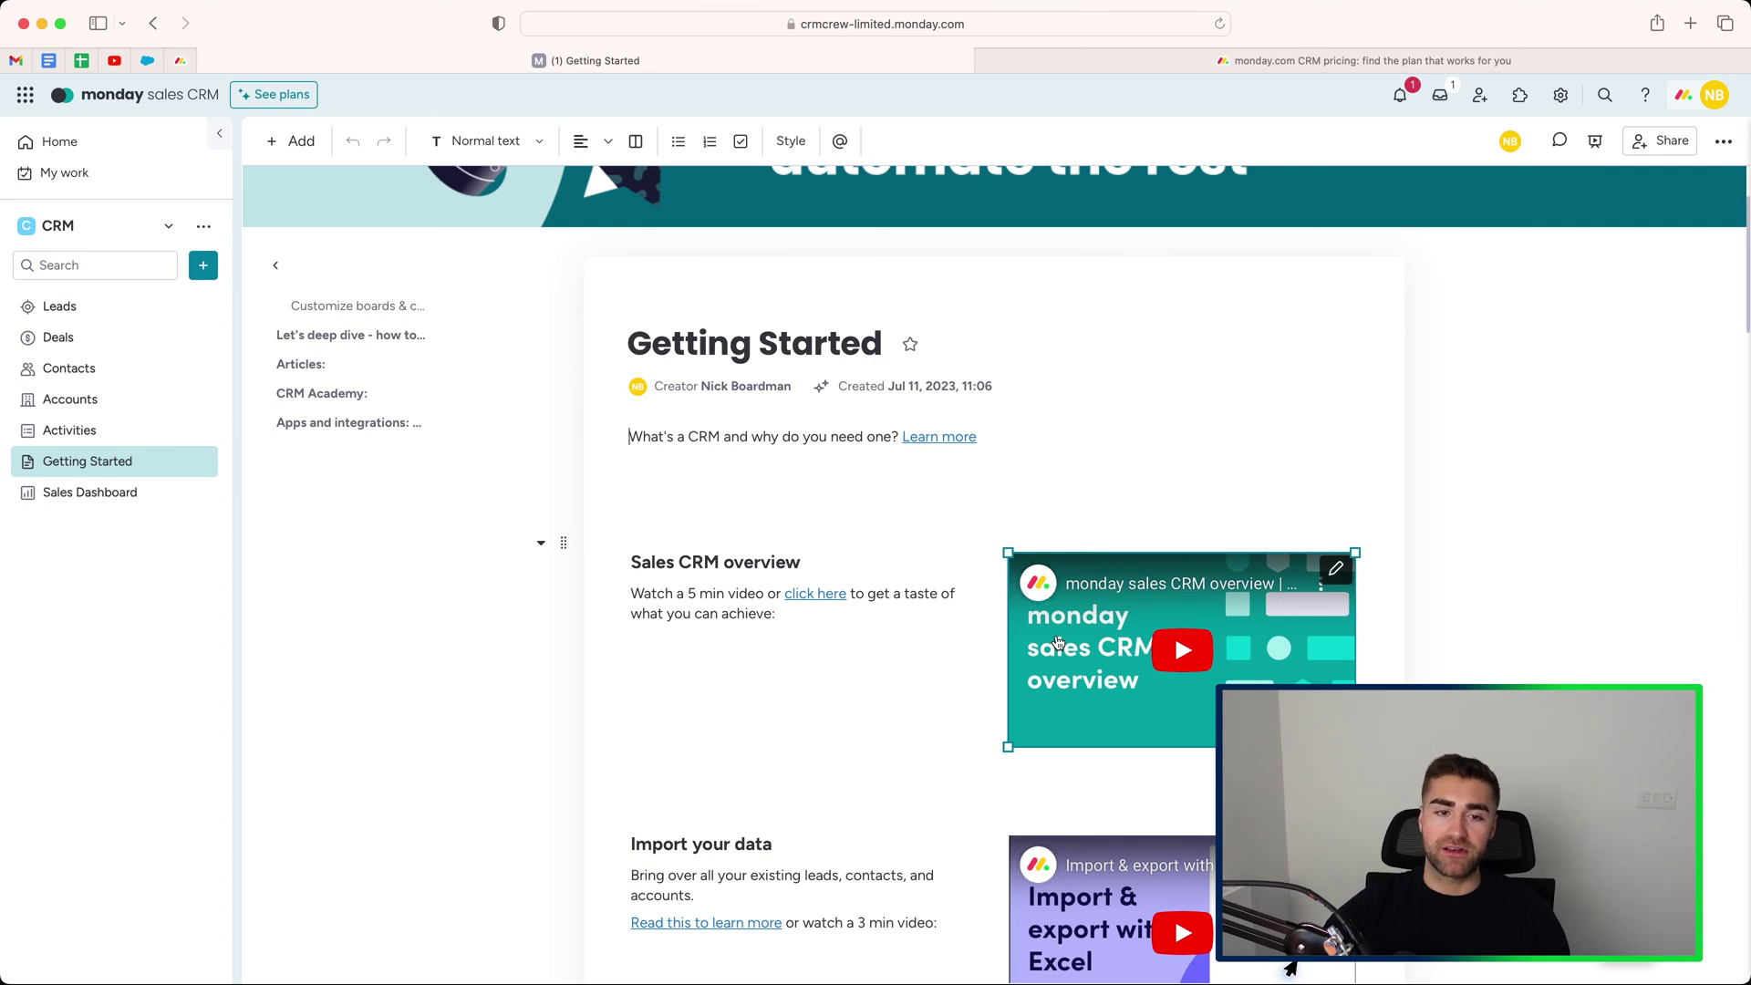
{"action": "scroll", "coordinate": [1039, 641], "scroll_direction": "up", "scroll_amount": 3}
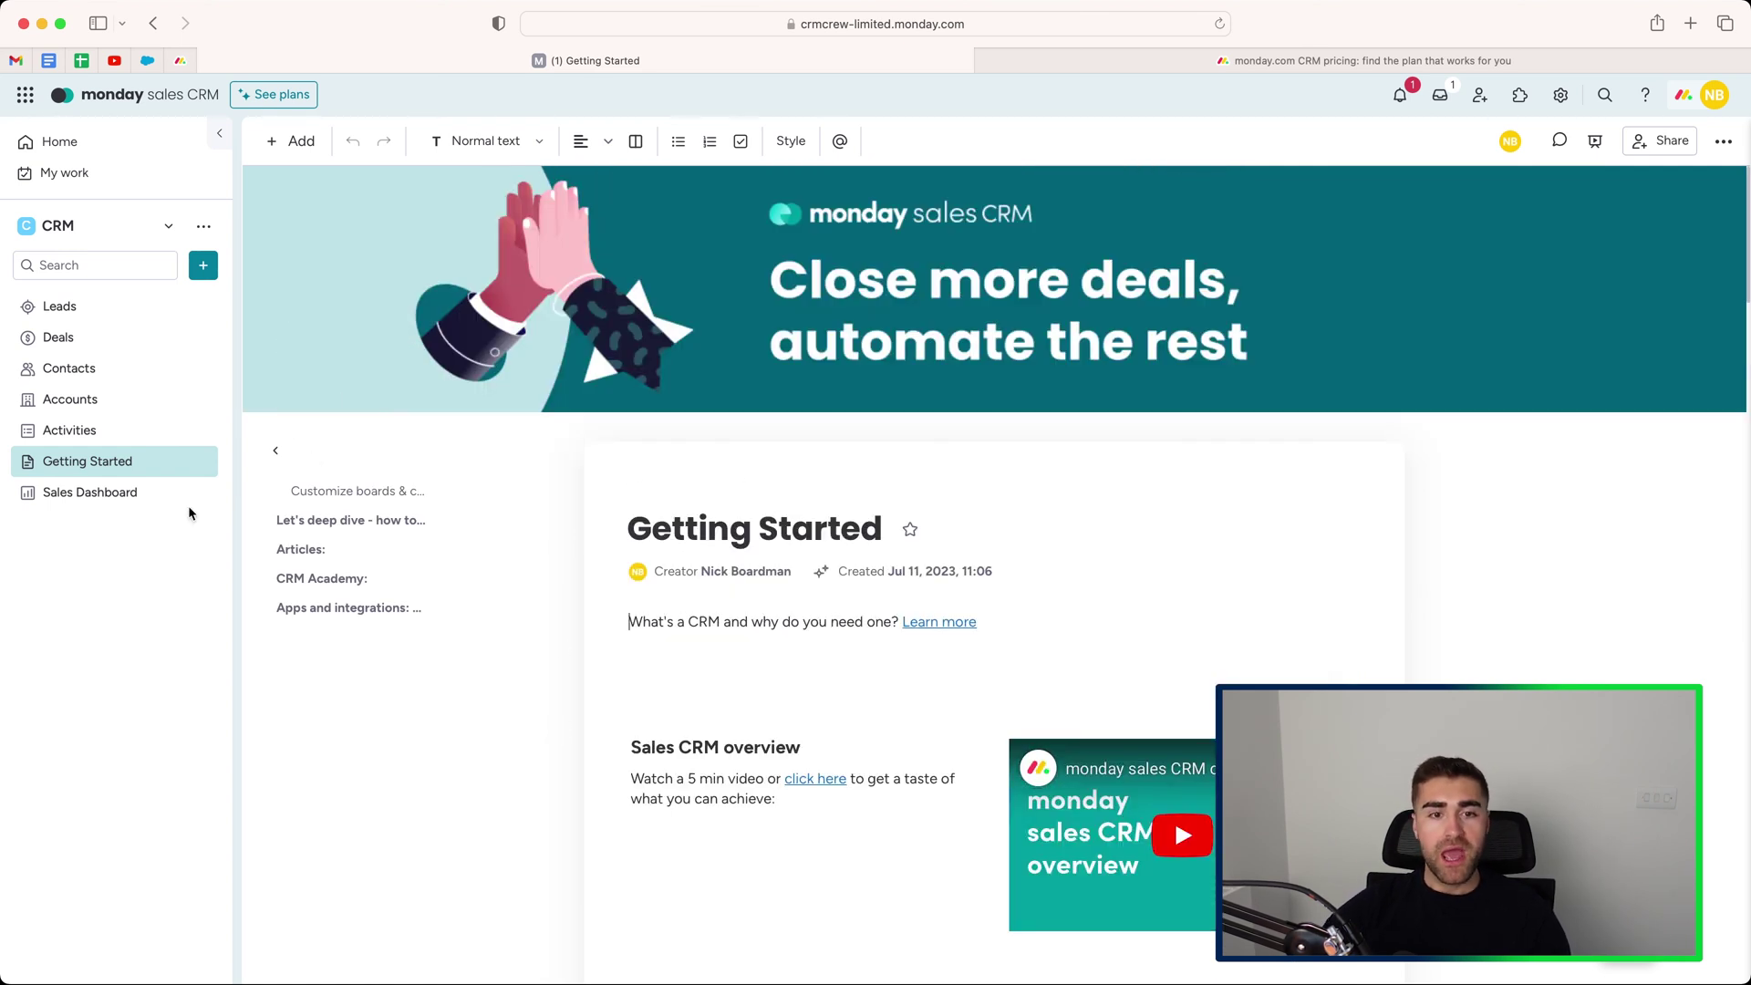
Open the Sales Dashboard and review its $192,000 forecast, $83,500 average won deal and $167,000 revenue.
{"action": "left_click", "coordinate": [95, 495]}
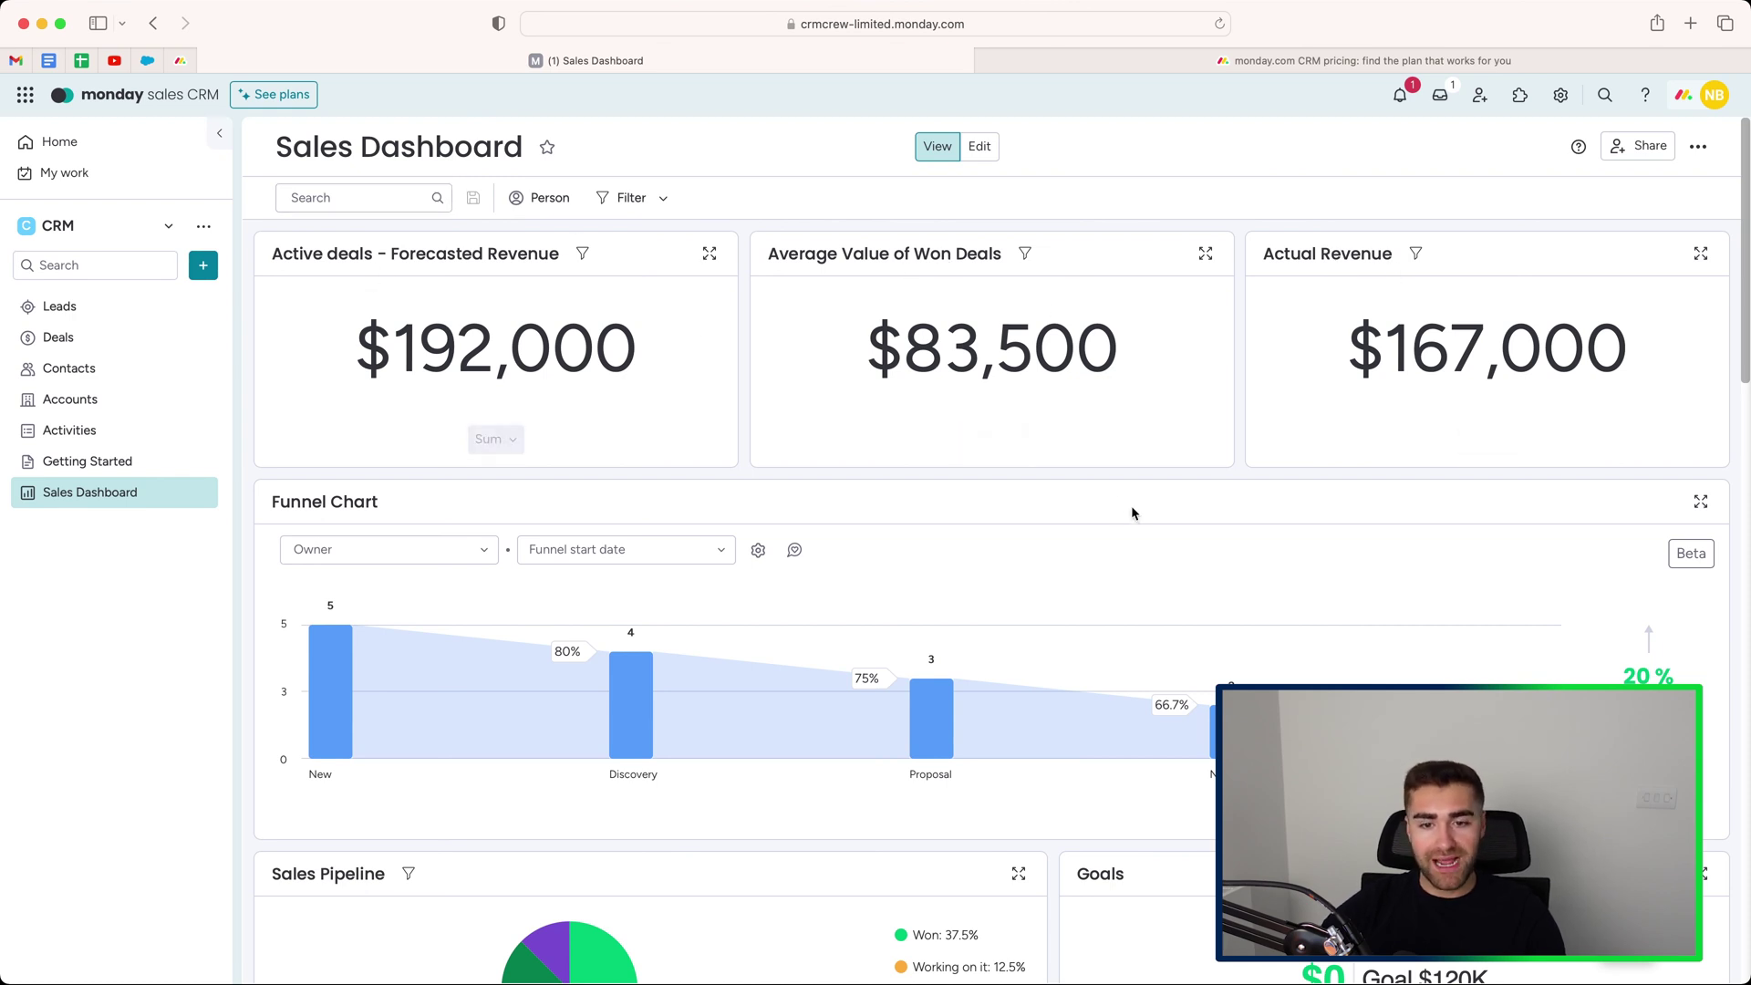
{"action": "scroll", "coordinate": [1131, 507], "scroll_direction": "down", "scroll_amount": 4}
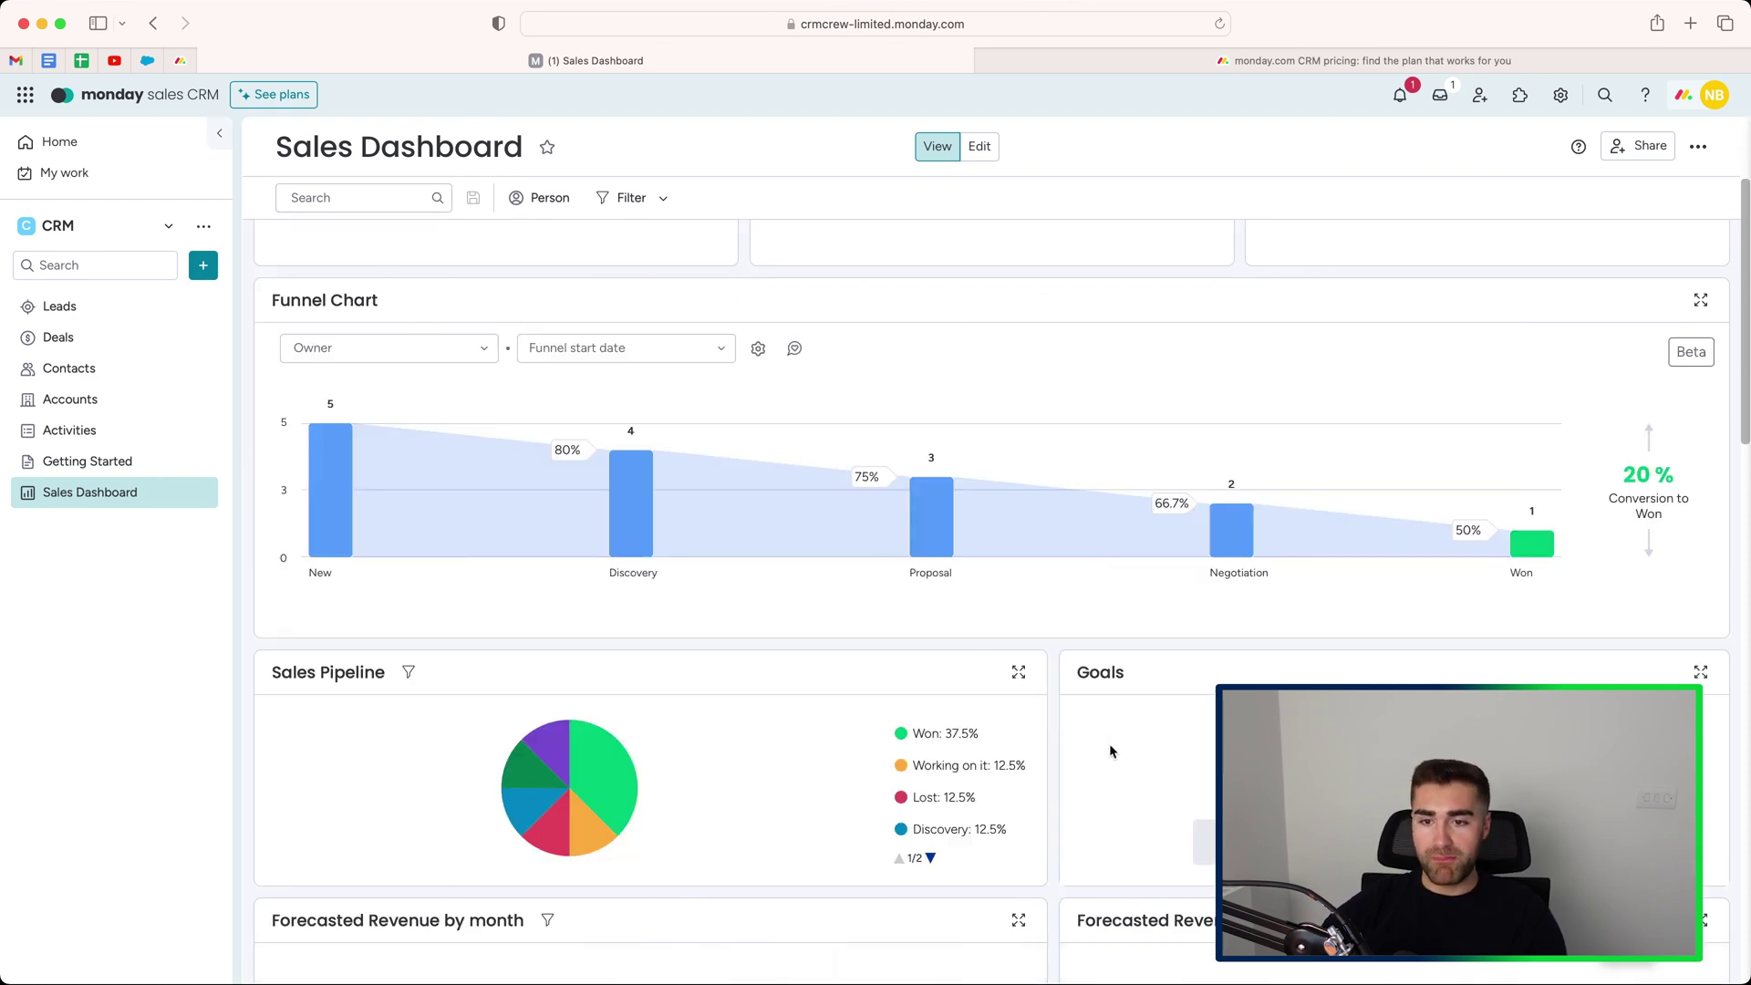
{"action": "scroll", "coordinate": [583, 785], "scroll_direction": "down", "scroll_amount": 6}
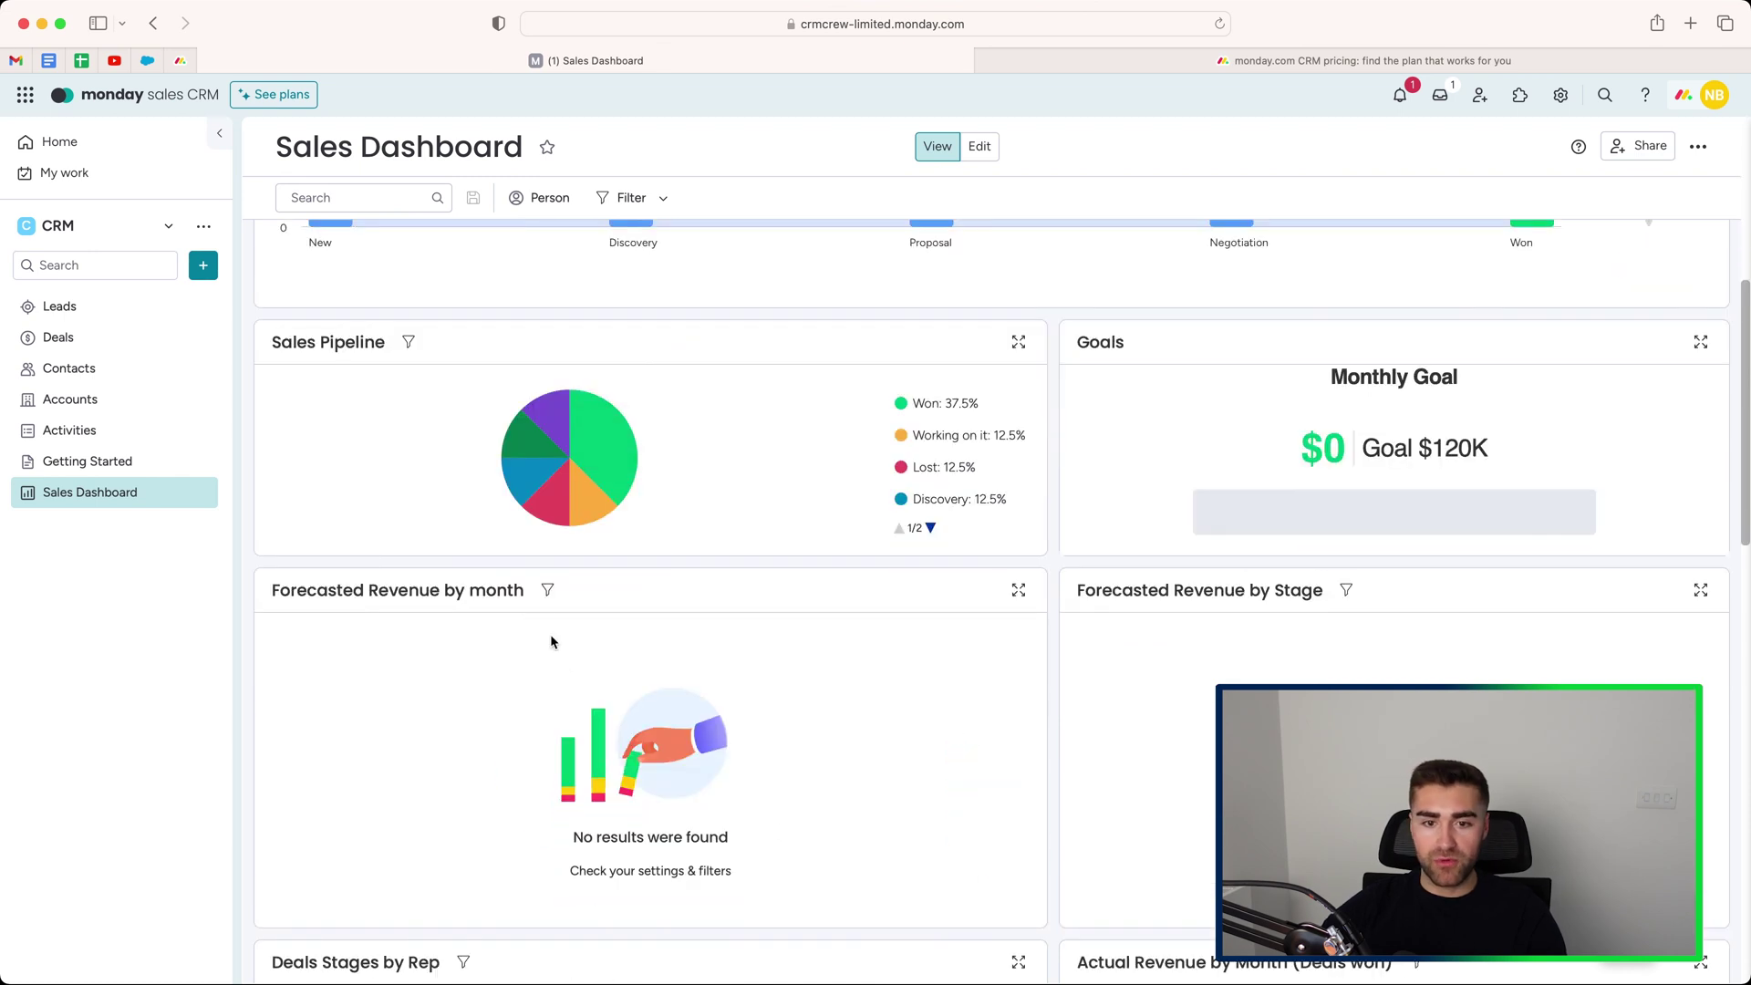
{"action": "scroll", "coordinate": [1277, 595], "scroll_direction": "down", "scroll_amount": 4}
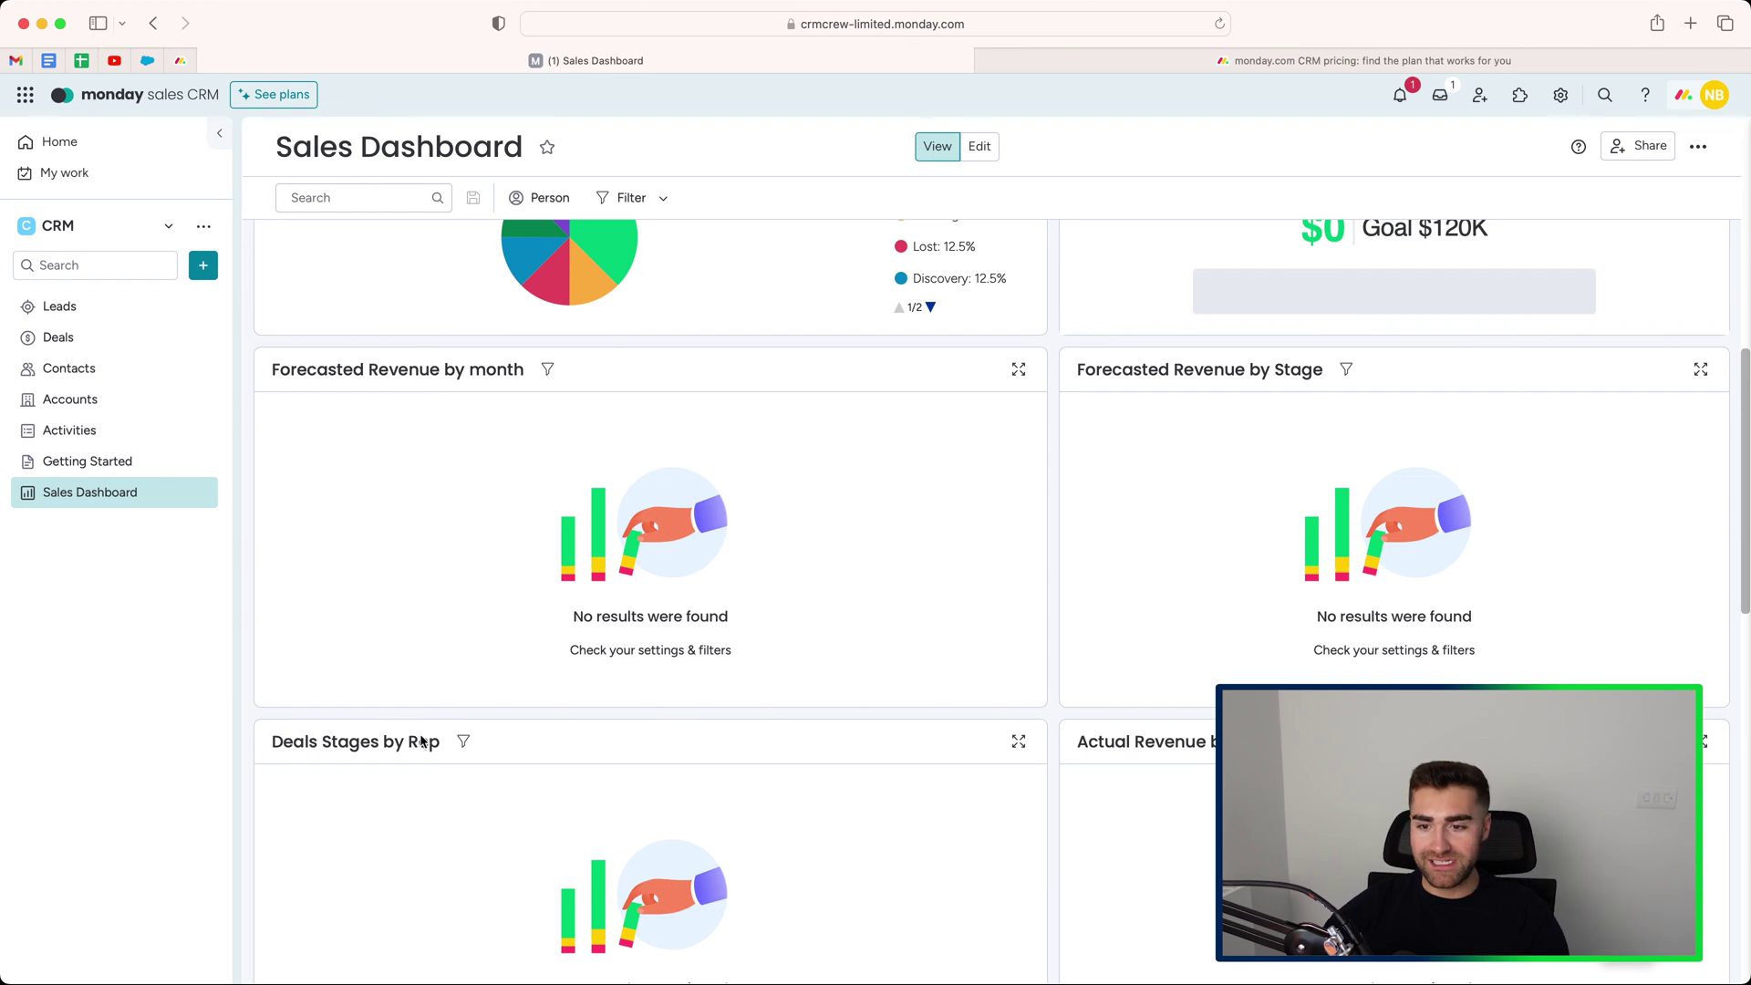
{"action": "scroll", "coordinate": [1316, 557], "scroll_direction": "down", "scroll_amount": 9}
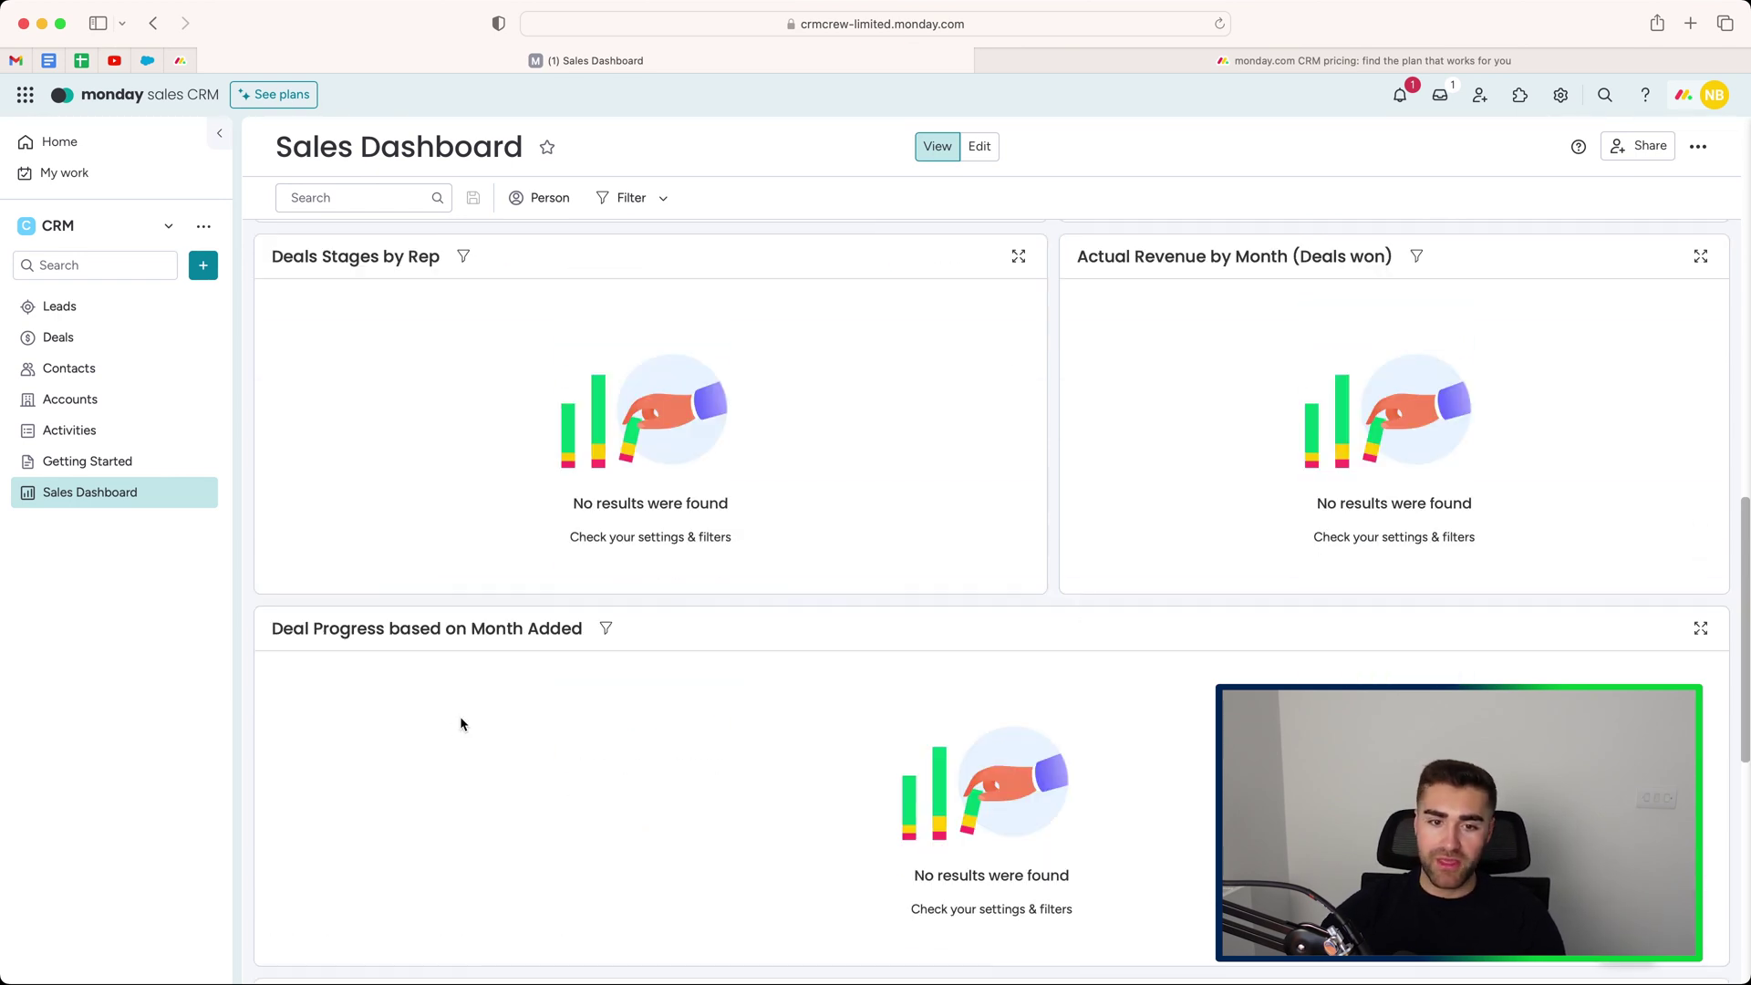
{"action": "scroll", "coordinate": [529, 630], "scroll_direction": "down", "scroll_amount": 3}
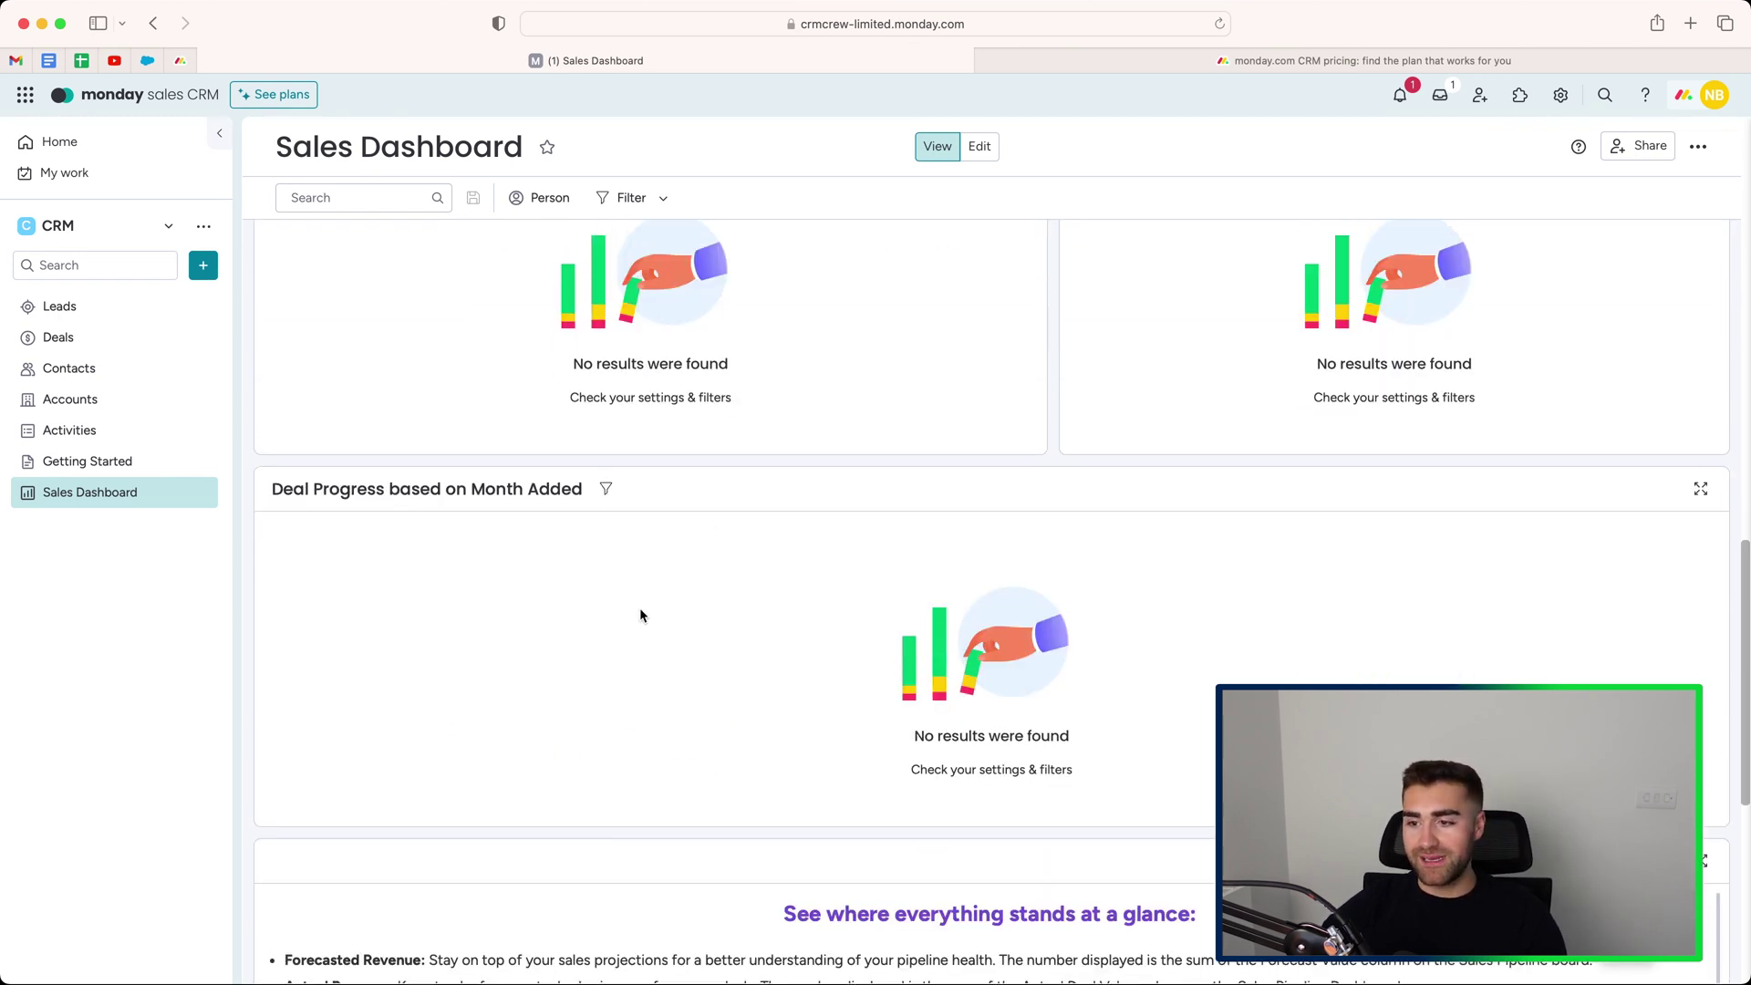
{"action": "scroll", "coordinate": [638, 608], "scroll_direction": "down", "scroll_amount": 5}
{"action": "scroll", "coordinate": [647, 608], "scroll_direction": "up", "scroll_amount": 20}
{"action": "scroll", "coordinate": [658, 612], "scroll_direction": "up", "scroll_amount": 4}
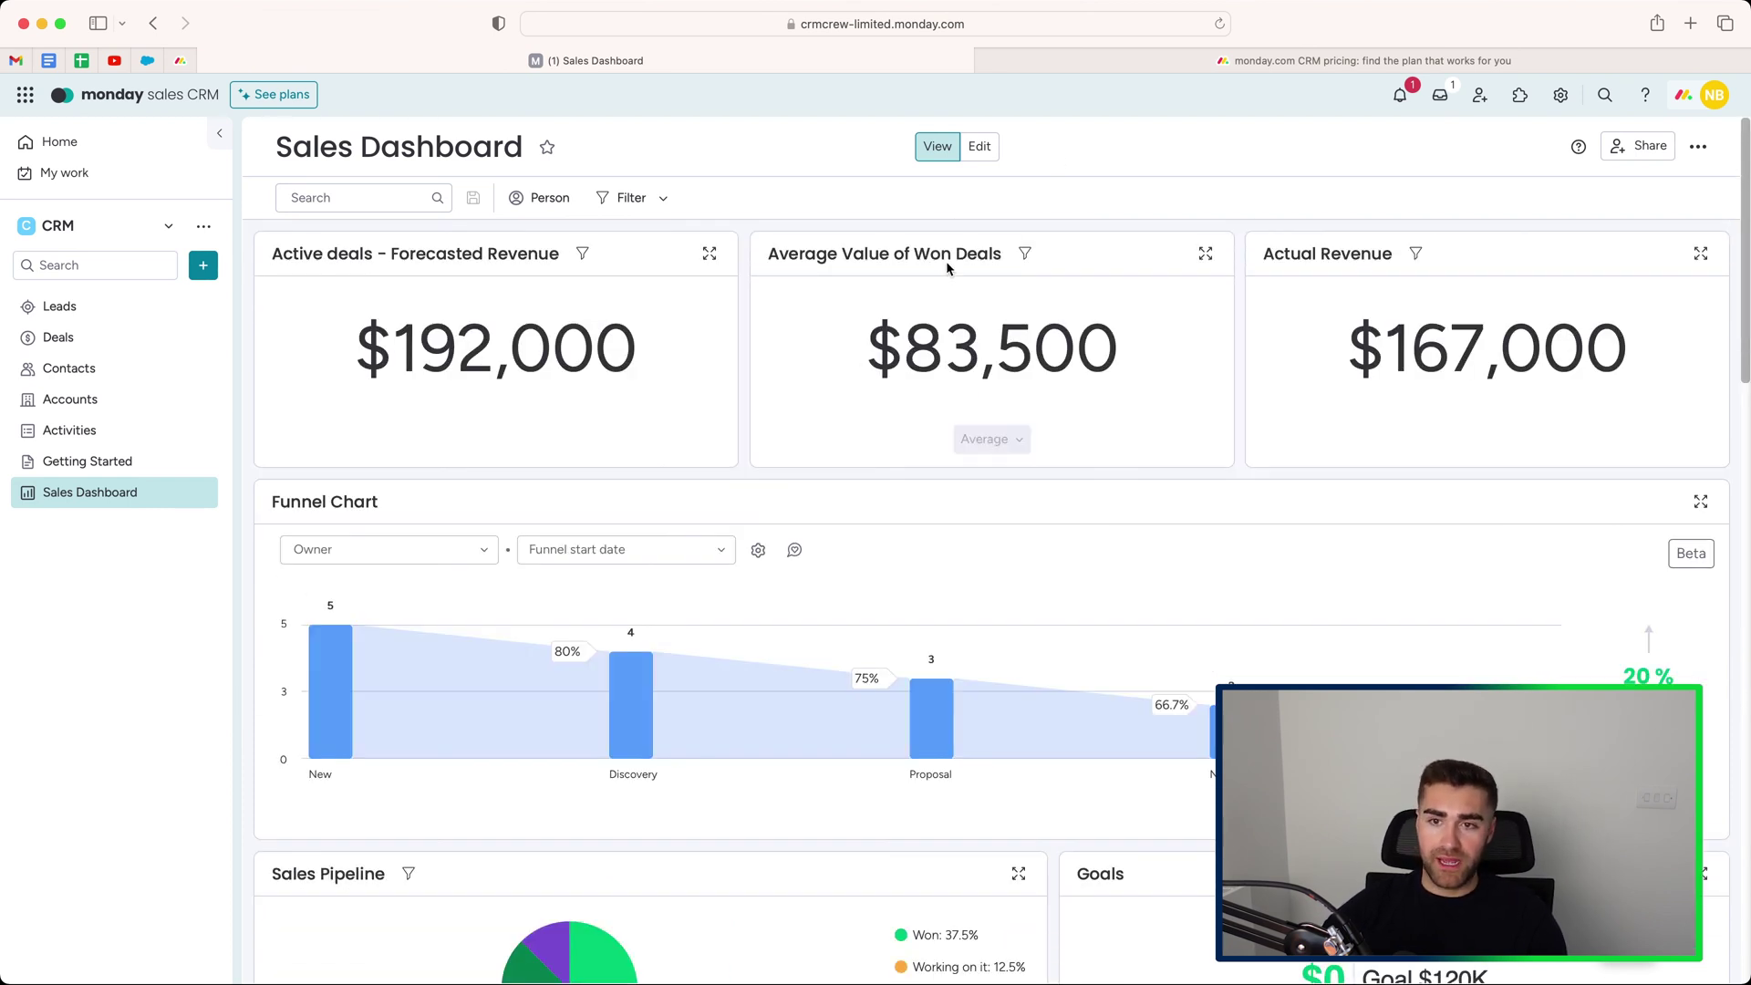
Switch the Sales Dashboard to edit mode and review its widgets, including the 20% Won funnel.
{"action": "left_click", "coordinate": [980, 146]}
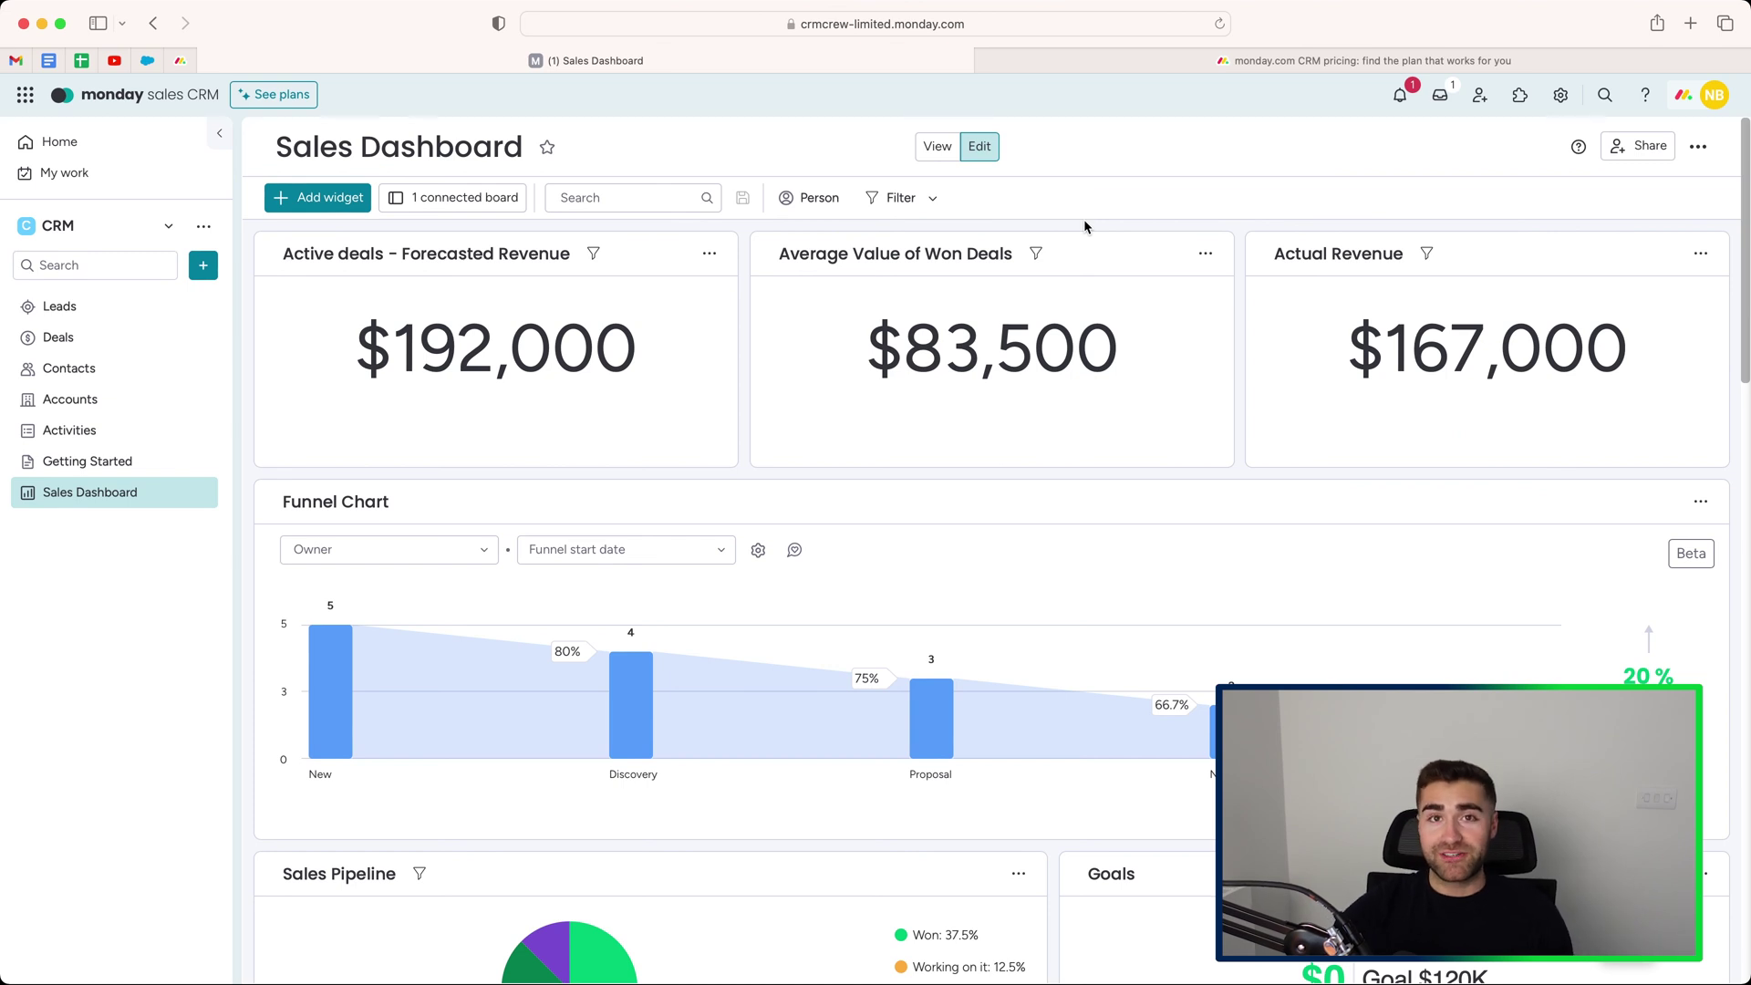
{"action": "scroll", "coordinate": [863, 440], "scroll_direction": "down", "scroll_amount": 5}
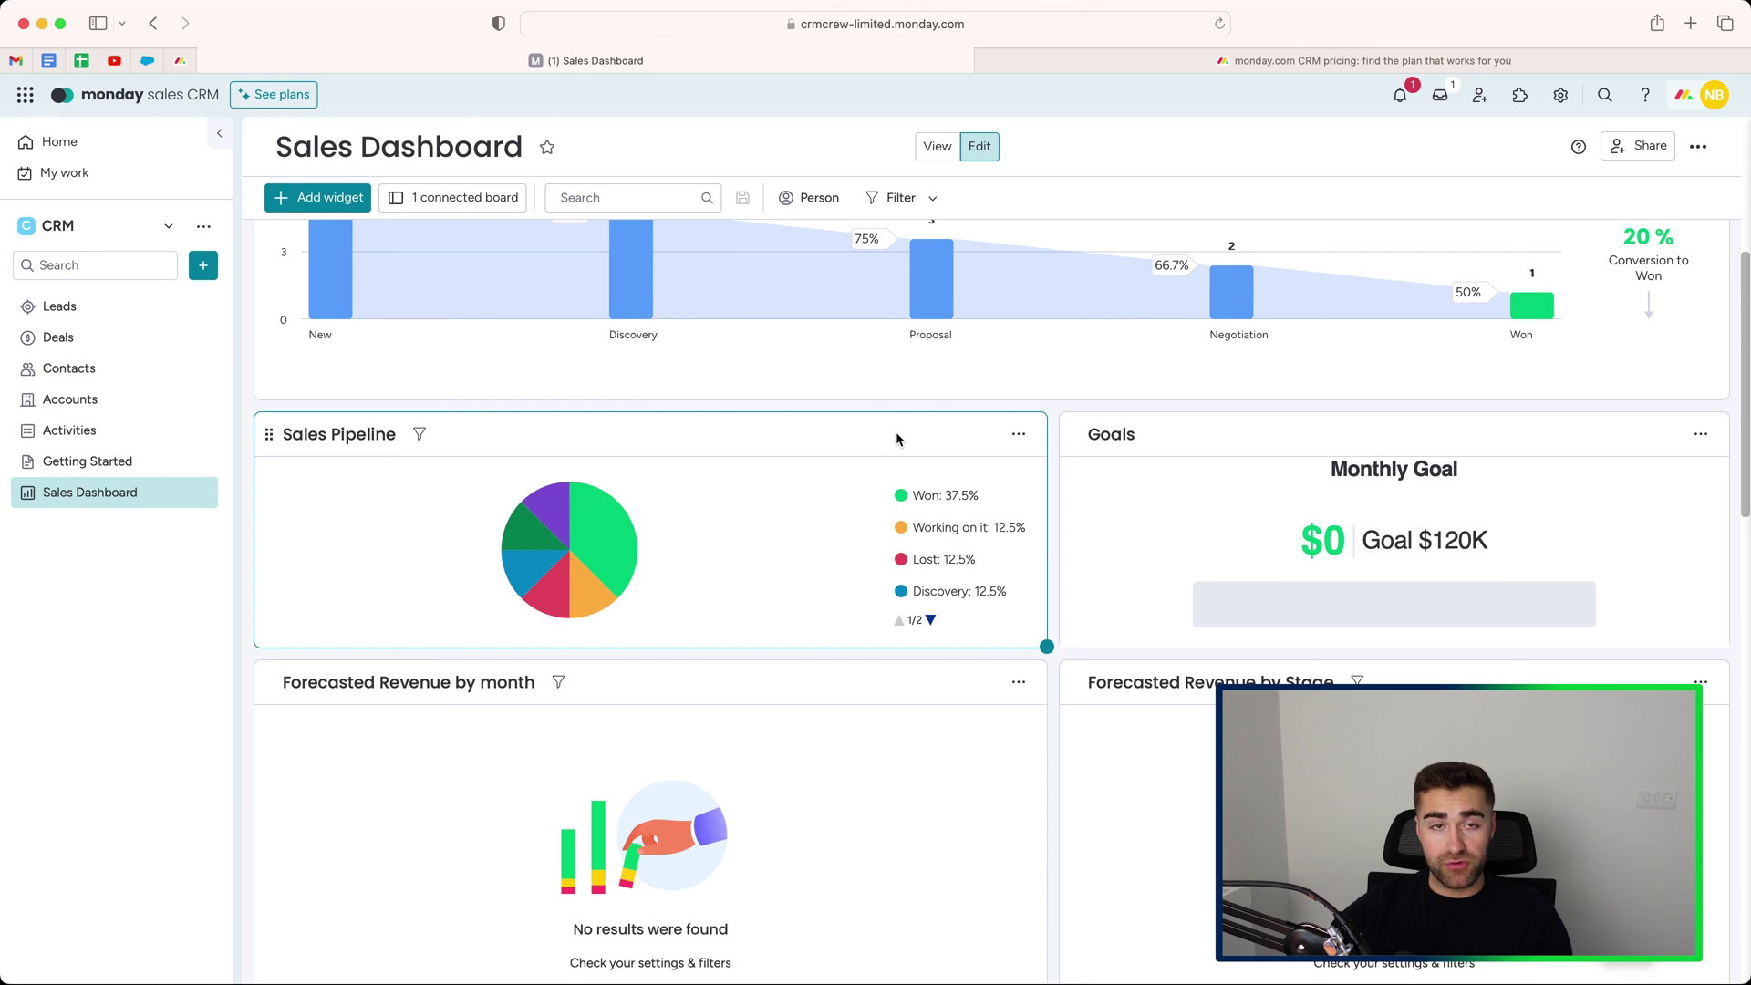
{"action": "scroll", "coordinate": [983, 465], "scroll_direction": "up", "scroll_amount": 5}
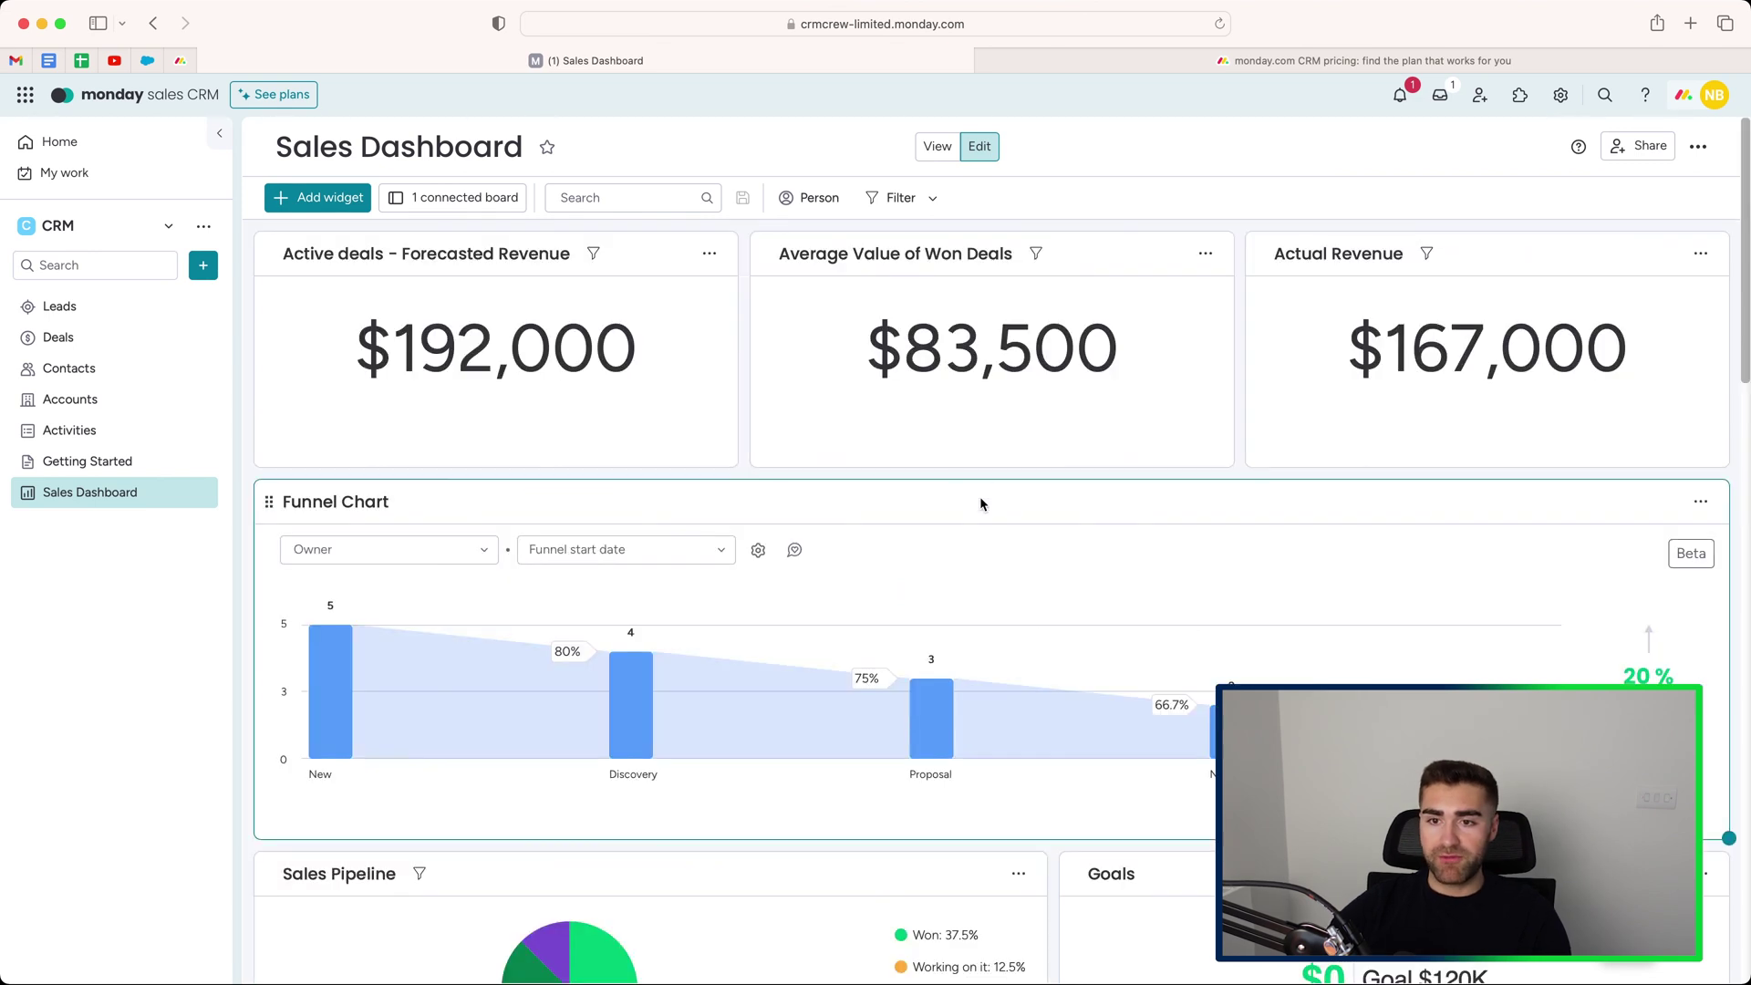